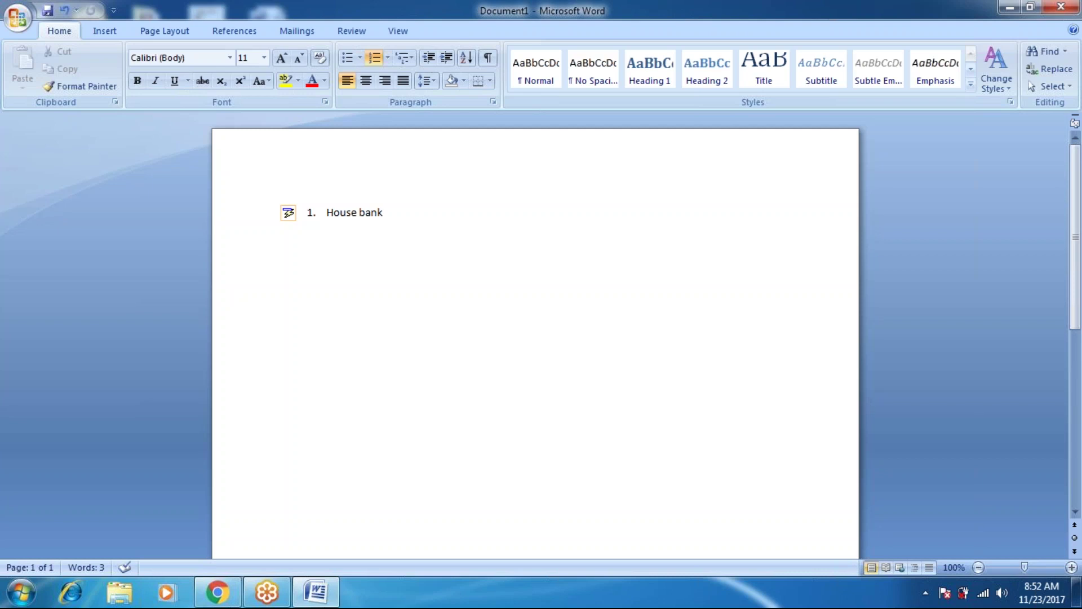
Add the 'House bank' note, cut the list item back to 'ban', then minimize Word.
{"action": "key", "text": "Tab"}
{"action": "type", "text": ":the company c"}
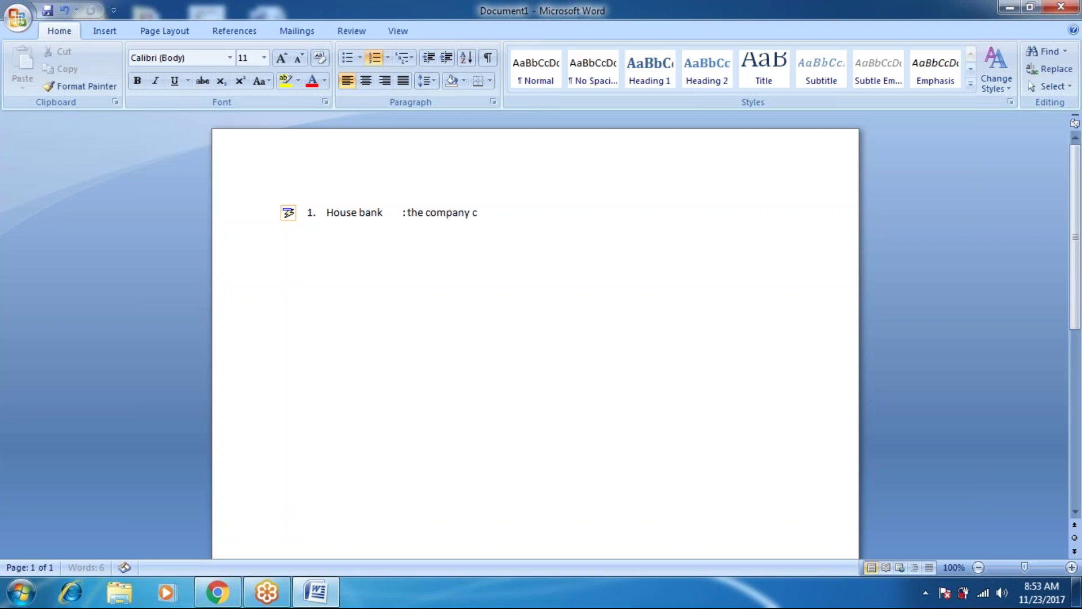
{"action": "type", "text": "iode having its"}
{"action": "key", "text": "ctrl+a"}
{"action": "type", "text": "ban"}
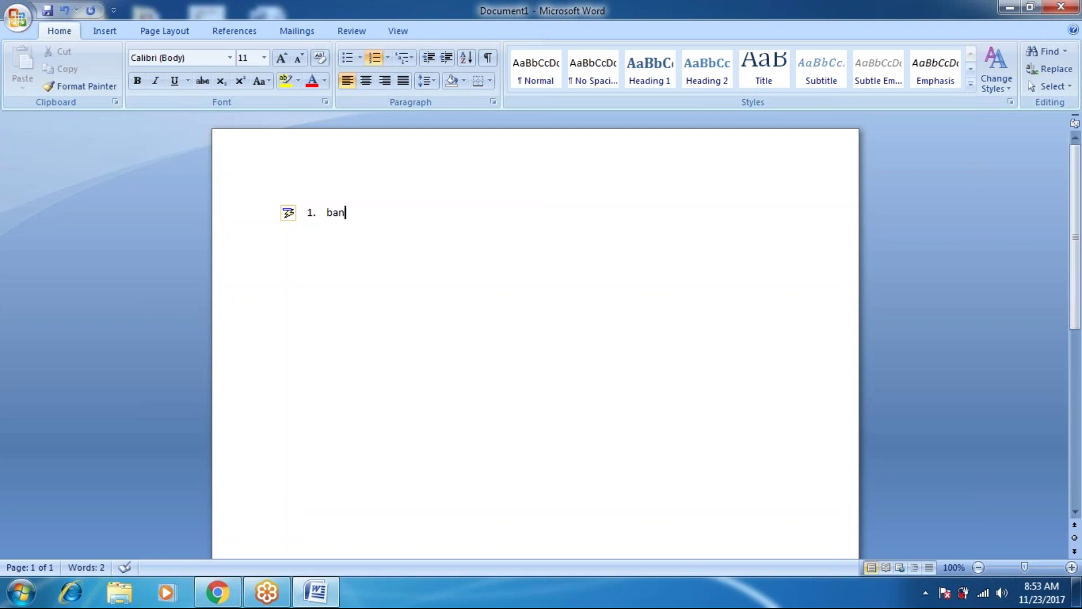
{"action": "left_click", "coordinate": [1012, 5]}
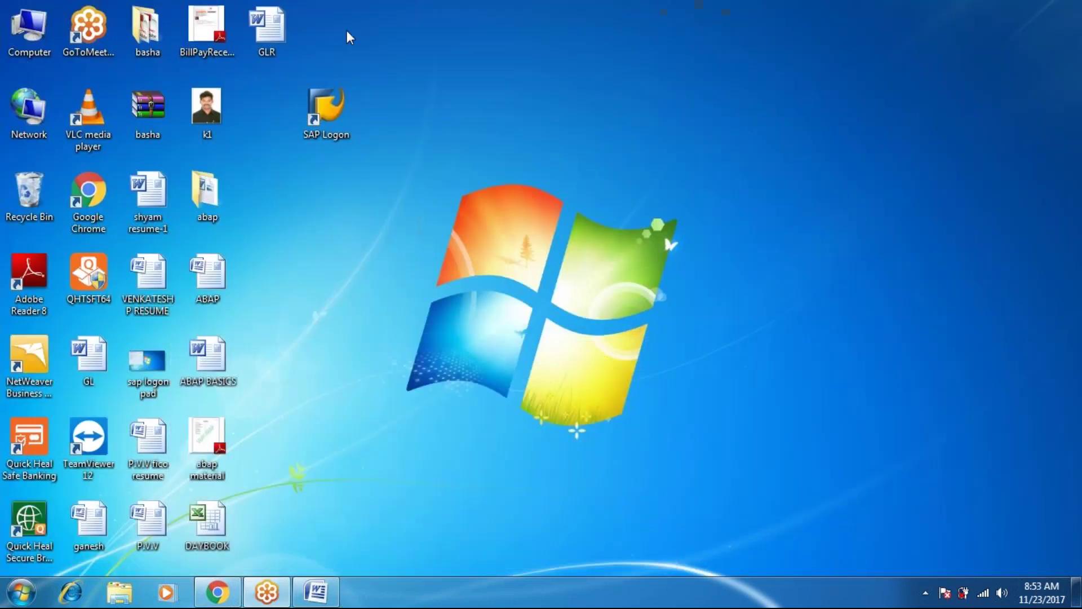
Launch SAP Logon, open the ECC ABAP connection and log on with the user name.
{"action": "left_click", "coordinate": [344, 118]}
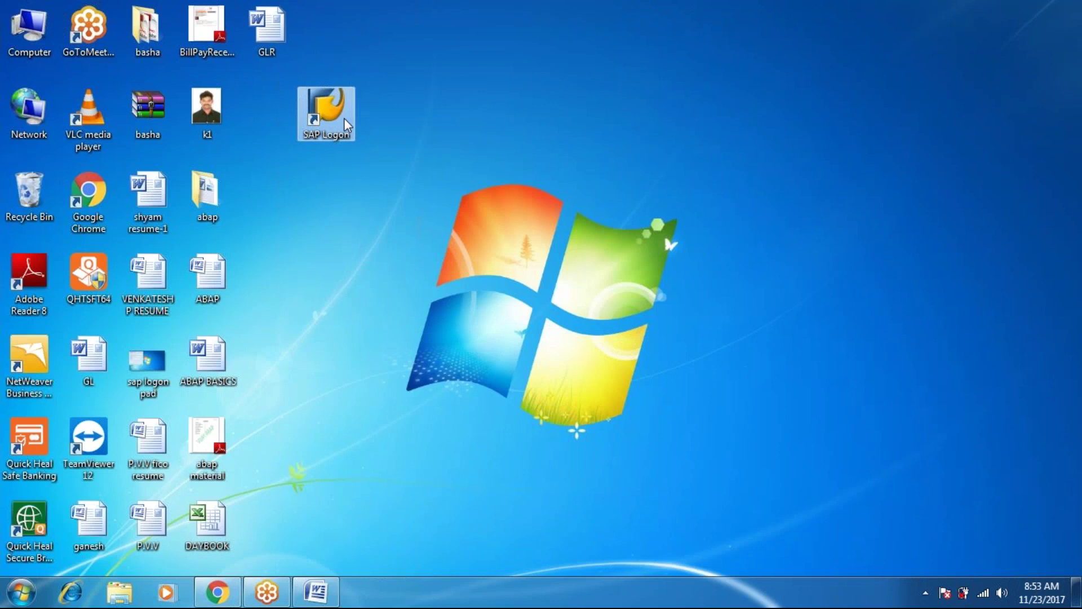
{"action": "double_click", "coordinate": [344, 118]}
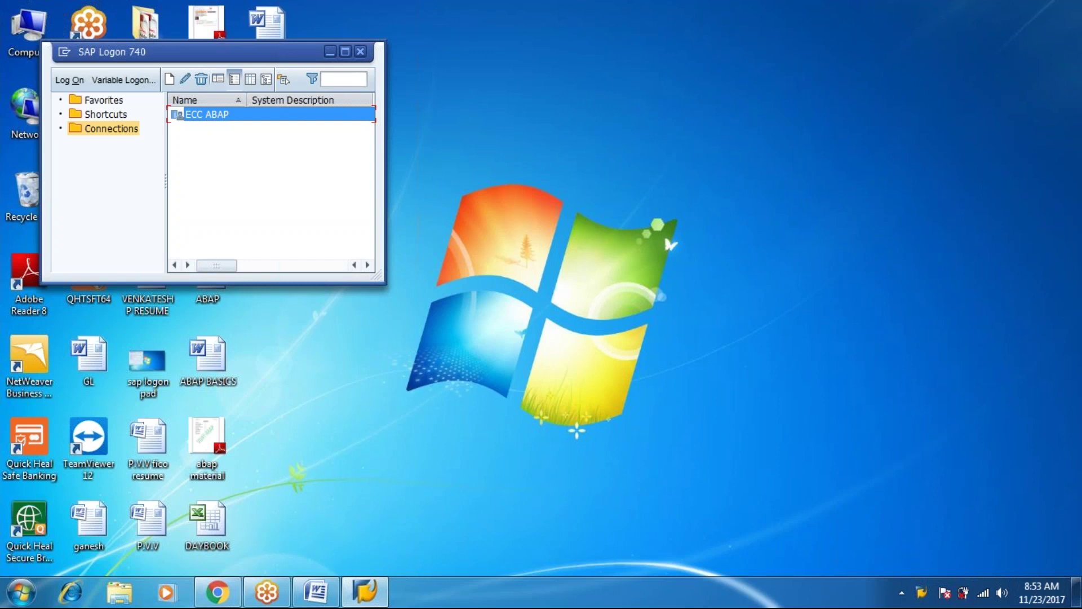
{"action": "key", "text": "Return"}
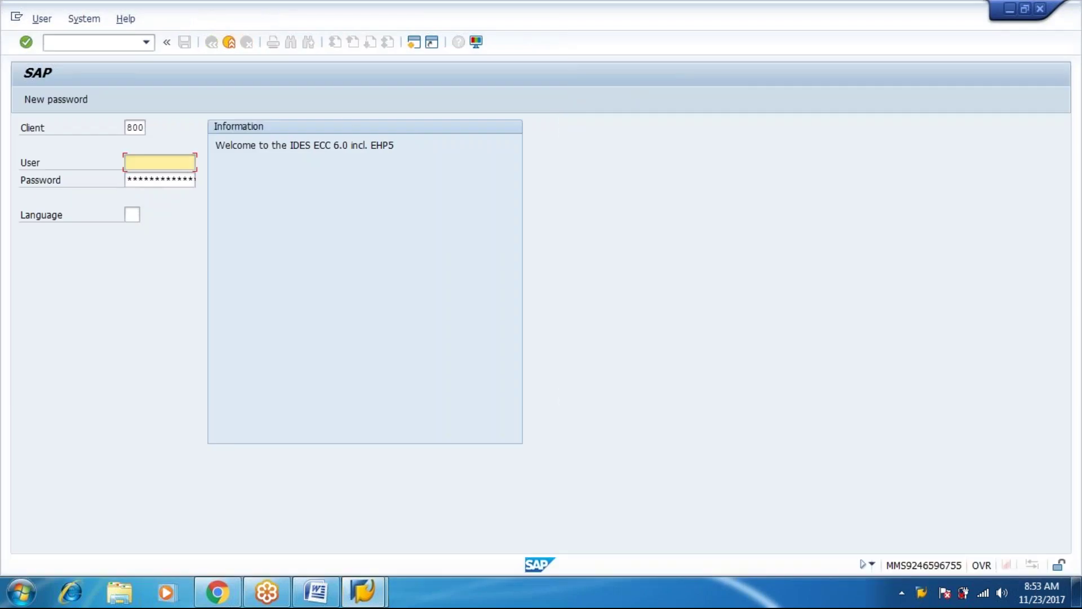
{"action": "type", "text": "aba"}
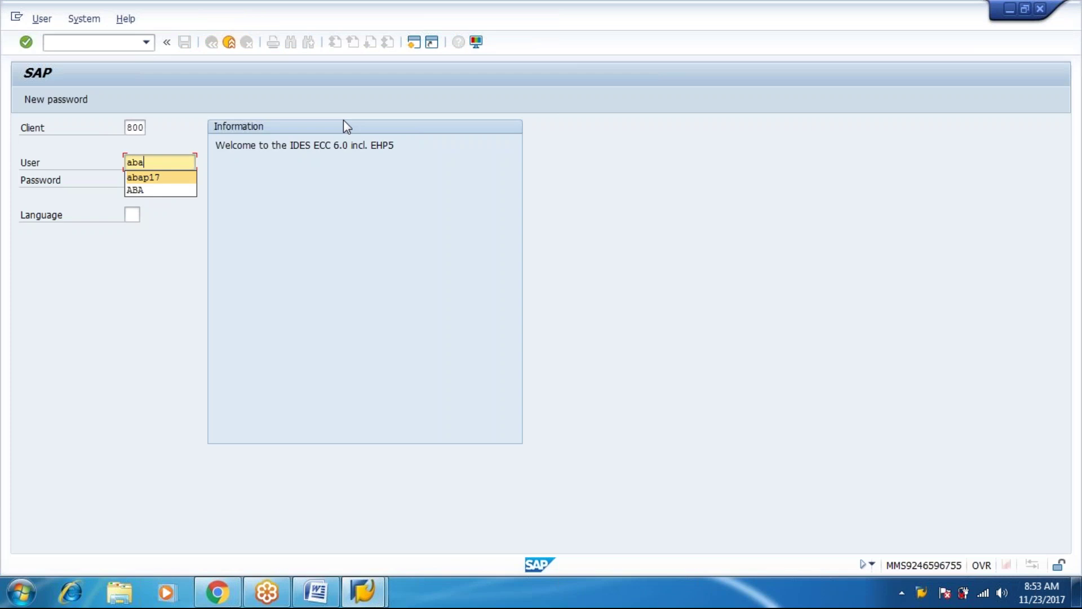
{"action": "key", "text": "Tab"}
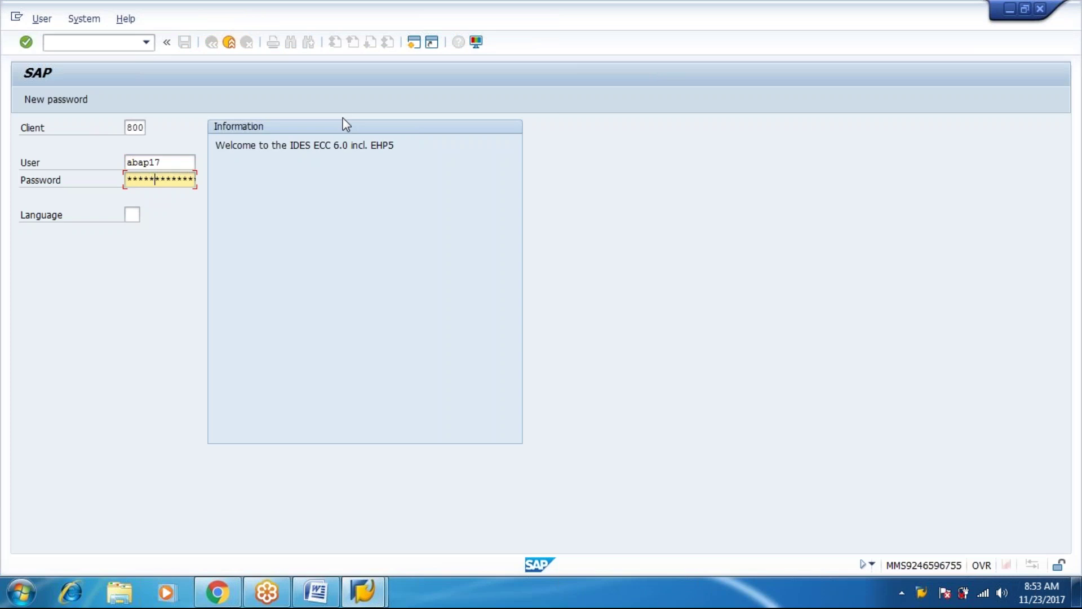
{"action": "key", "text": "Return"}
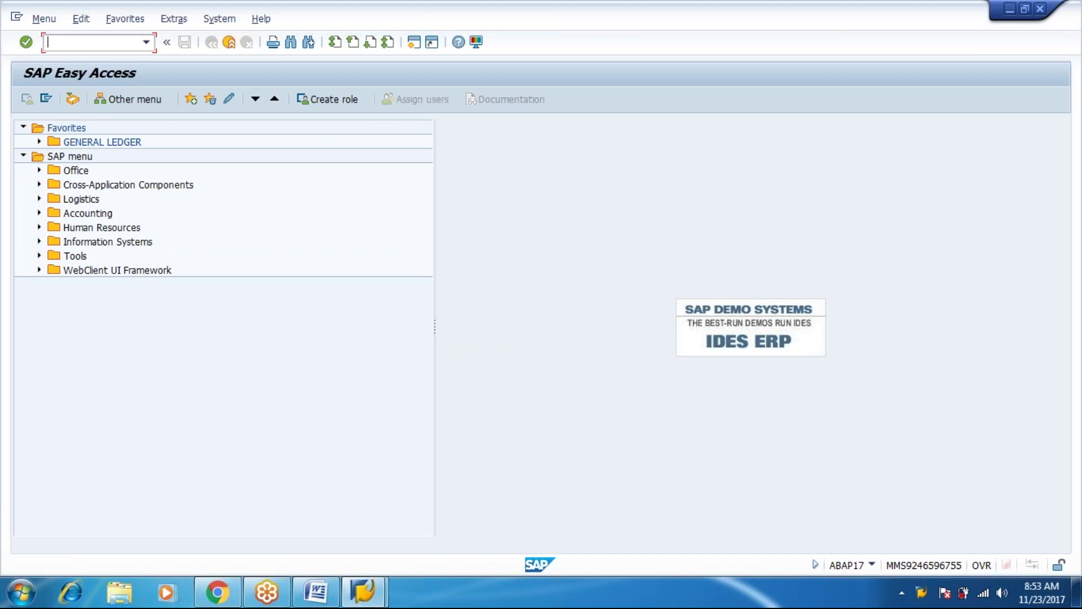
Run SPRO and expand the Reference IMG to Financial Accounting > Bank Accounting > Bank Accounts > Define House Banks.
{"action": "type", "text": "spro"}
{"action": "key", "text": "Return"}
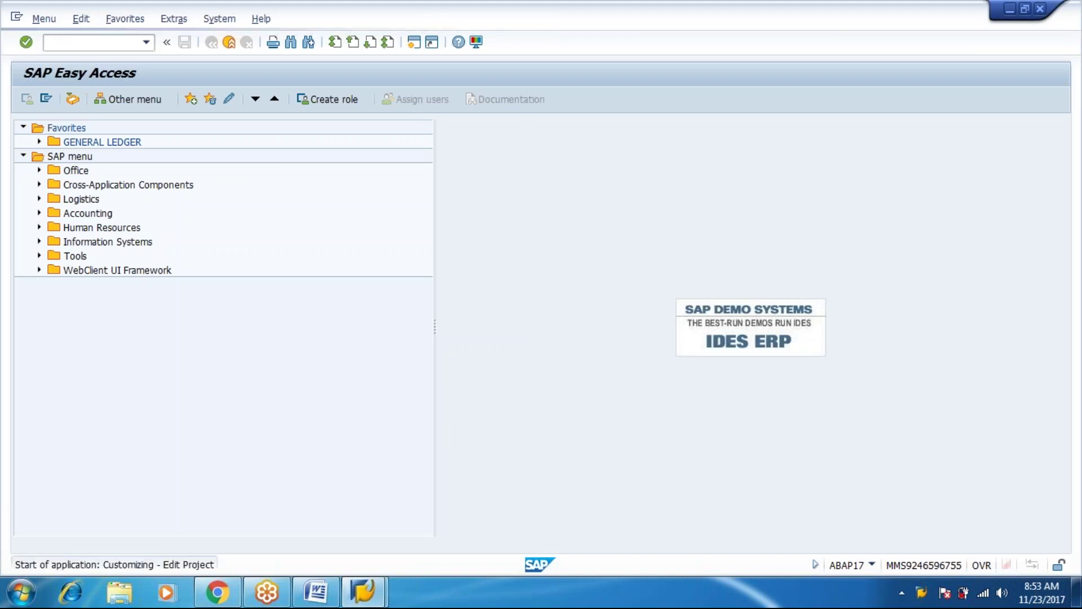
{"action": "left_click", "coordinate": [111, 104]}
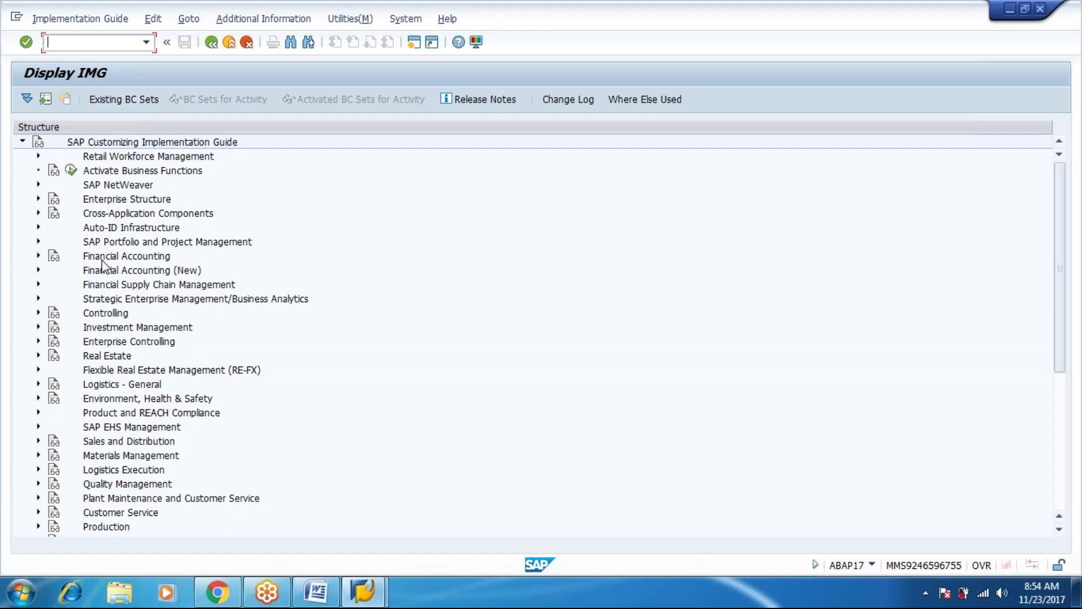
{"action": "left_click", "coordinate": [102, 261]}
{"action": "double_click", "coordinate": [102, 261]}
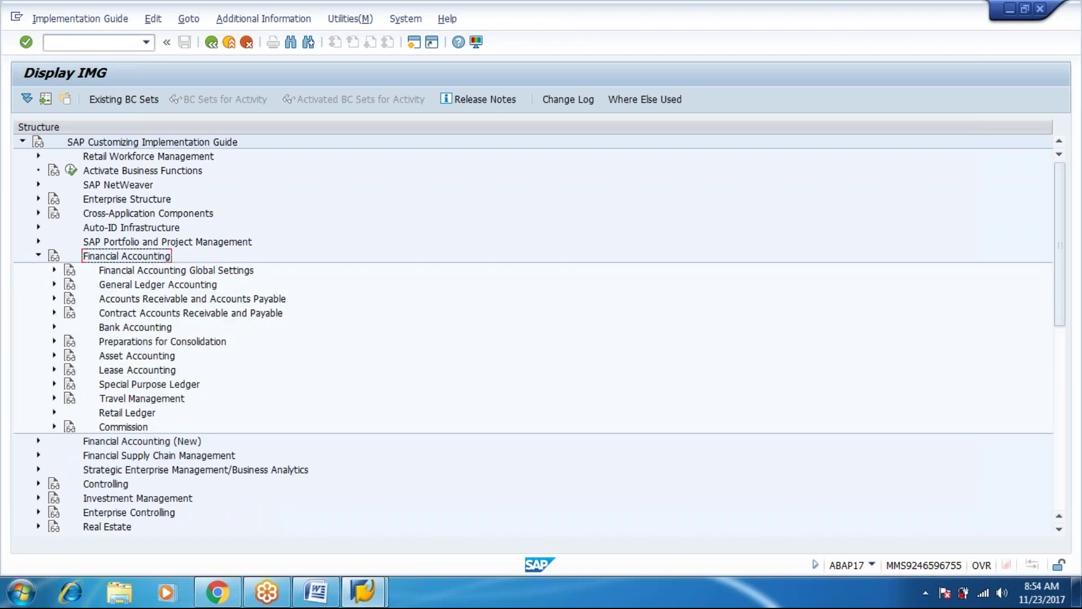
{"action": "key", "text": "Down"}
{"action": "key", "text": "Down"}
{"action": "key", "text": "Down"}
{"action": "key", "text": "Down"}
{"action": "key", "text": "Right"}
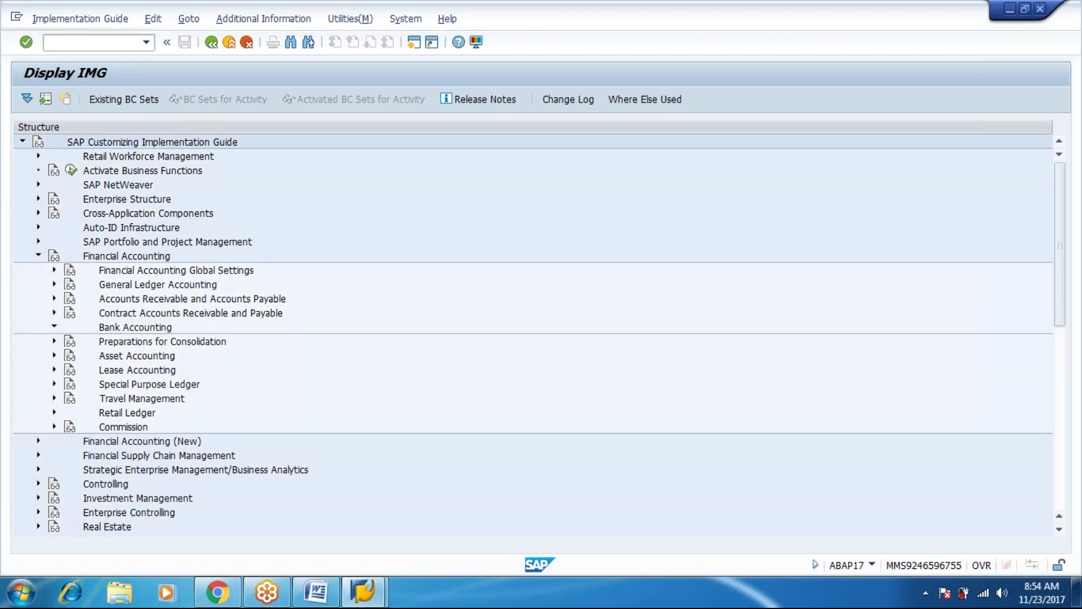
{"action": "key", "text": "Down"}
{"action": "key", "text": "Right"}
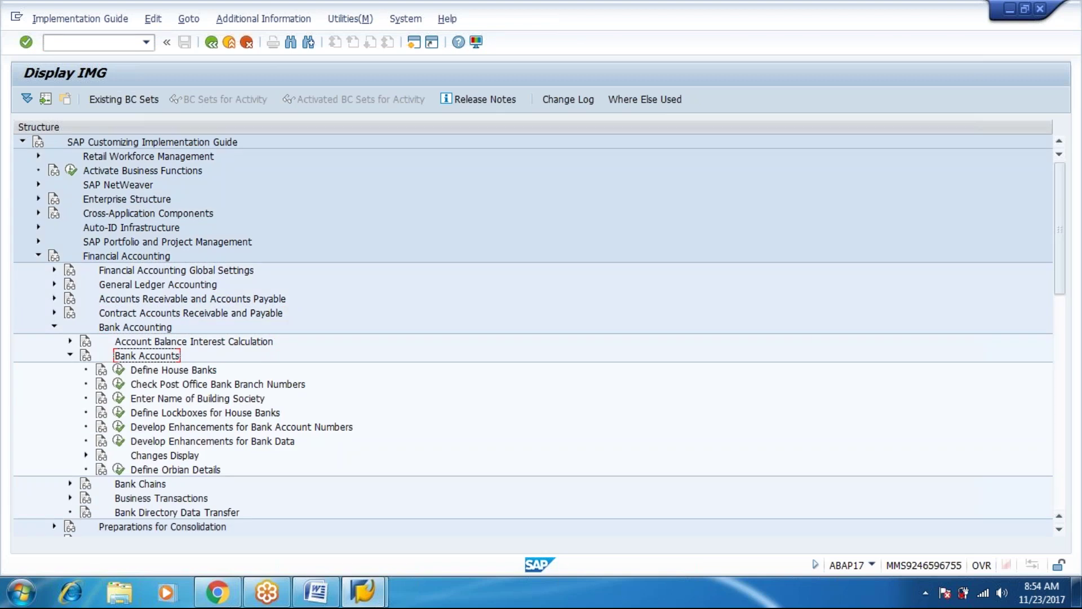
{"action": "key", "text": "Down"}
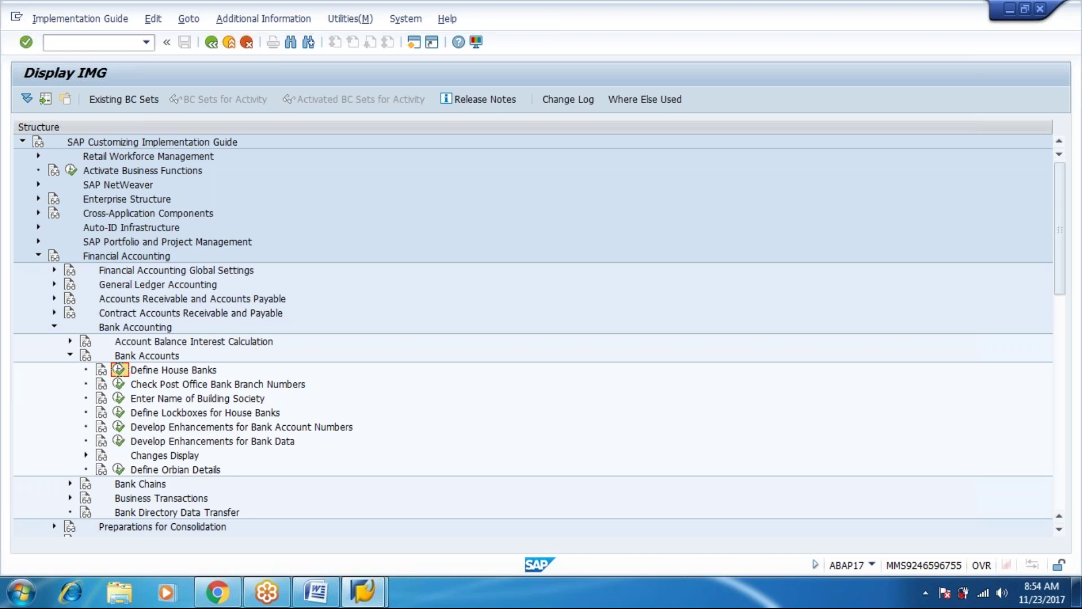
Run Define House Banks for company code M123 and start a new house bank entry.
{"action": "left_click", "coordinate": [120, 369]}
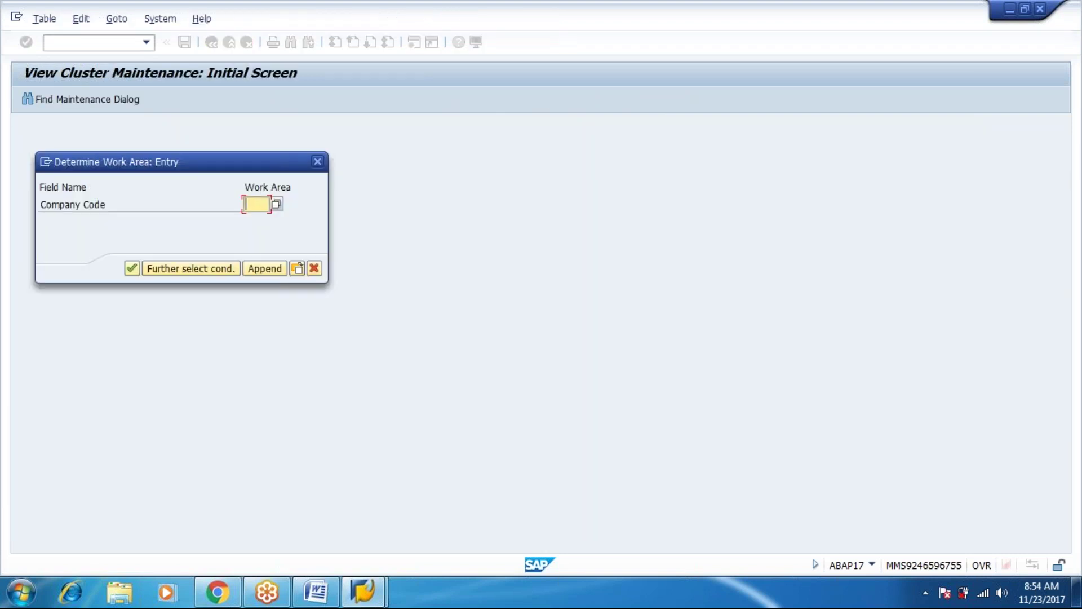
{"action": "type", "text": "m"}
{"action": "type", "text": "123"}
{"action": "key", "text": "Return"}
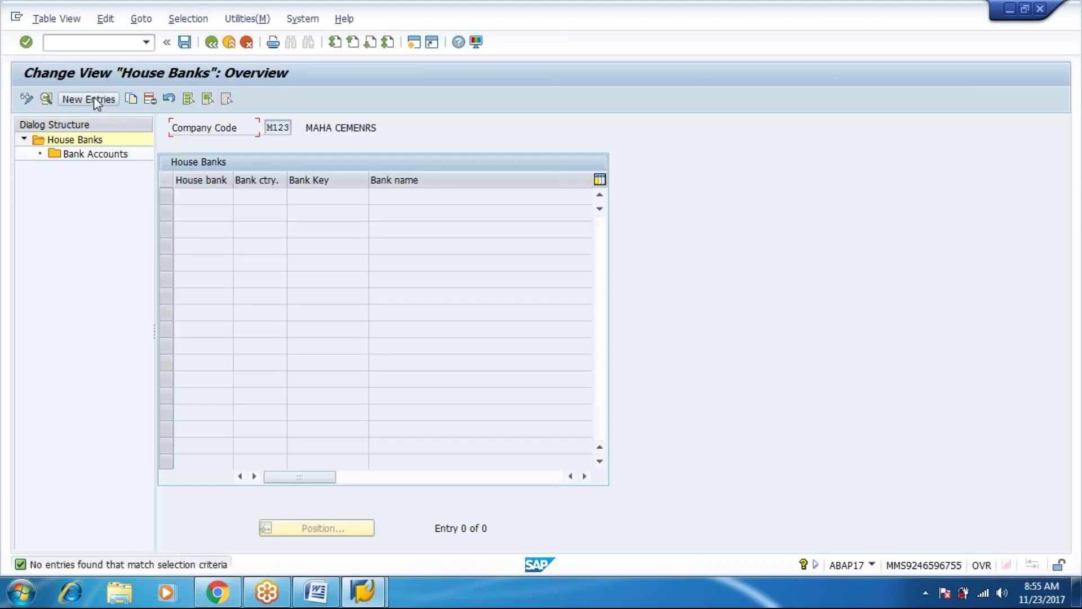
{"action": "left_click", "coordinate": [94, 98]}
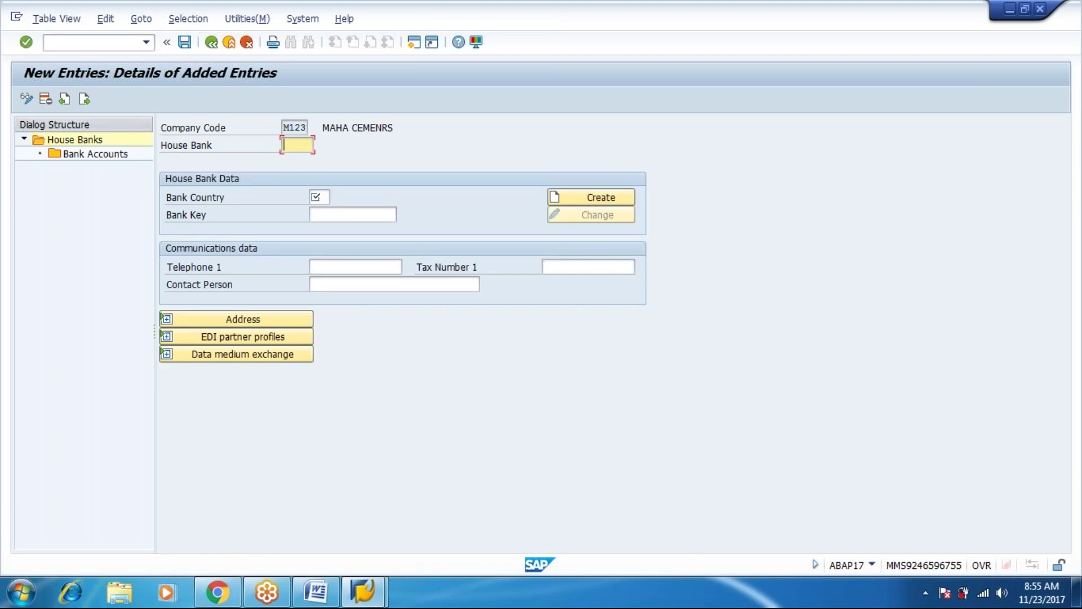
{"action": "left_click", "coordinate": [103, 40]}
{"action": "type", "text": "/ofs00"}
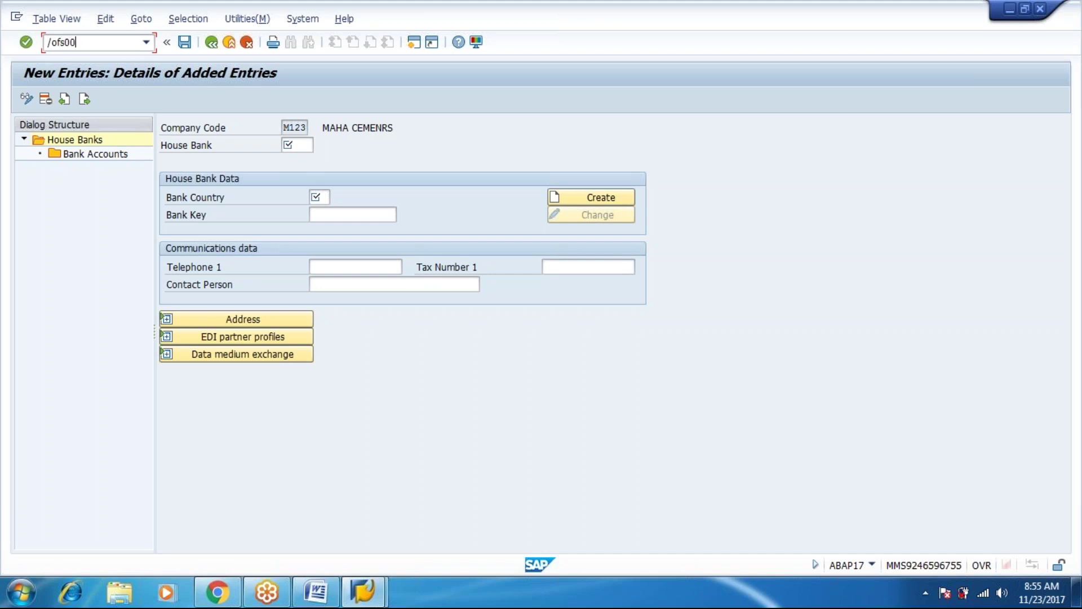
{"action": "key", "text": "Return"}
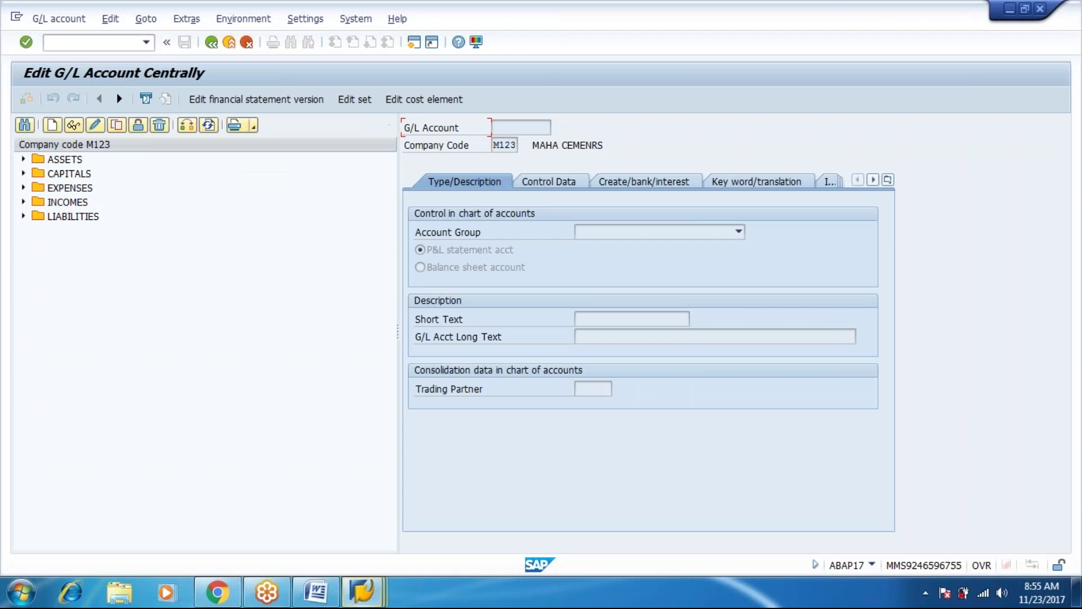
{"action": "left_click", "coordinate": [65, 160]}
{"action": "double_click", "coordinate": [65, 162]}
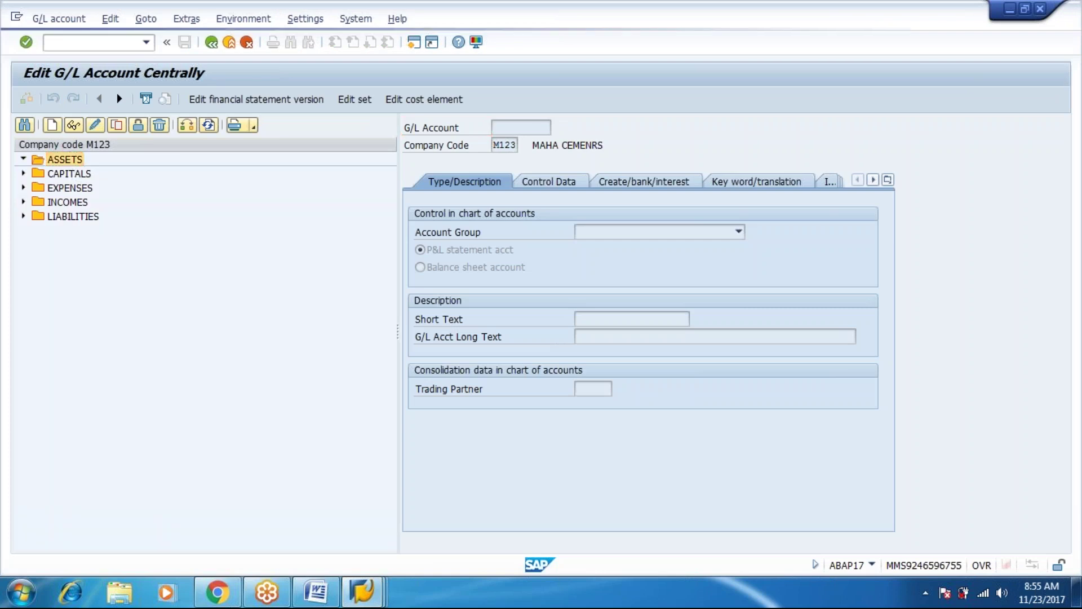
{"action": "left_click", "coordinate": [130, 188]}
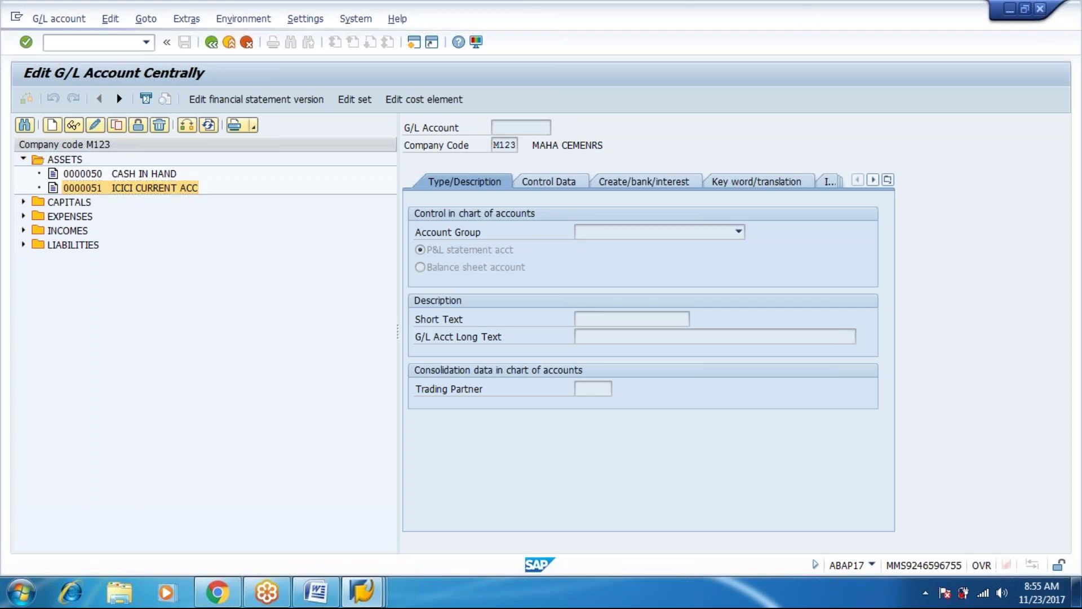
{"action": "left_click", "coordinate": [1040, 9]}
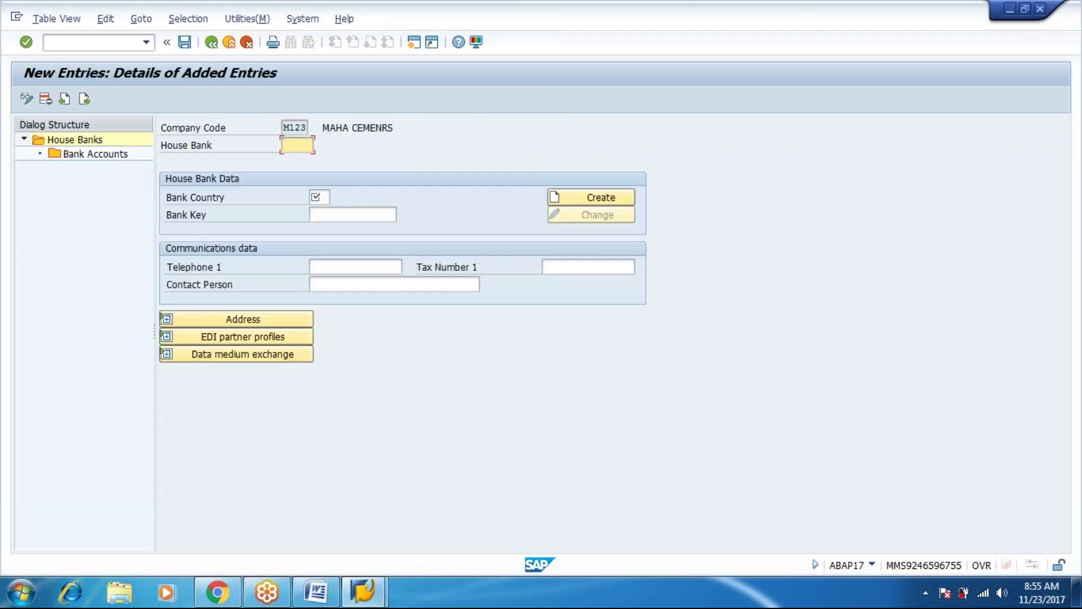
Enter house bank icici, bank country IN and bank key icic0000768, and create that bank.
{"action": "type", "text": "1cici"}
{"action": "key", "text": "Tab"}
{"action": "type", "text": "in"}
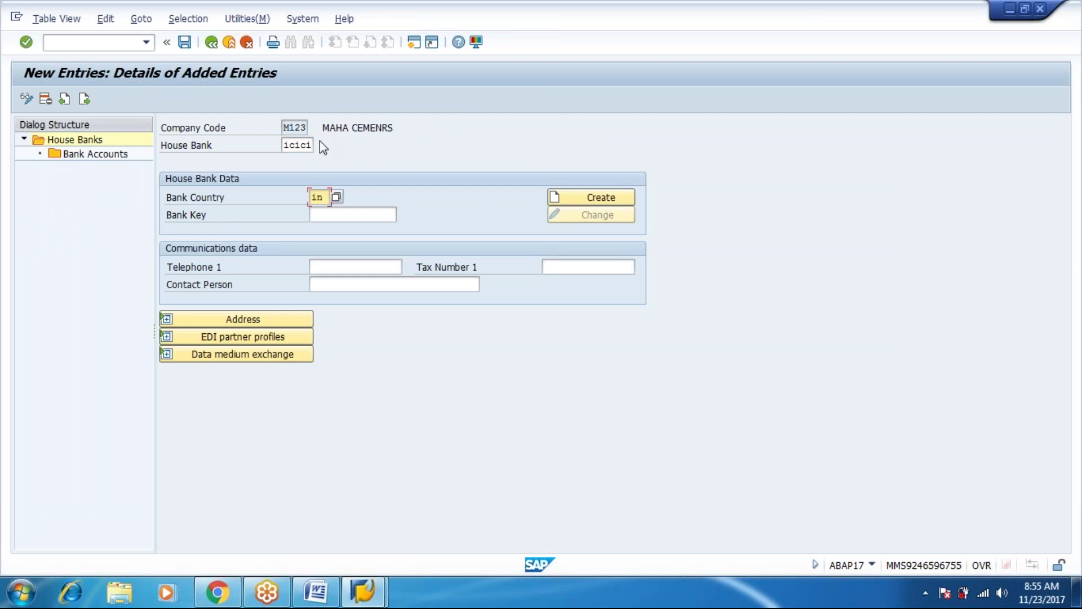
{"action": "key", "text": "Tab"}
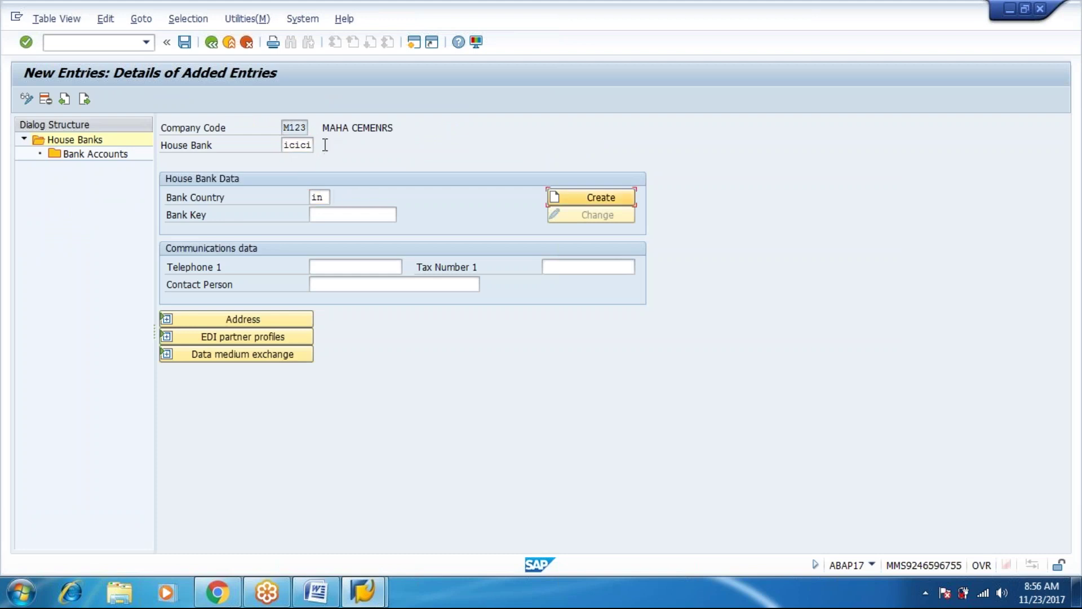
{"action": "key", "text": "Tab"}
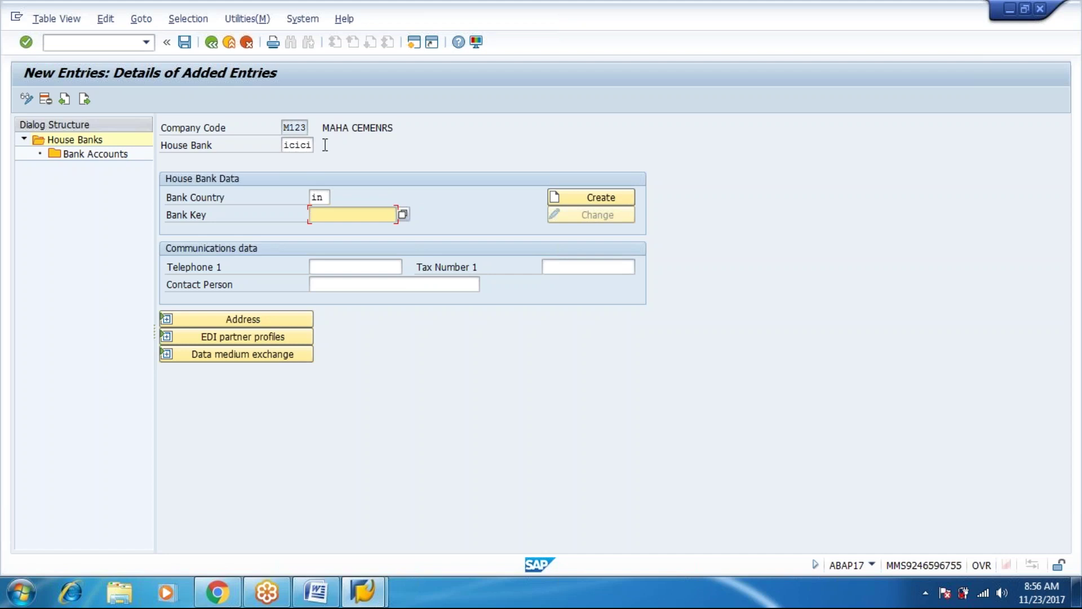
{"action": "type", "text": "icic0000768"}
{"action": "key", "text": "Return"}
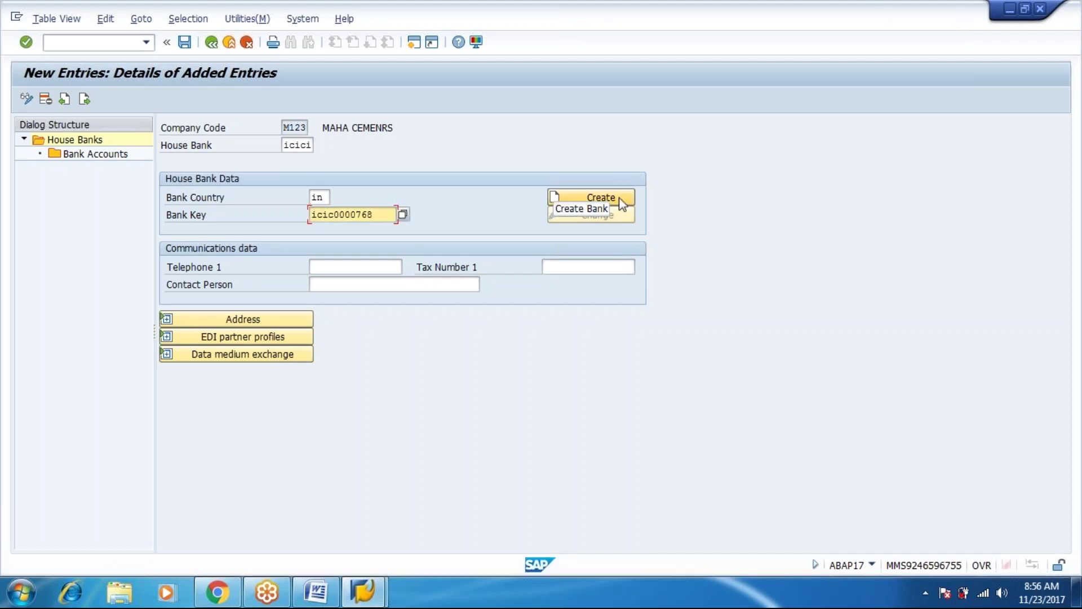
{"action": "left_click", "coordinate": [621, 198]}
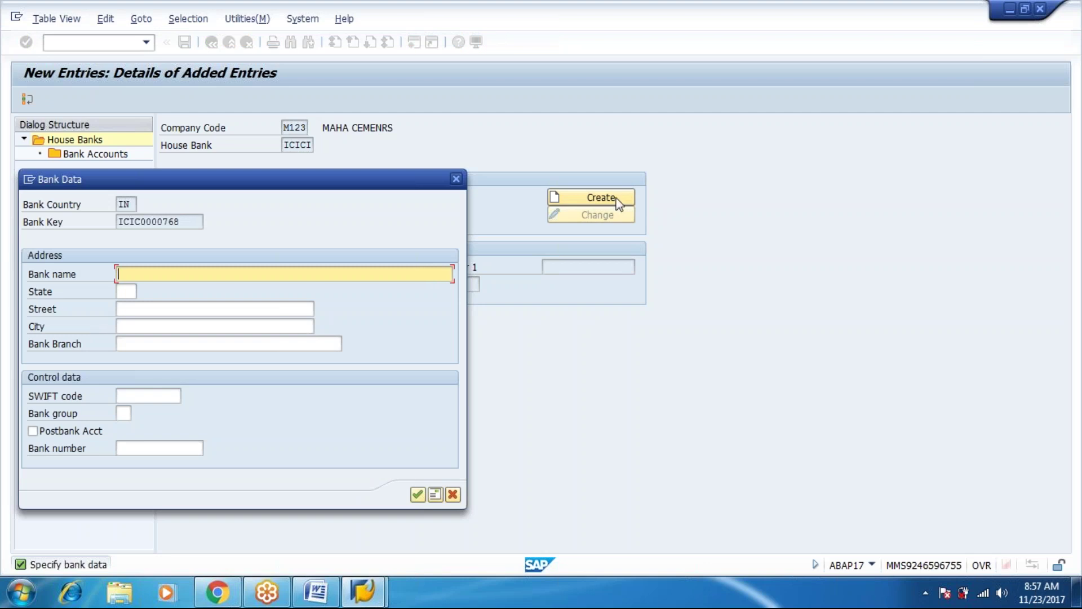
Fill the bank data: name icici, street SR NAGAR, city HYD, branch REGIONAL, and accept it.
{"action": "type", "text": "icici"}
{"action": "key", "text": "Tab"}
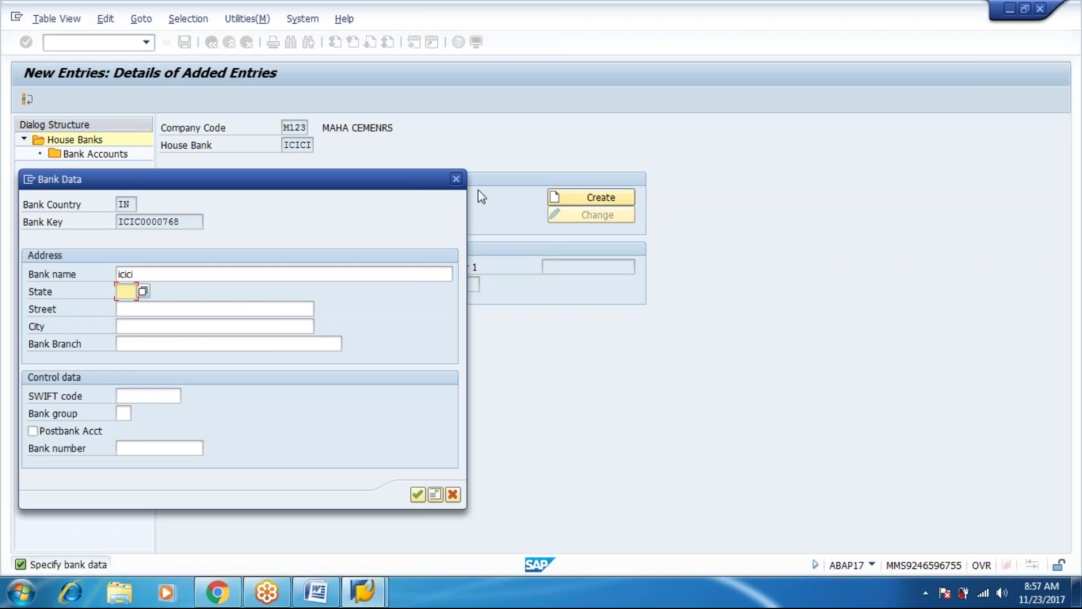
{"action": "key", "text": "Tab"}
{"action": "type", "text": "SR NAGAR"}
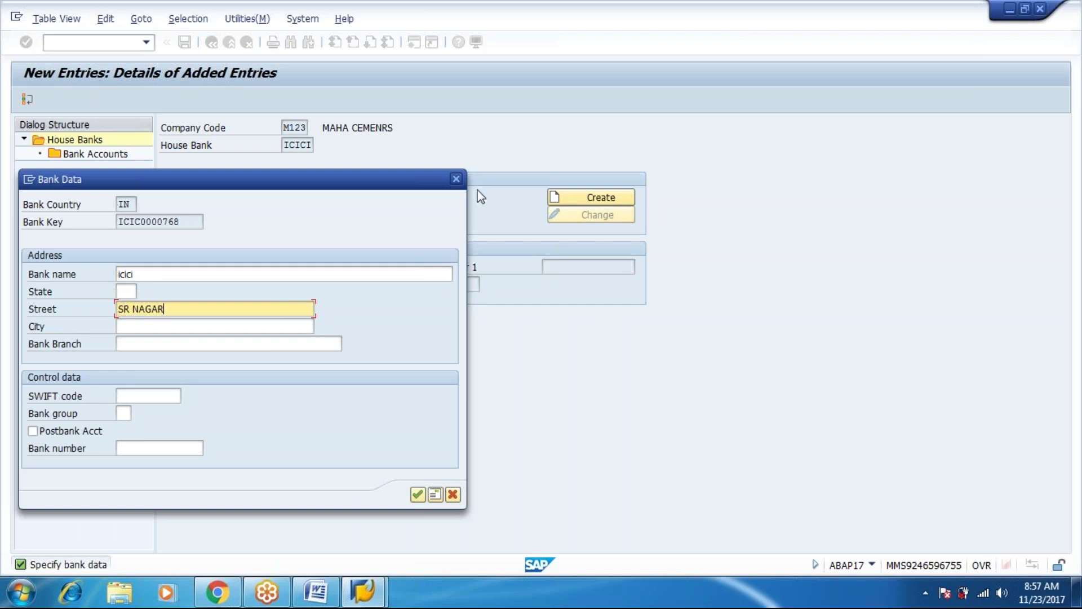
{"action": "key", "text": "Tab"}
{"action": "type", "text": "HYD"}
{"action": "key", "text": "Tab"}
{"action": "type", "text": "REGIO"}
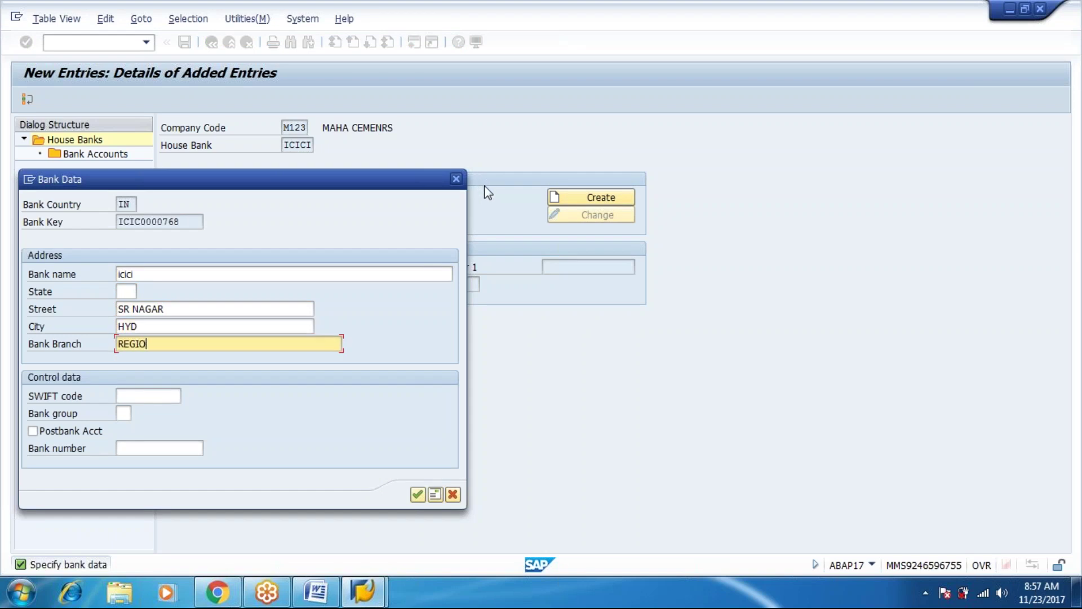
{"action": "type", "text": "NAL"}
{"action": "key", "text": "Return"}
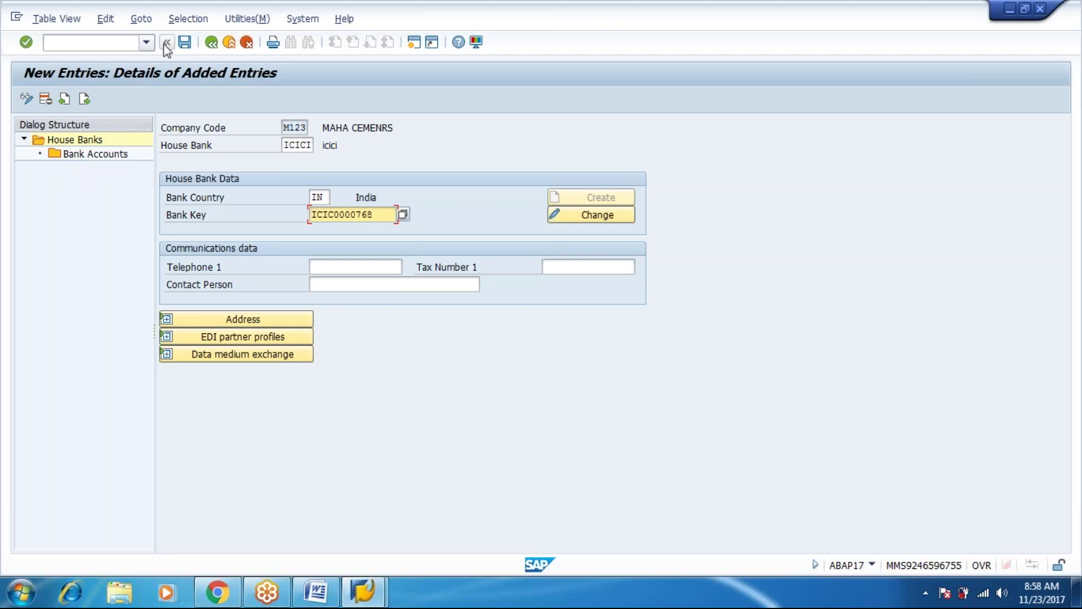
Save the ICICI house bank under request EH5K900349 and open its Bank Accounts.
{"action": "left_click", "coordinate": [190, 49]}
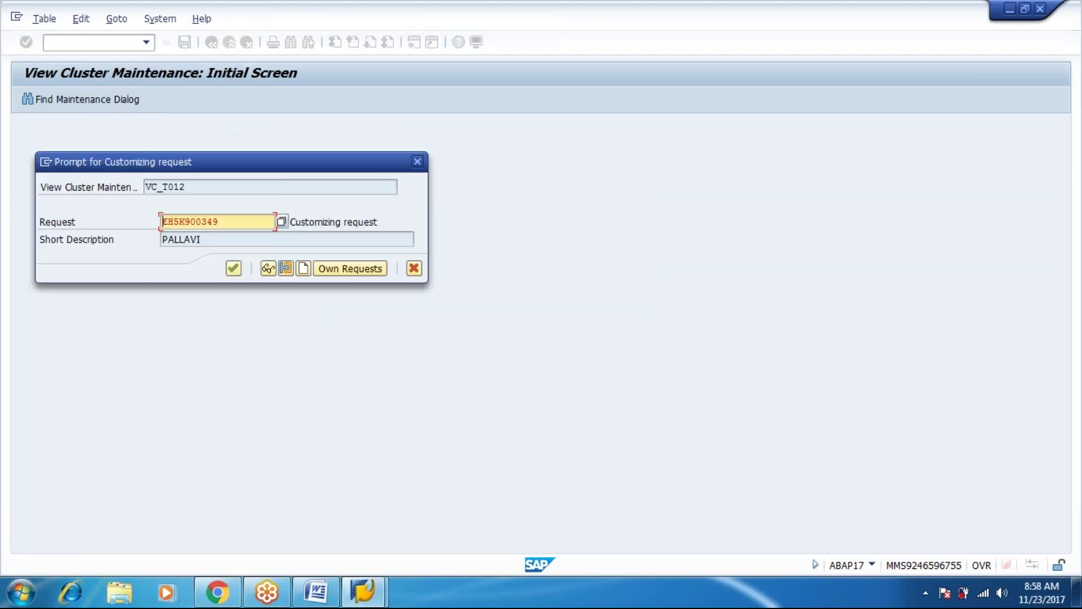
{"action": "key", "text": "Return"}
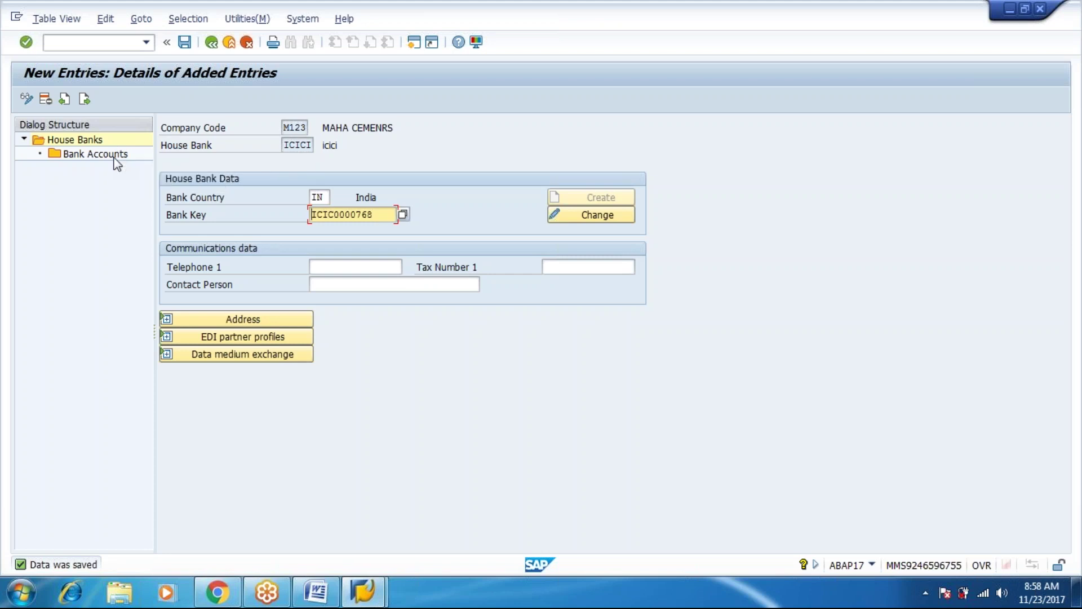
{"action": "double_click", "coordinate": [114, 156]}
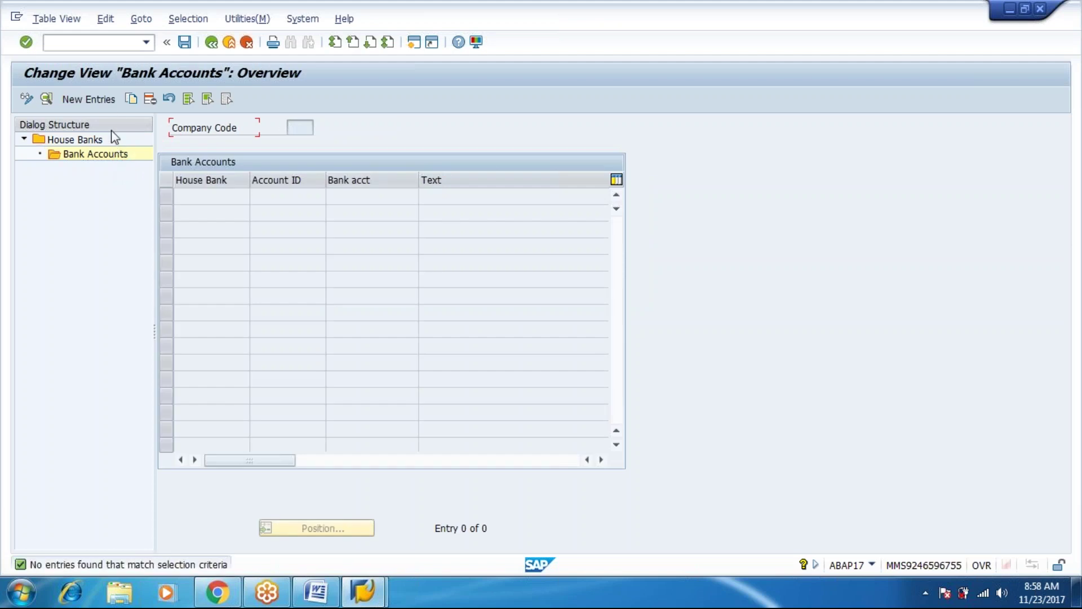
Add bank account CURR with description CURRENT ACC and account number 12345678.
{"action": "left_click", "coordinate": [105, 100]}
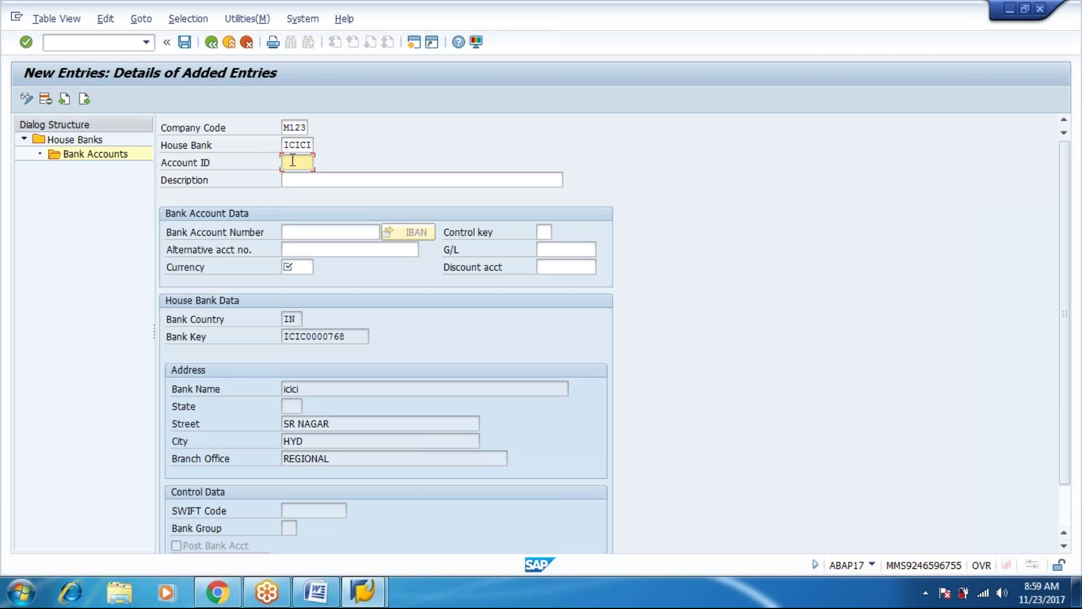
{"action": "type", "text": "CURR"}
{"action": "key", "text": "Tab"}
{"action": "type", "text": "C"}
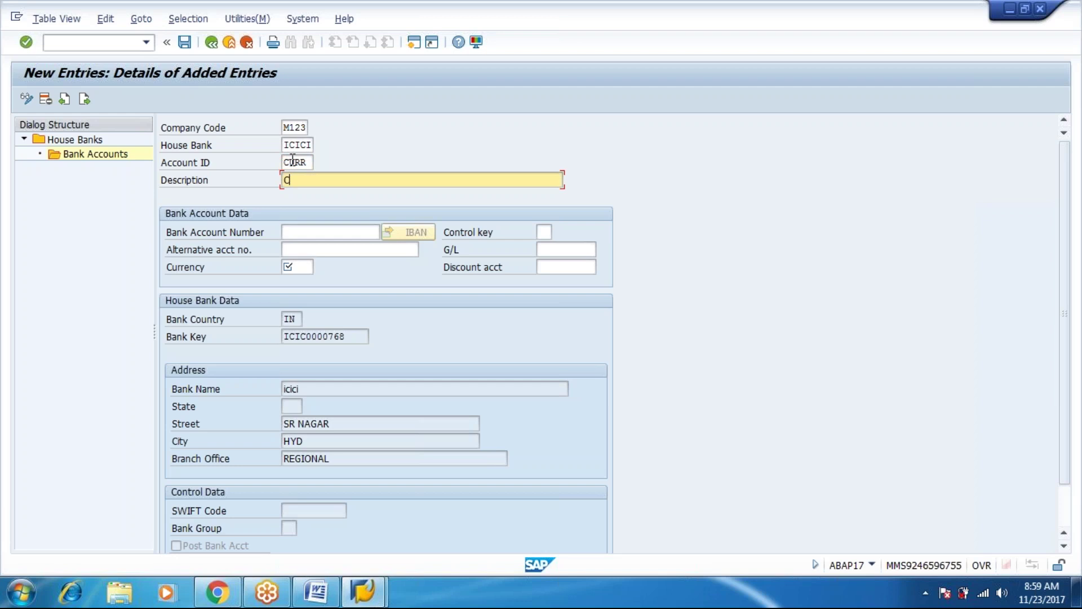
{"action": "type", "text": "URRENT ACC"}
{"action": "key", "text": "Tab"}
{"action": "type", "text": "12345678"}
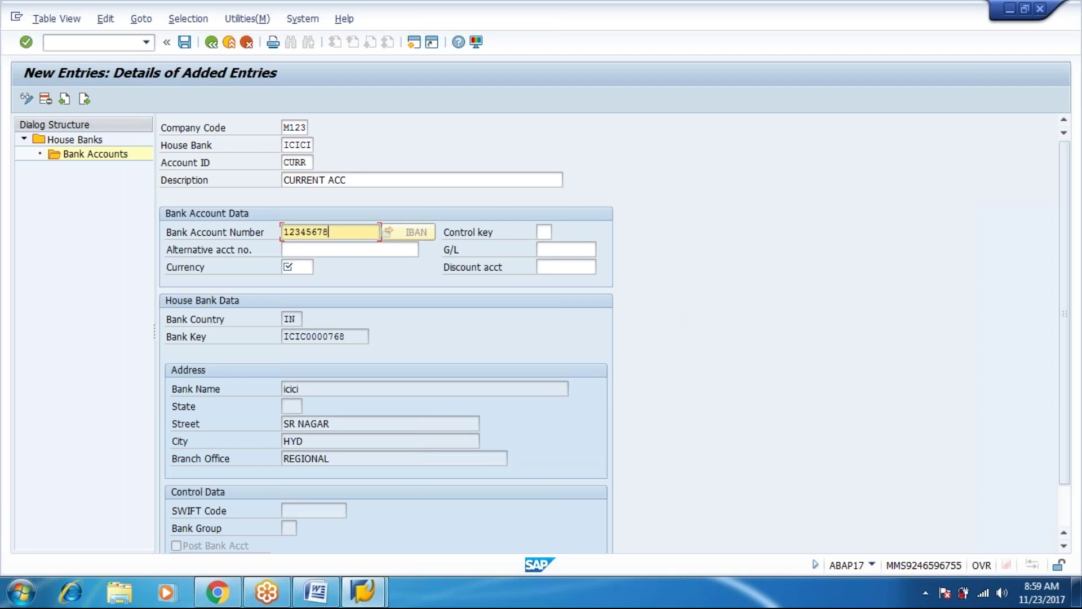
Assign G/L account 51 (ICICI CURRENT ACC) and currency INR to account CURR, then save.
{"action": "left_click", "coordinate": [584, 249]}
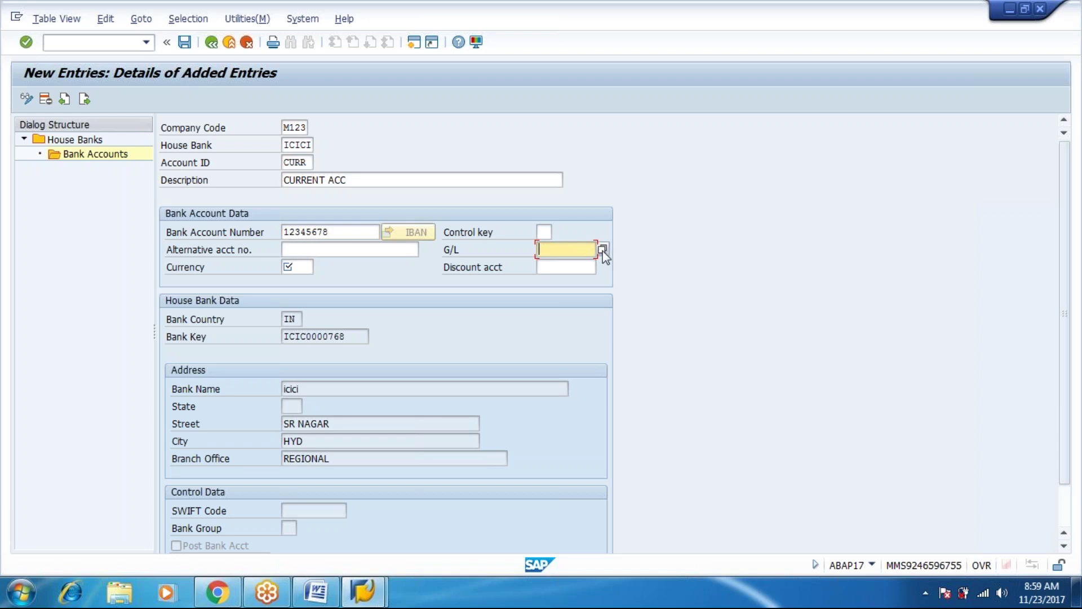
{"action": "left_click", "coordinate": [603, 250]}
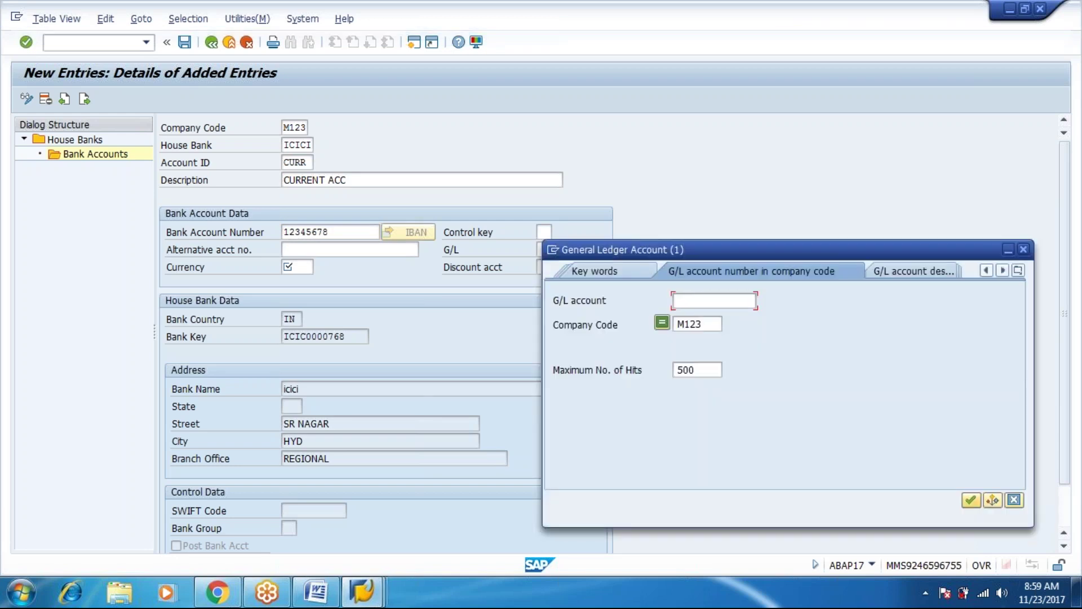
{"action": "left_click", "coordinate": [971, 499]}
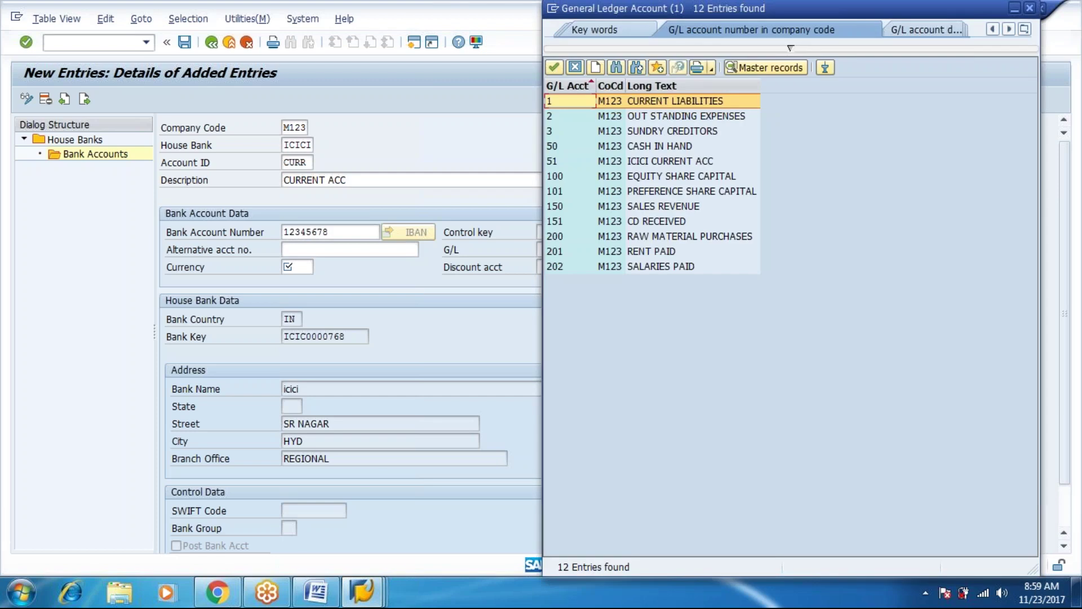
{"action": "key", "text": "Down"}
{"action": "key", "text": "Down"}
{"action": "key", "text": "Down"}
{"action": "key", "text": "Down"}
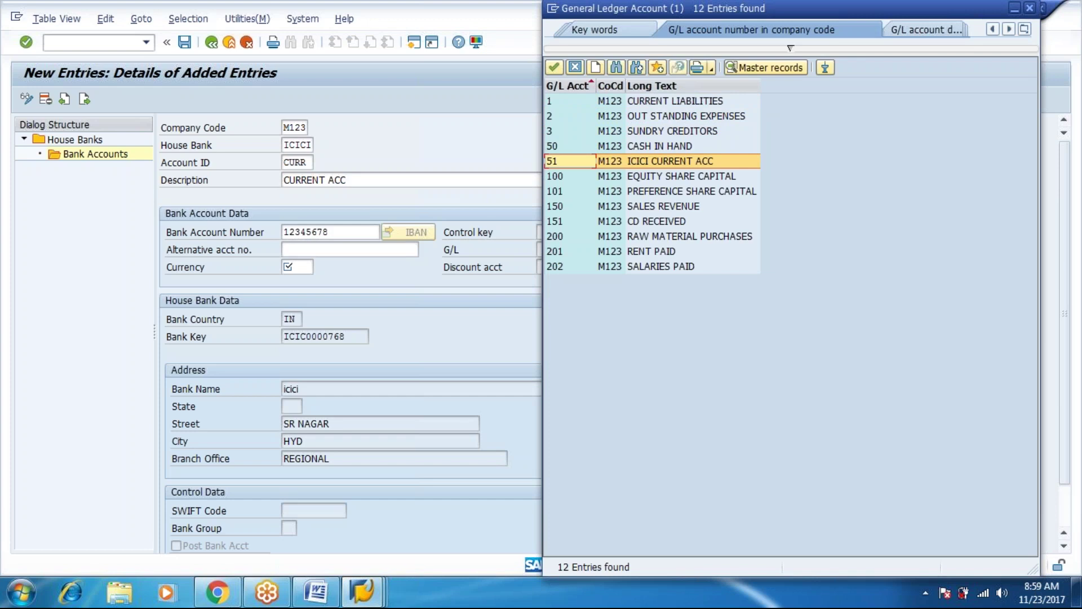
{"action": "key", "text": "Return"}
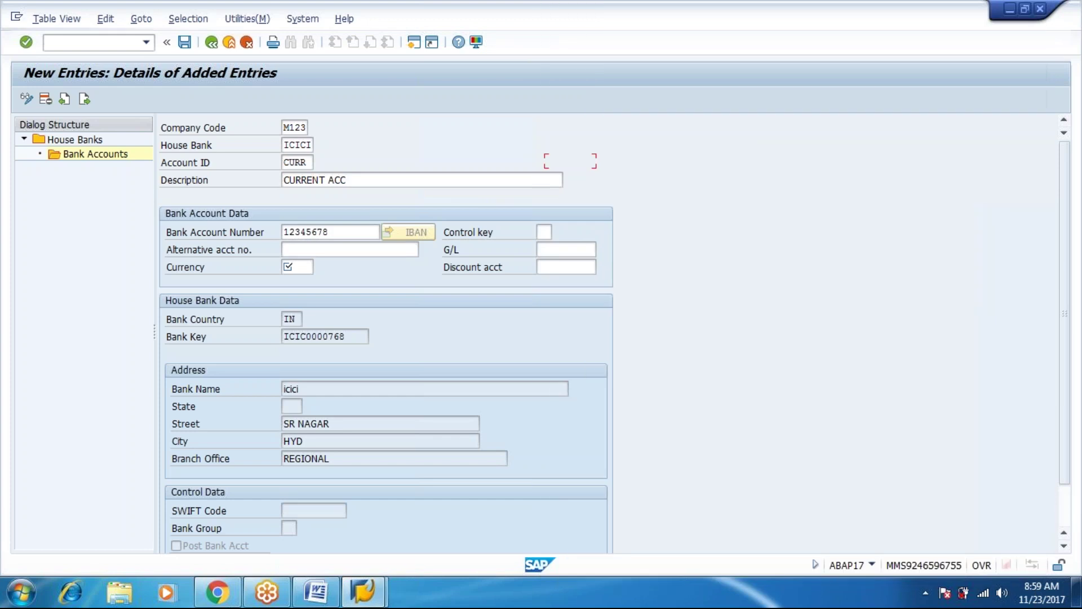
{"action": "key", "text": "Tab"}
{"action": "type", "text": "INR"}
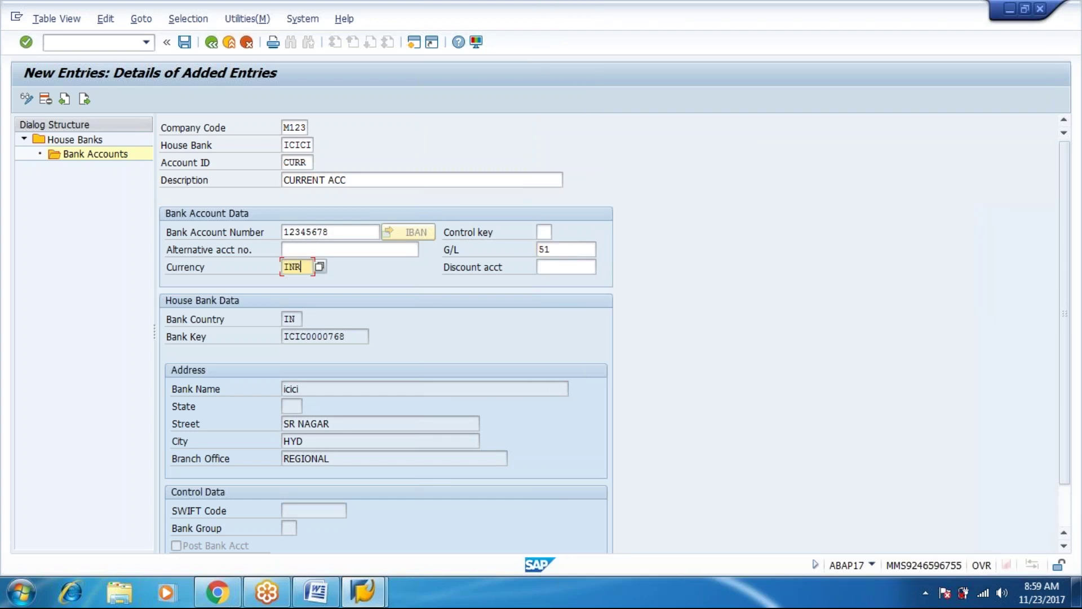
{"action": "key", "text": "ctrl+s"}
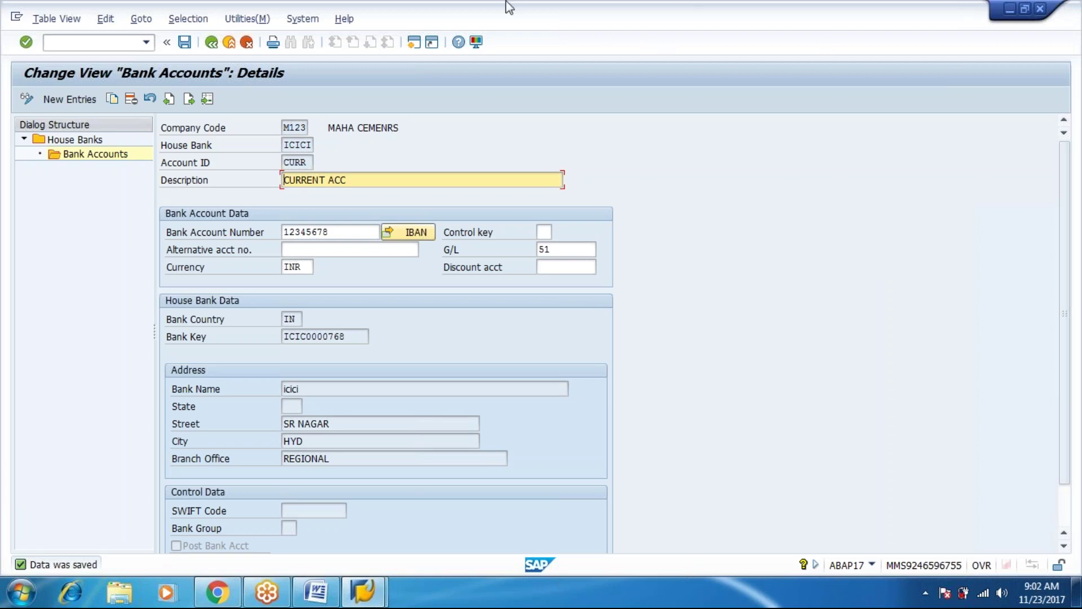
Save, reopen the ICICI CURR account details from the overview, save again and return.
{"action": "left_click", "coordinate": [185, 43]}
{"action": "left_click", "coordinate": [210, 48]}
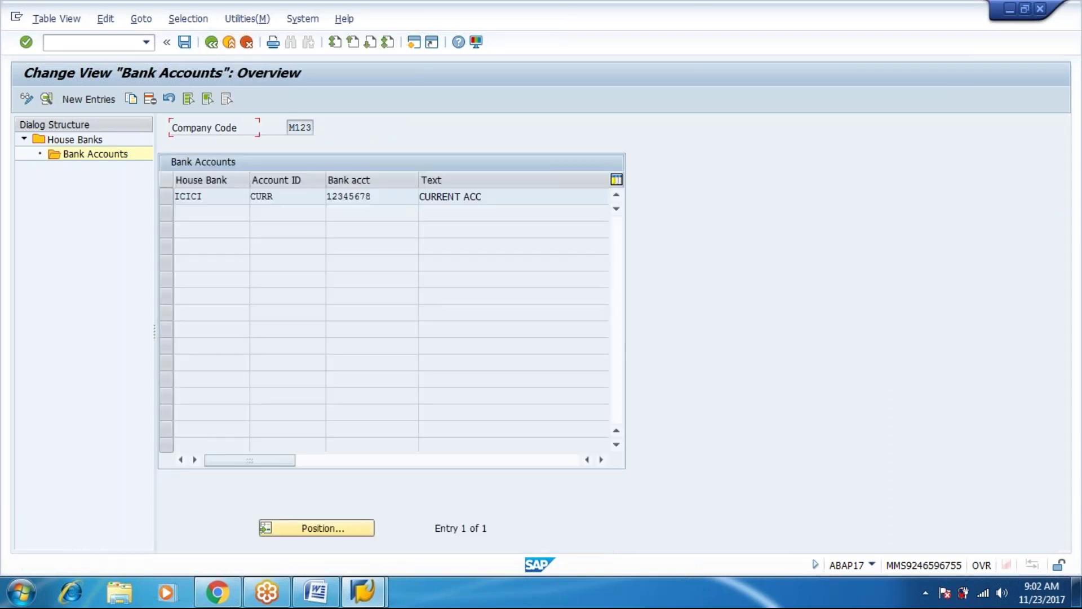
{"action": "left_click", "coordinate": [203, 196]}
{"action": "key", "text": "F2"}
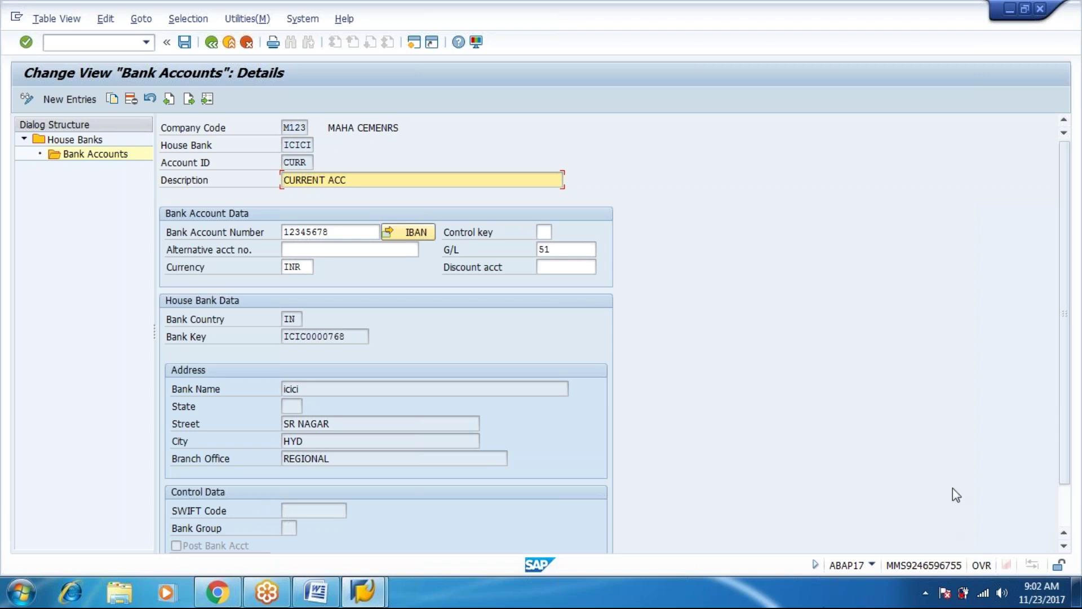
{"action": "left_click_drag", "start_coordinate": [1068, 430], "coordinate": [1071, 479]}
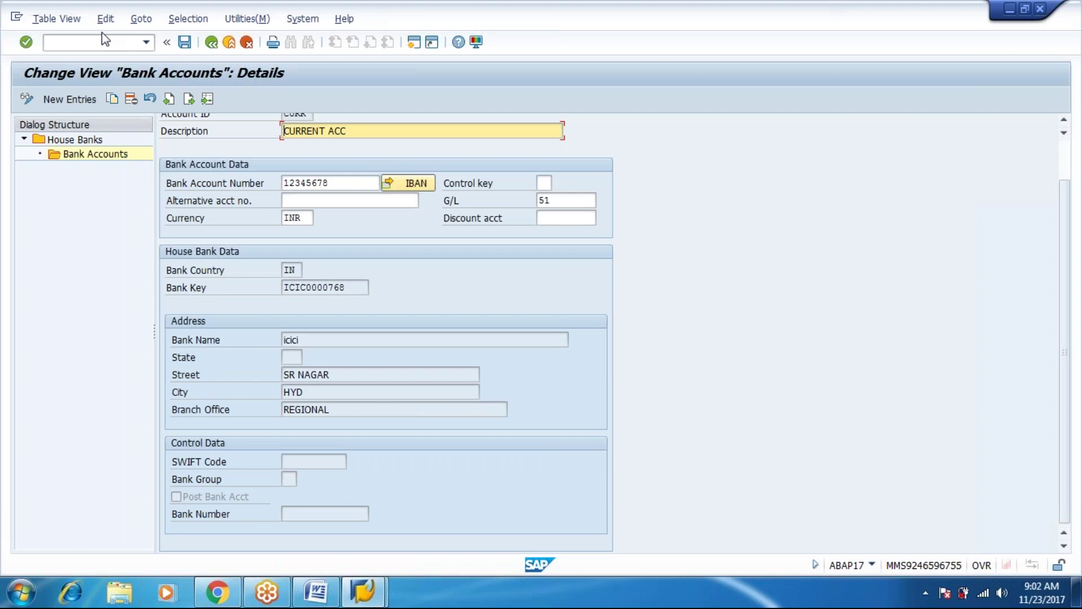
{"action": "left_click", "coordinate": [186, 42]}
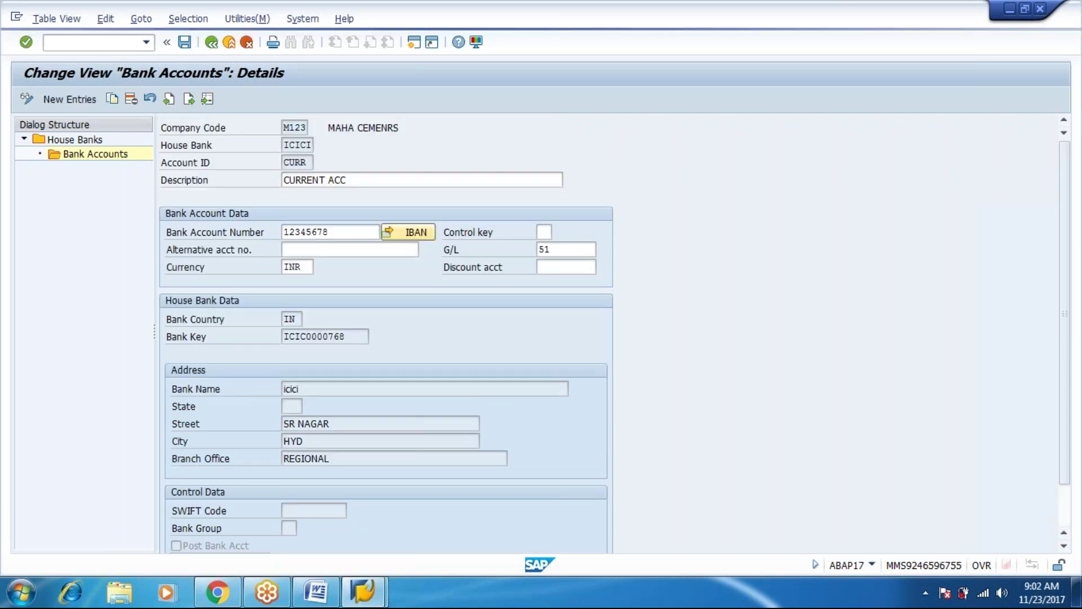
{"action": "key", "text": "F3"}
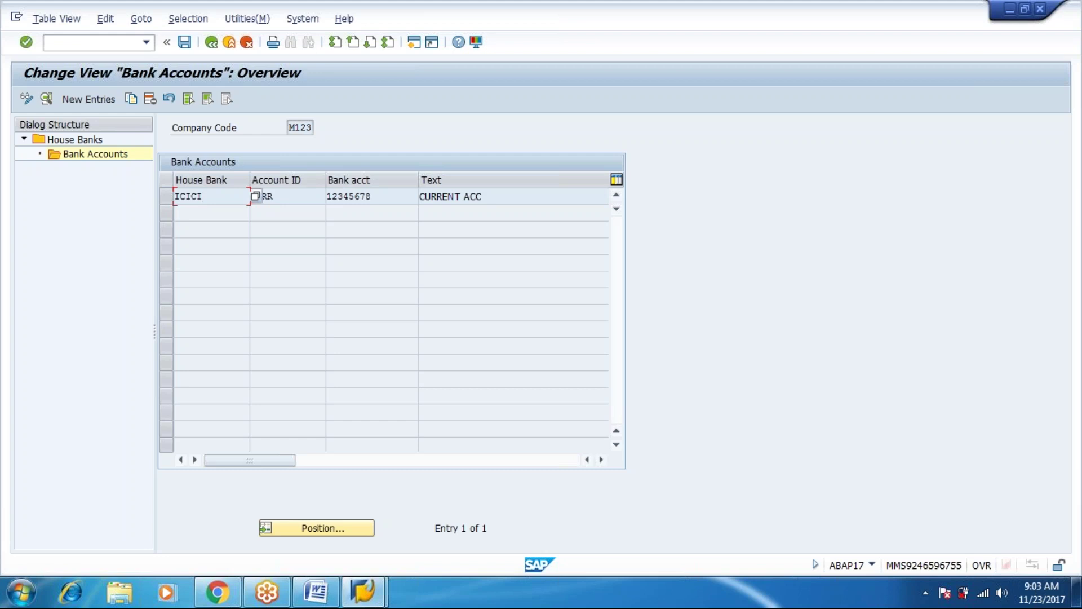
Return to the implementation guide and expand Accounts Receivable and Accounts Payable > Business Transactions.
{"action": "left_click", "coordinate": [212, 43]}
{"action": "left_click", "coordinate": [211, 42]}
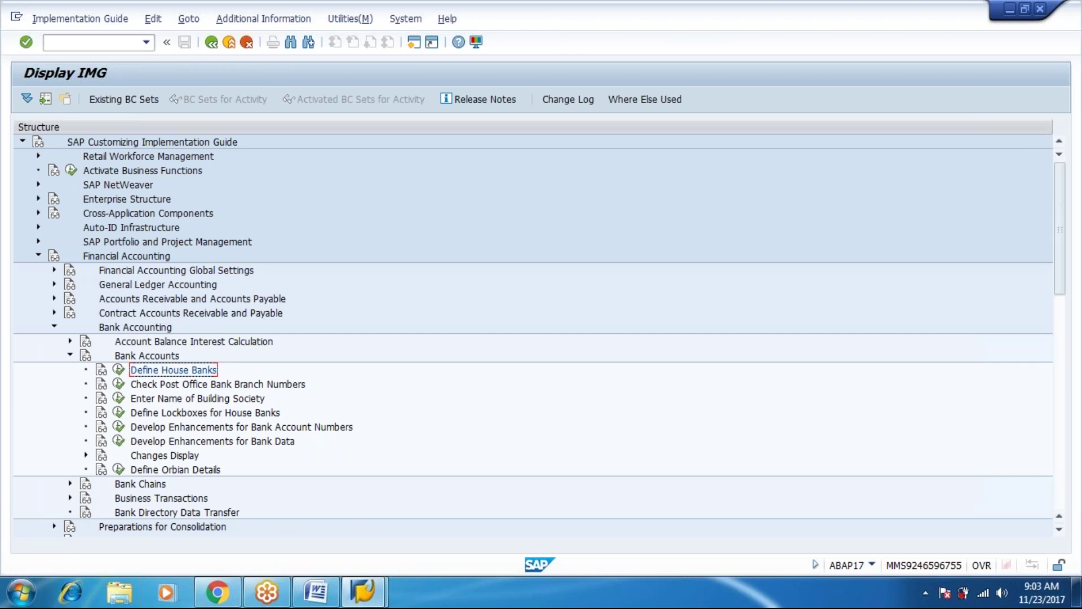
{"action": "left_click", "coordinate": [146, 355]}
{"action": "key", "text": "Left"}
{"action": "key", "text": "Up"}
{"action": "key", "text": "Up"}
{"action": "key", "text": "Left"}
{"action": "key", "text": "Up"}
{"action": "key", "text": "Up"}
{"action": "key", "text": "Up"}
{"action": "key", "text": "Up"}
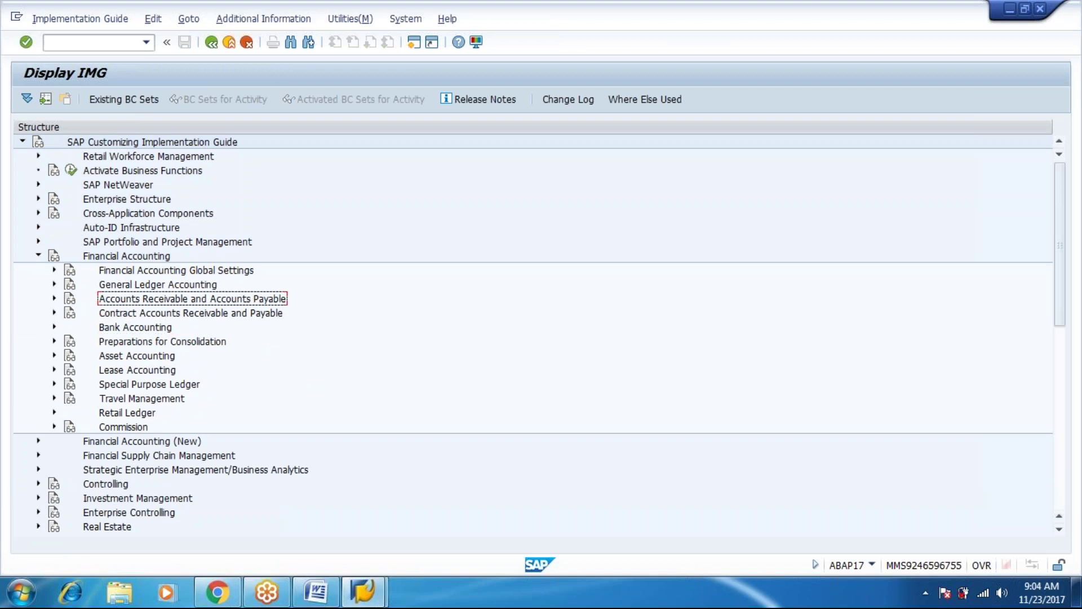
{"action": "key", "text": "Down"}
{"action": "key", "text": "Down"}
{"action": "key", "text": "Right"}
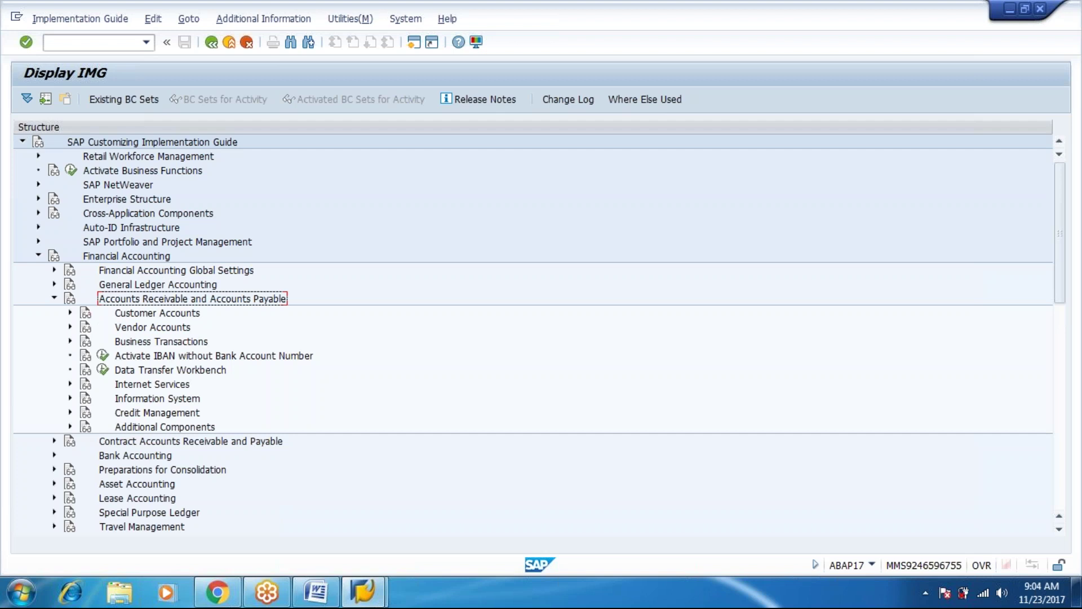
{"action": "key", "text": "Down"}
{"action": "key", "text": "Down"}
{"action": "key", "text": "Down"}
{"action": "key", "text": "Right"}
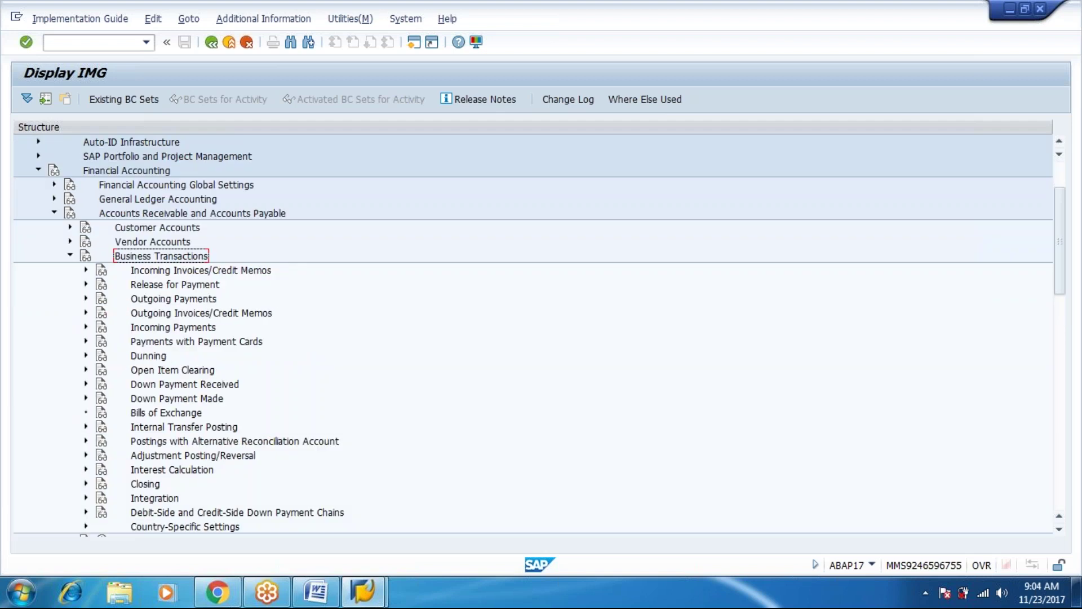
Expand Outgoing Payments > Automatic Outgoing Payments > Payment Media > Check Management and run Define Number Ranges for Checks.
{"action": "key", "text": "Down"}
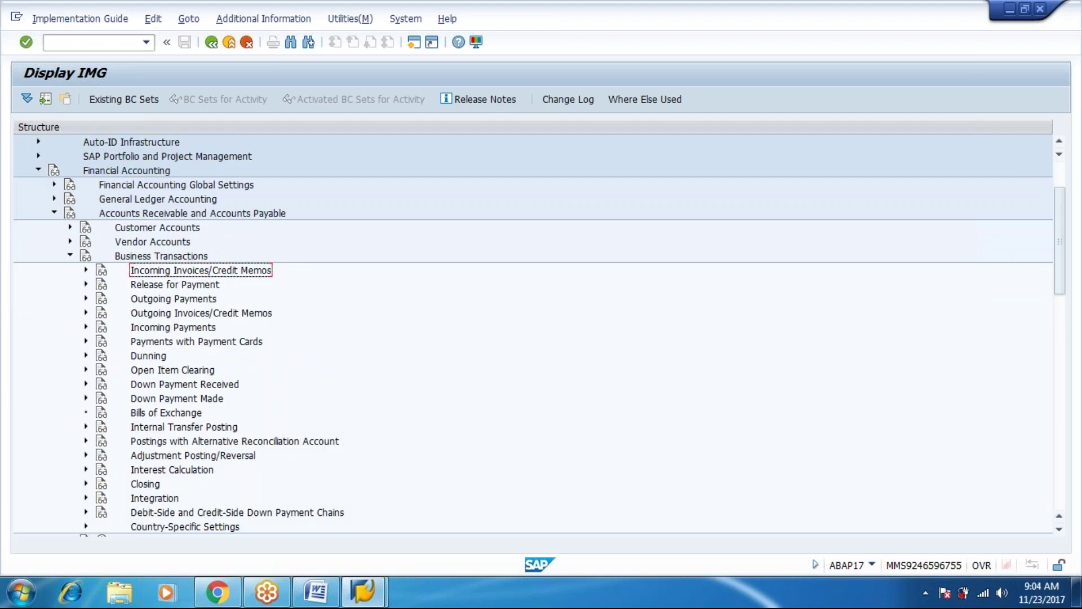
{"action": "key", "text": "Down"}
{"action": "key", "text": "Down"}
{"action": "key", "text": "Right"}
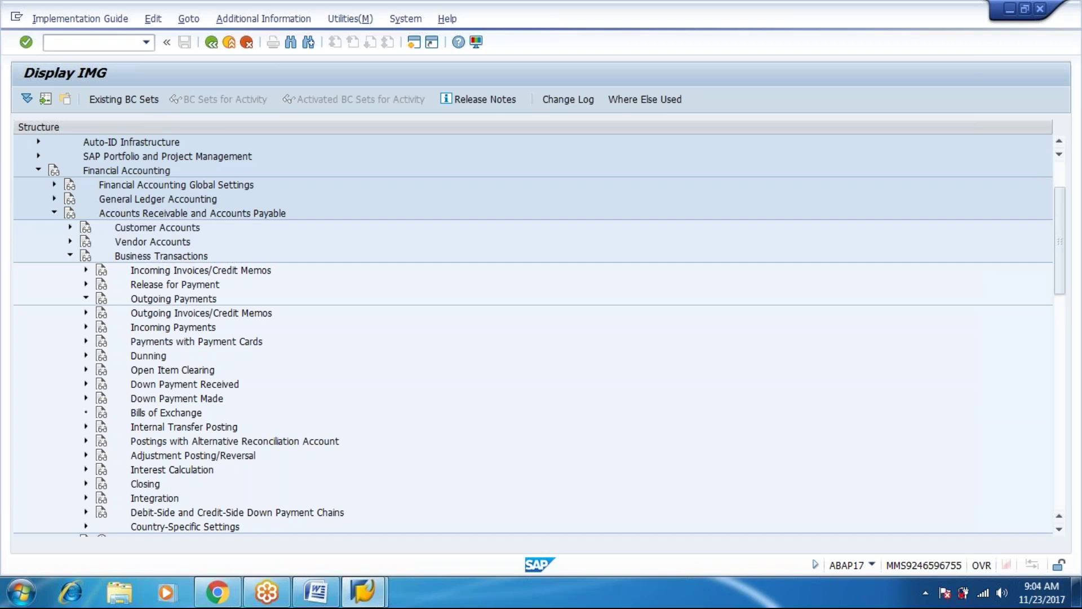
{"action": "key", "text": "Down"}
{"action": "key", "text": "Down"}
{"action": "key", "text": "Down"}
{"action": "key", "text": "Right"}
{"action": "key", "text": "Down"}
{"action": "key", "text": "Down"}
{"action": "key", "text": "Down"}
{"action": "key", "text": "Down"}
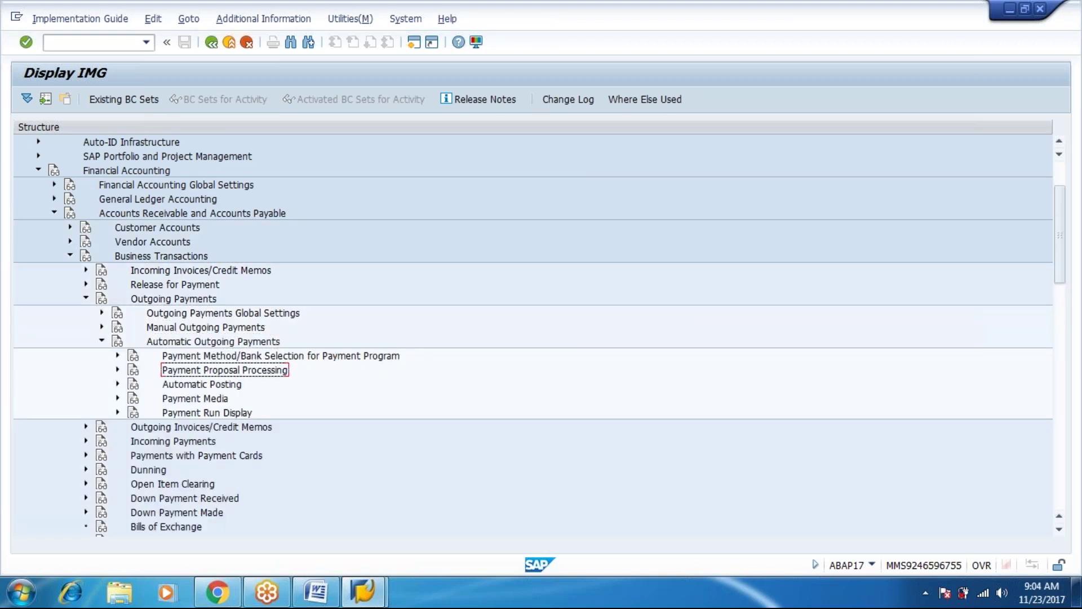
{"action": "key", "text": "Right"}
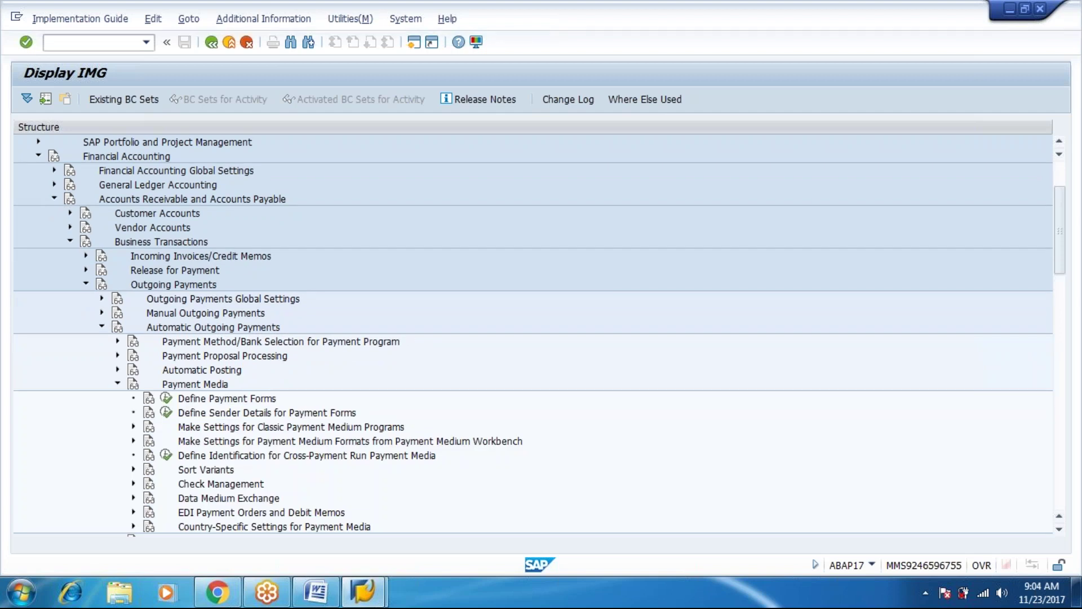
{"action": "key", "text": "Down"}
{"action": "left_click", "coordinate": [228, 498]}
{"action": "double_click", "coordinate": [221, 483]}
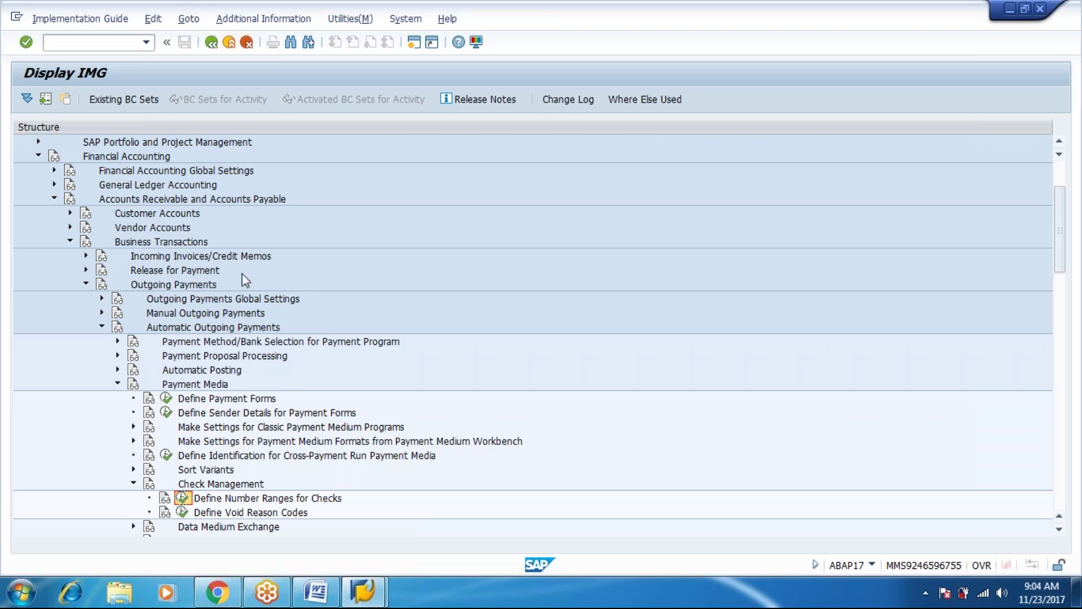
{"action": "left_click", "coordinate": [183, 498]}
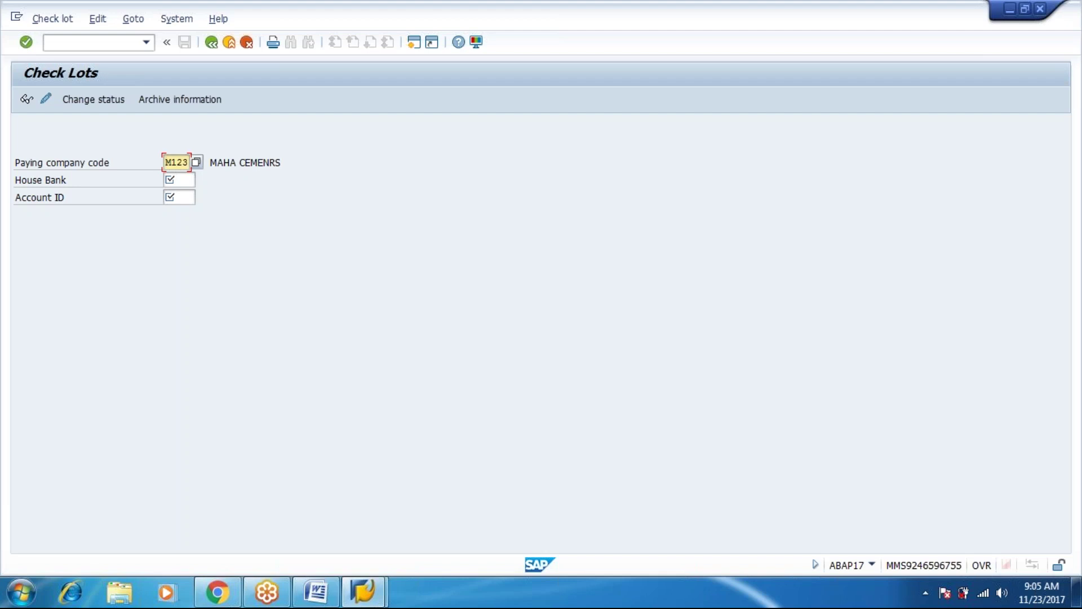
Choose house bank ICICI and account ID CURR via F4 for M123, then switch to change mode.
{"action": "left_click", "coordinate": [179, 179]}
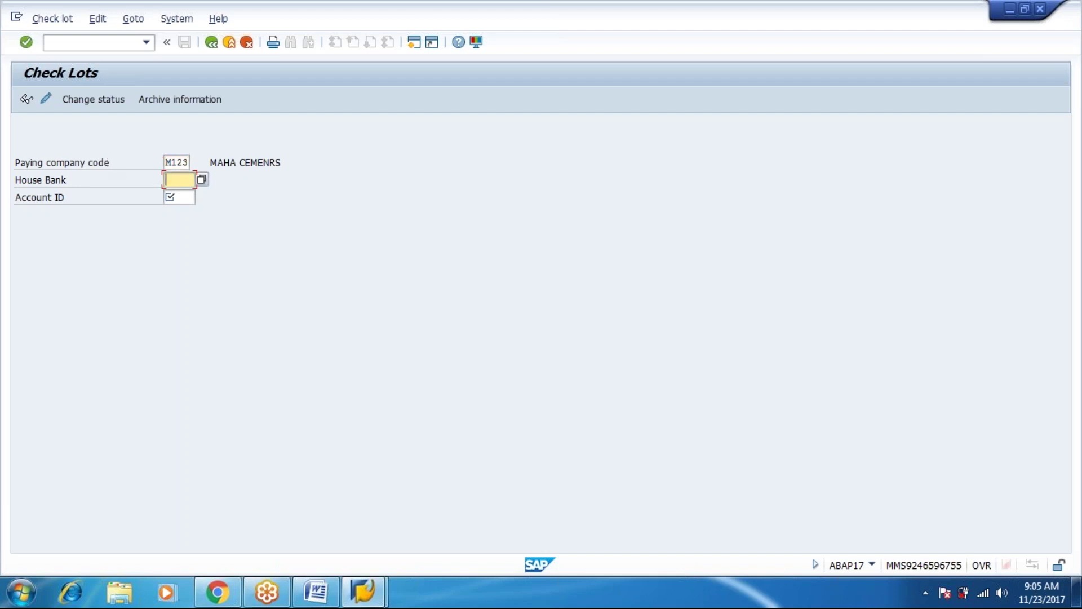
{"action": "left_click", "coordinate": [201, 180]}
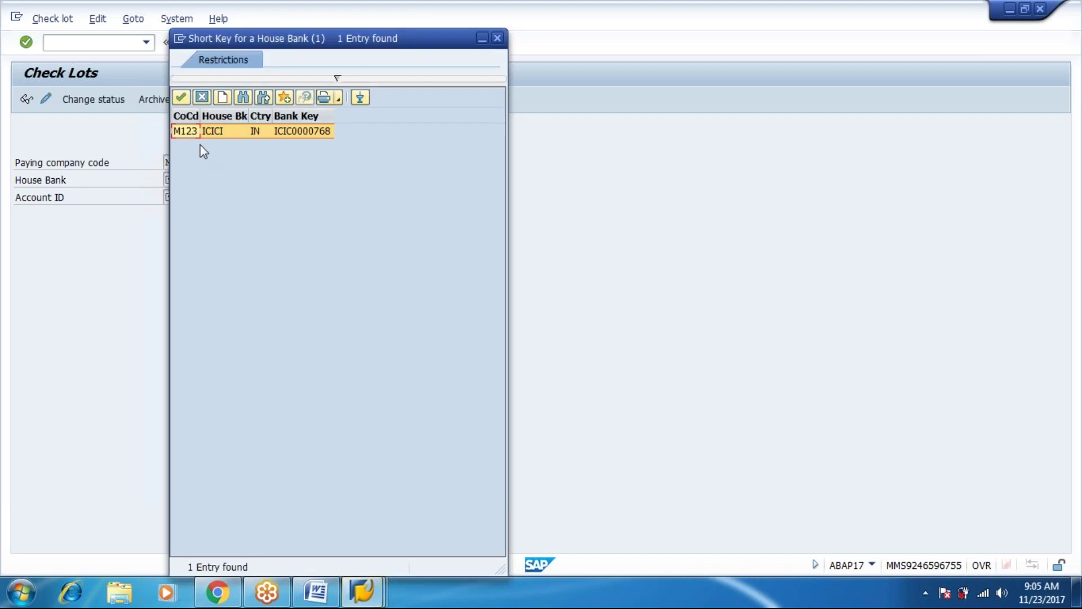
{"action": "double_click", "coordinate": [200, 133]}
{"action": "left_click", "coordinate": [188, 196]}
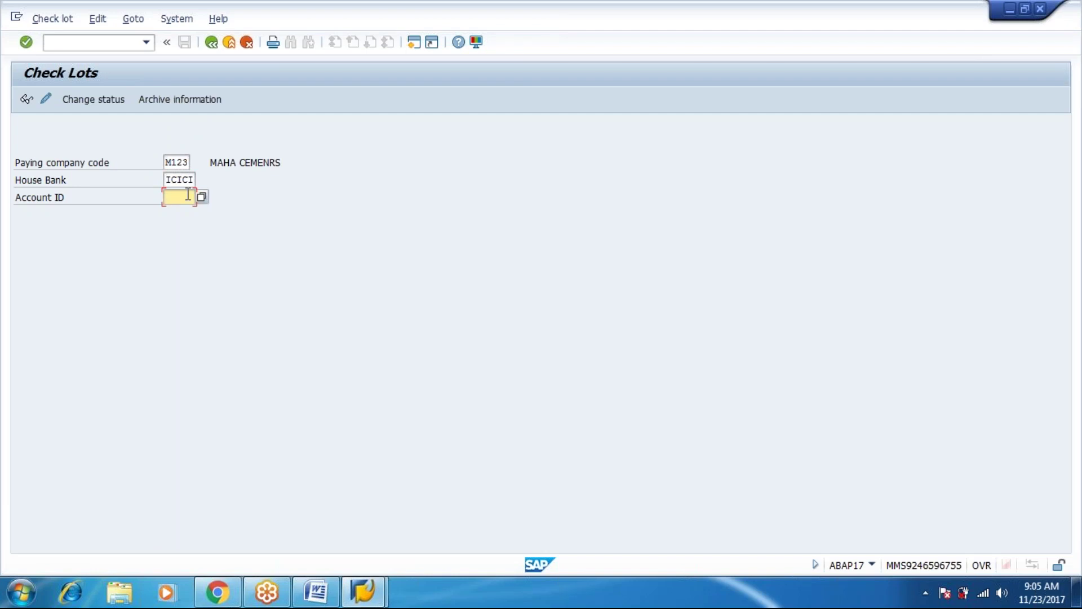
{"action": "left_click", "coordinate": [202, 196]}
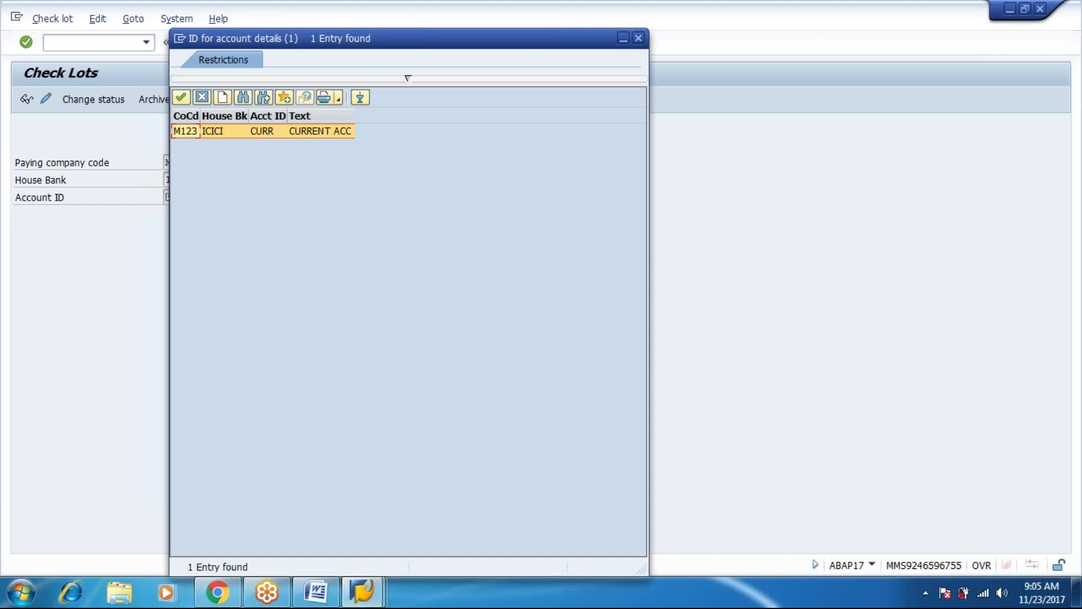
{"action": "key", "text": "Return"}
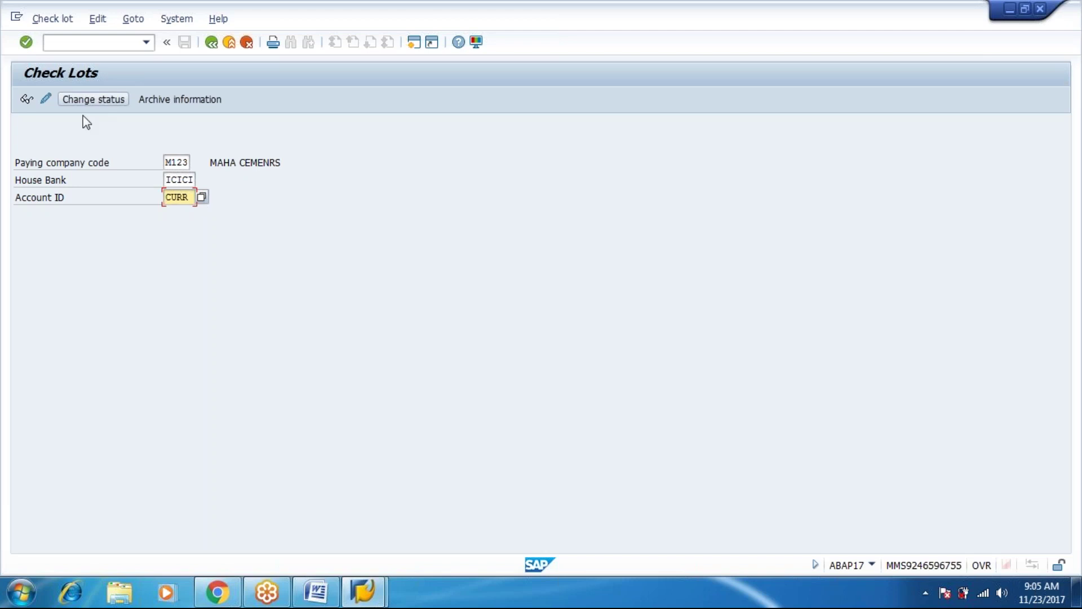
{"action": "left_click", "coordinate": [47, 101]}
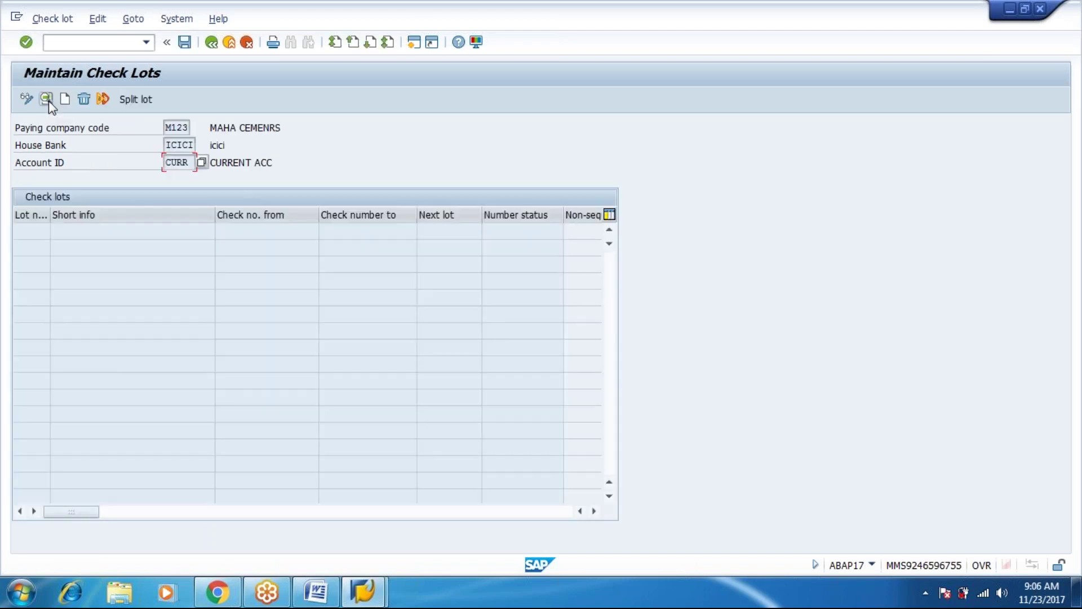
Start a new check lot to bring up a blank Create Lot dialog.
{"action": "left_click", "coordinate": [62, 103]}
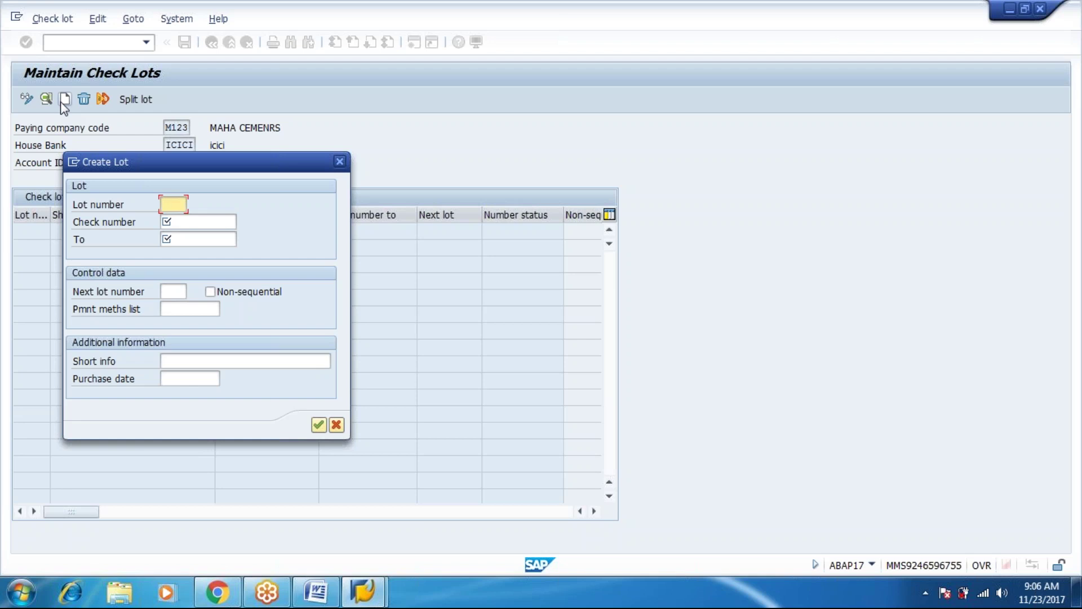
Enter lot number 9090 with check numbers 100 to 199 and tick Non-sequential.
{"action": "type", "text": "9090"}
{"action": "key", "text": "Tab"}
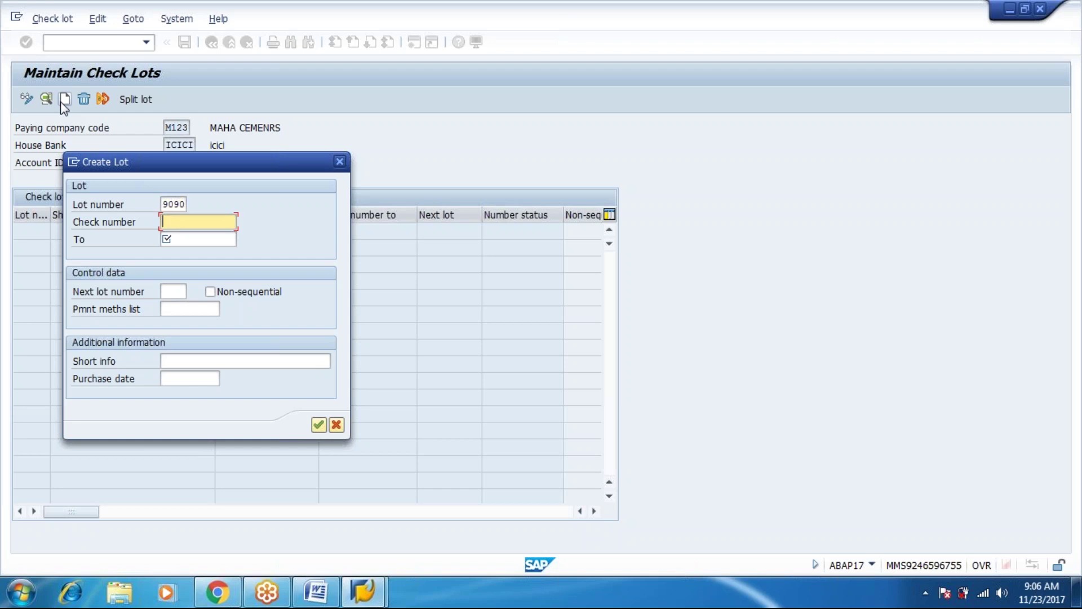
{"action": "type", "text": "100"}
{"action": "key", "text": "Tab"}
{"action": "type", "text": "199"}
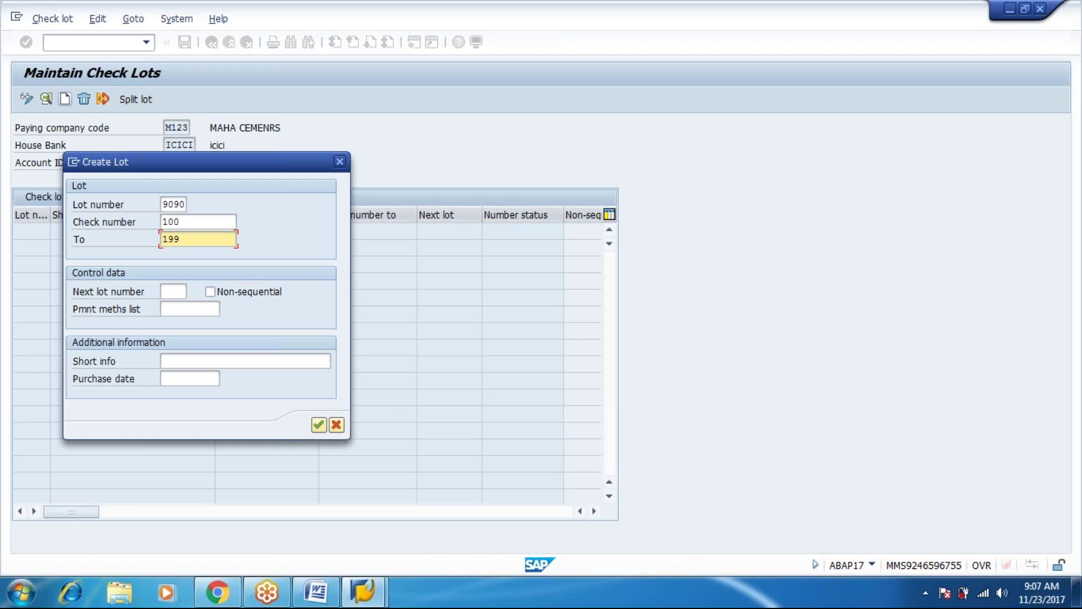
{"action": "key", "text": "Tab"}
{"action": "key", "text": "Tab"}
{"action": "key", "text": "space"}
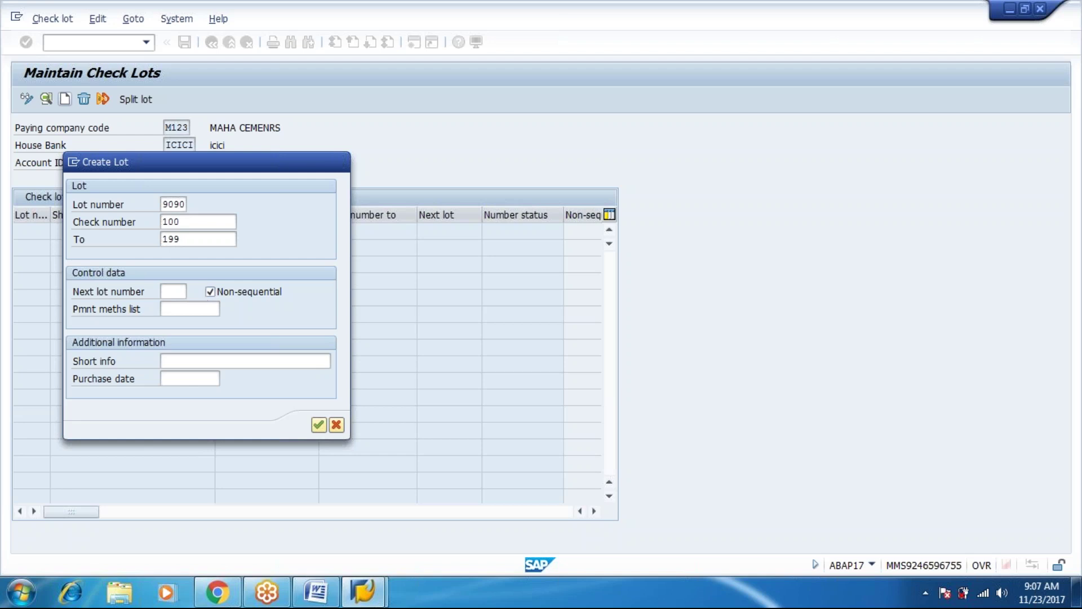
Confirm lot 9090 for checks 100–199 and save it.
{"action": "key", "text": "Return"}
{"action": "left_click", "coordinate": [182, 45]}
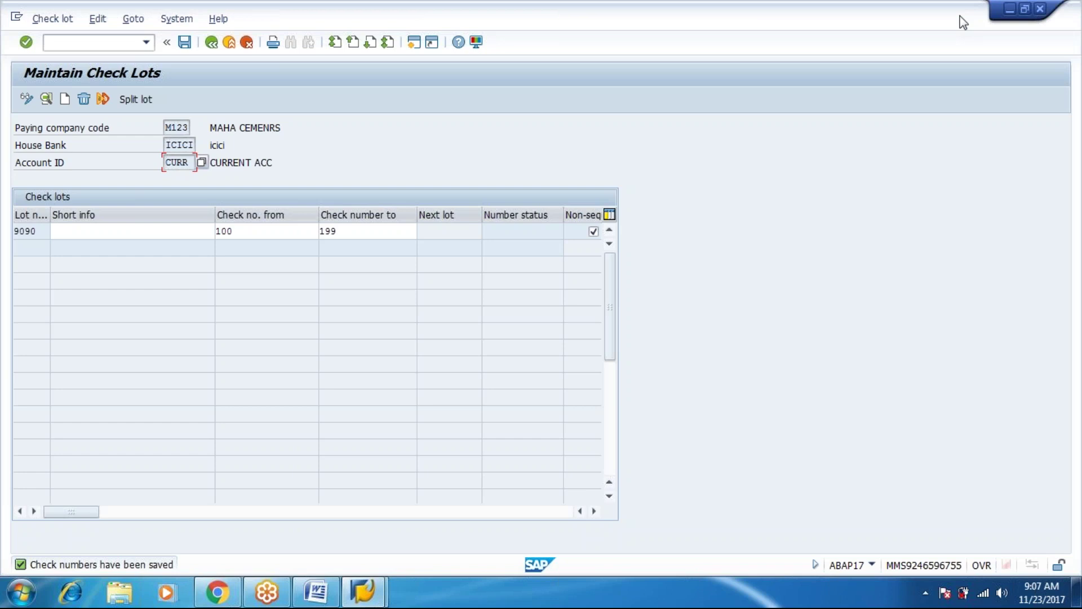
Back out of check lot maintenance with F3 twice.
{"action": "key", "text": "F3"}
{"action": "key", "text": "F3"}
{"action": "key", "text": "F3"}
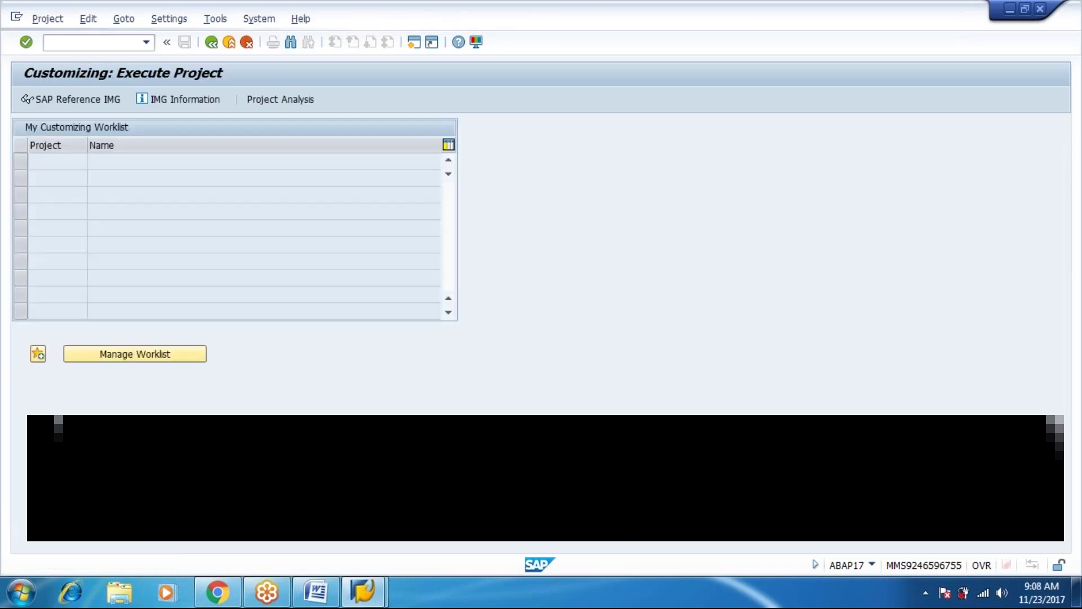
{"action": "key", "text": "F3"}
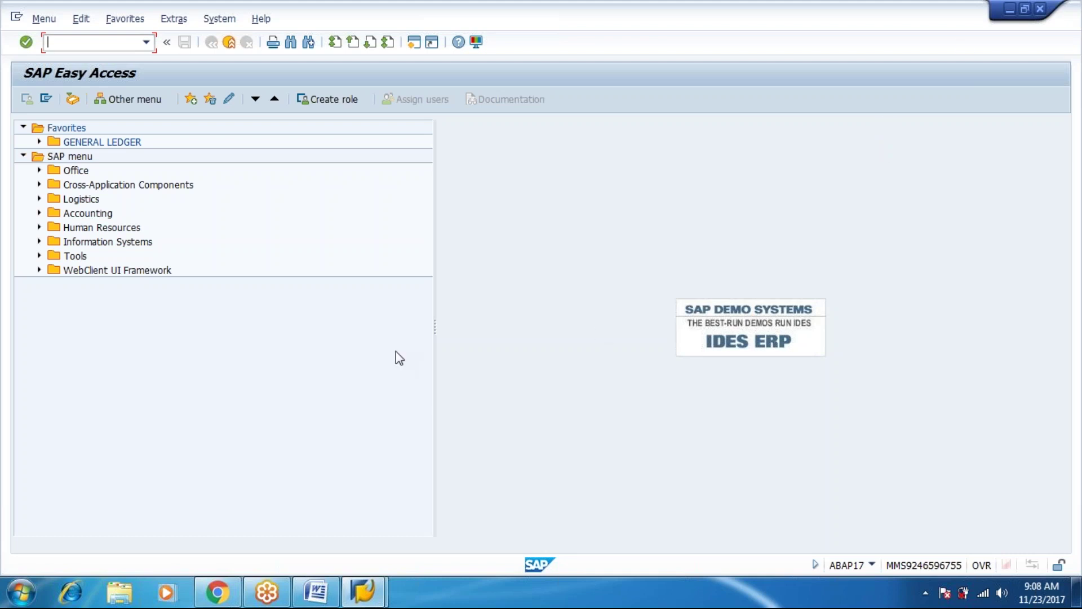
Expand Accounting > Financial Accounting > Accounts Payable in the SAP menu.
{"action": "double_click", "coordinate": [100, 218]}
{"action": "left_click", "coordinate": [122, 227]}
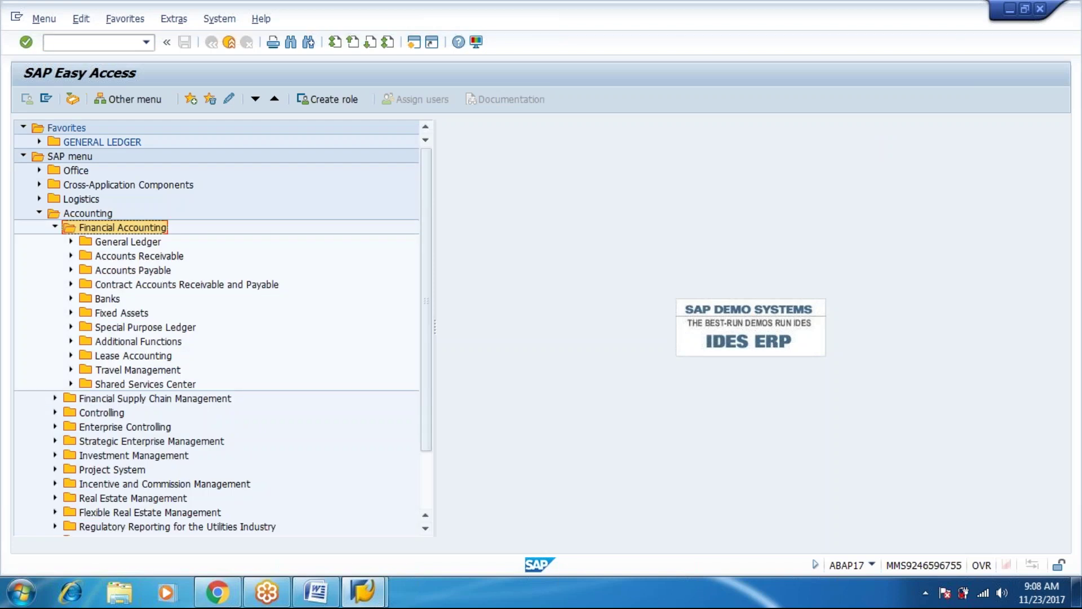
{"action": "key", "text": "Down"}
{"action": "key", "text": "Down"}
{"action": "key", "text": "Return"}
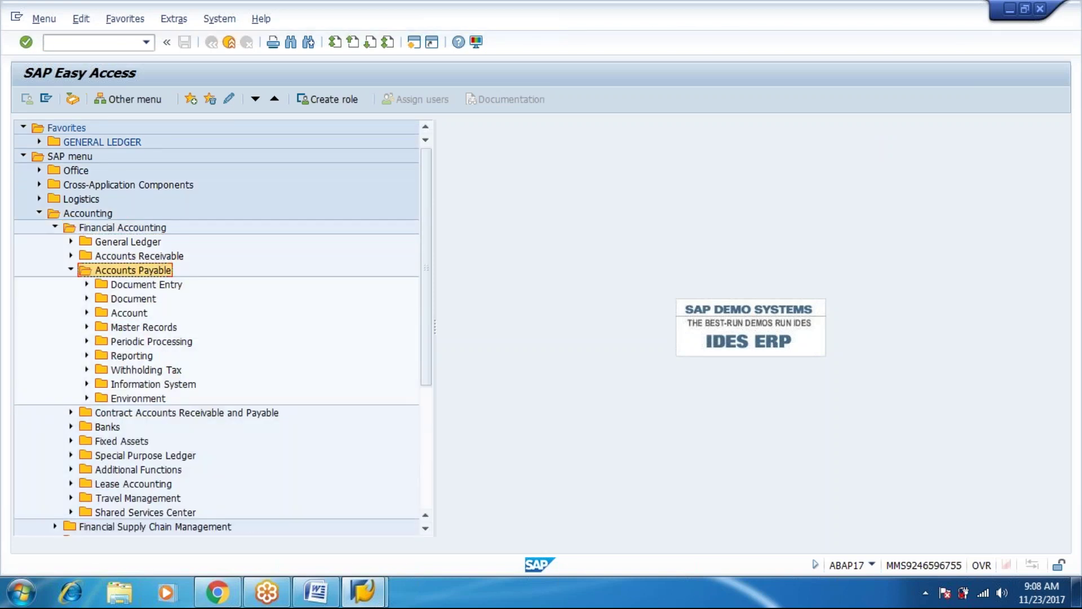
{"action": "key", "text": "Down"}
{"action": "key", "text": "Down"}
{"action": "key", "text": "Down"}
{"action": "key", "text": "Down"}
{"action": "key", "text": "Down"}
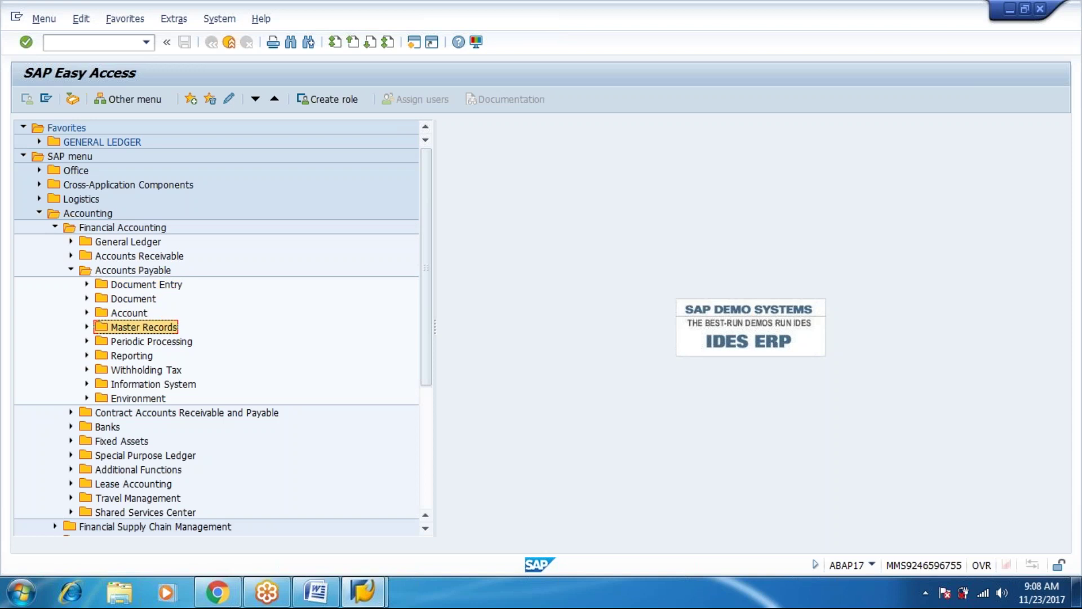
{"action": "key", "text": "Return"}
Expand Environment > Check Information down to the Create folder holding FCH5.
{"action": "key", "text": "Return"}
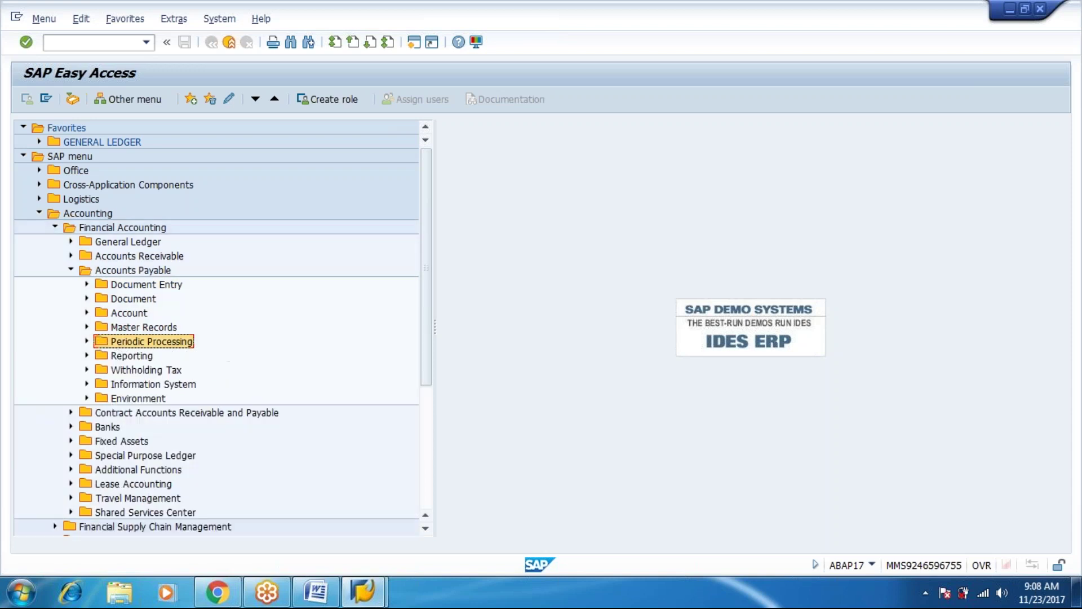
{"action": "key", "text": "Down"}
{"action": "key", "text": "Down"}
{"action": "key", "text": "Down"}
{"action": "key", "text": "Down"}
{"action": "key", "text": "Return"}
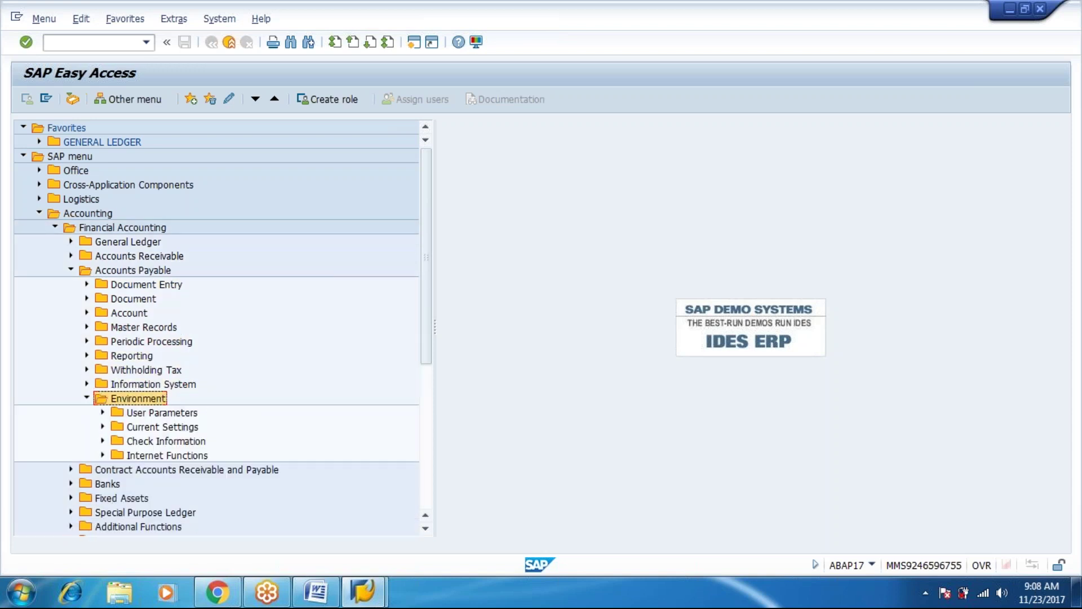
{"action": "key", "text": "Down"}
{"action": "key", "text": "Down"}
{"action": "key", "text": "Down"}
{"action": "key", "text": "Return"}
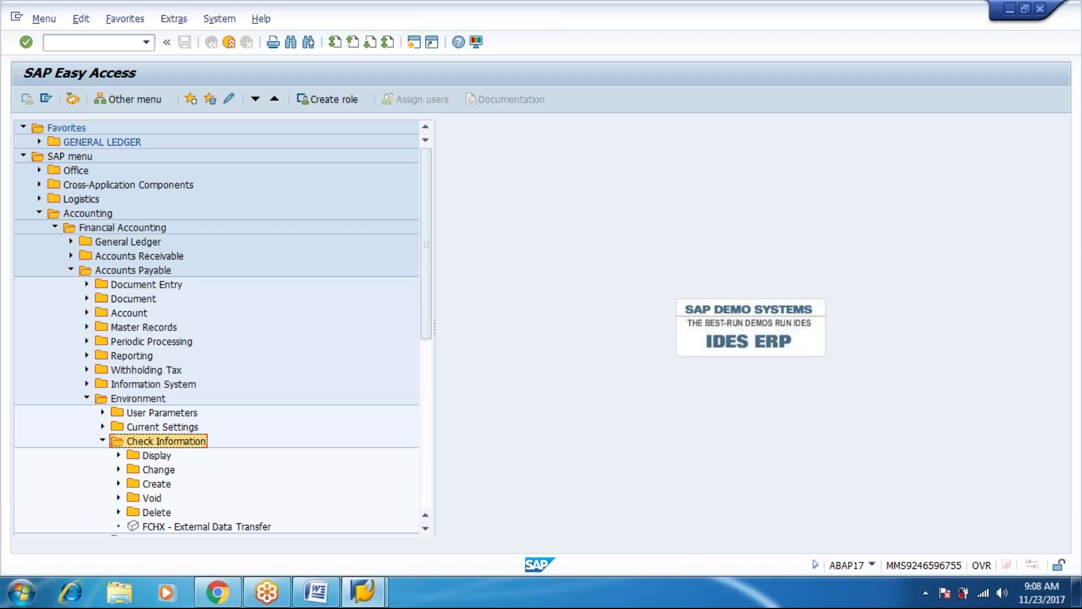
{"action": "key", "text": "Down"}
{"action": "key", "text": "Down"}
{"action": "key", "text": "Down"}
{"action": "key", "text": "Return"}
{"action": "key", "text": "Down"}
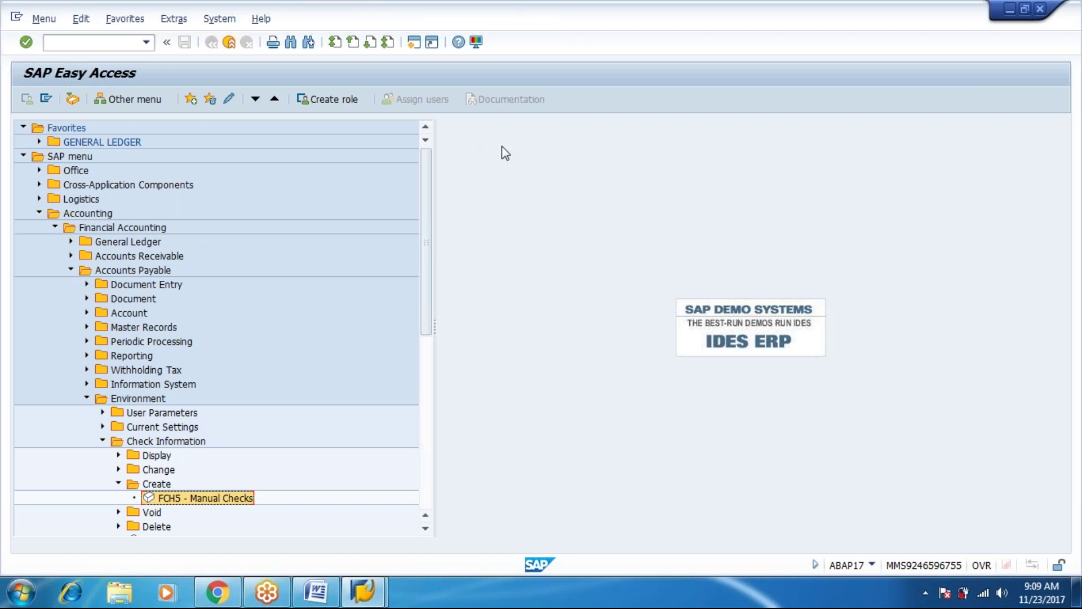
{"action": "key", "text": "Return"}
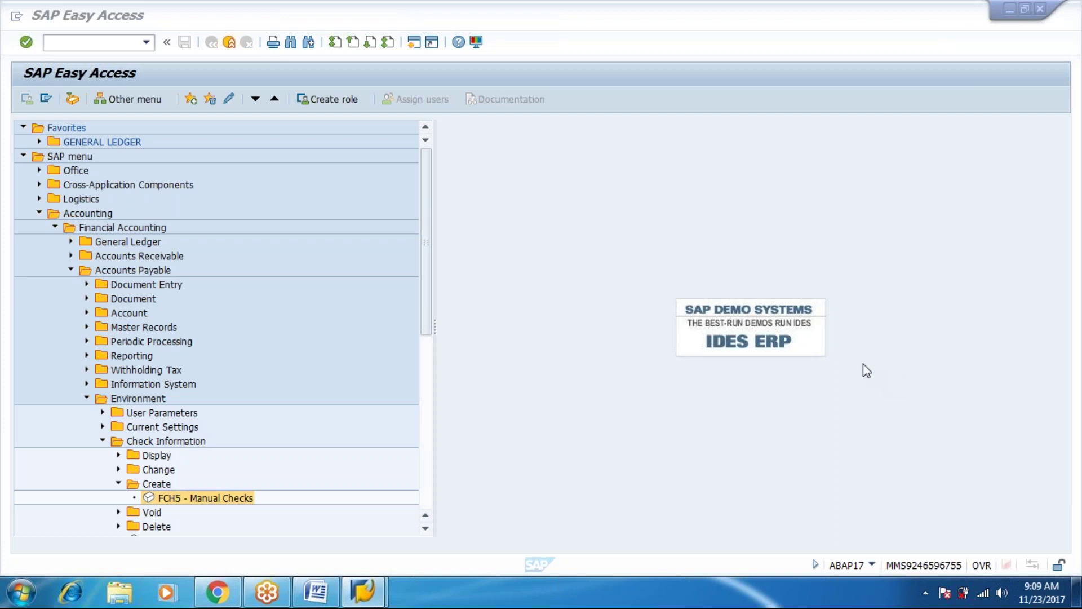
{"action": "left_click", "coordinate": [963, 9]}
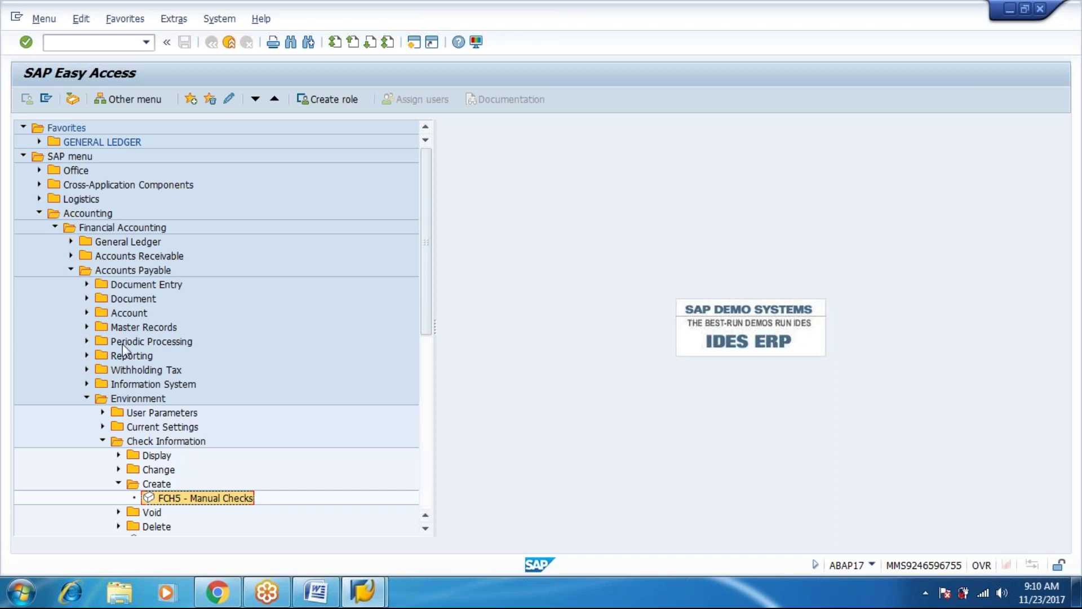
Start FBL1N and select vendor 7000000, RADHA CHEMICALS, from the vendor search.
{"action": "double_click", "coordinate": [129, 313]}
{"action": "key", "text": "Down"}
{"action": "key", "text": "Down"}
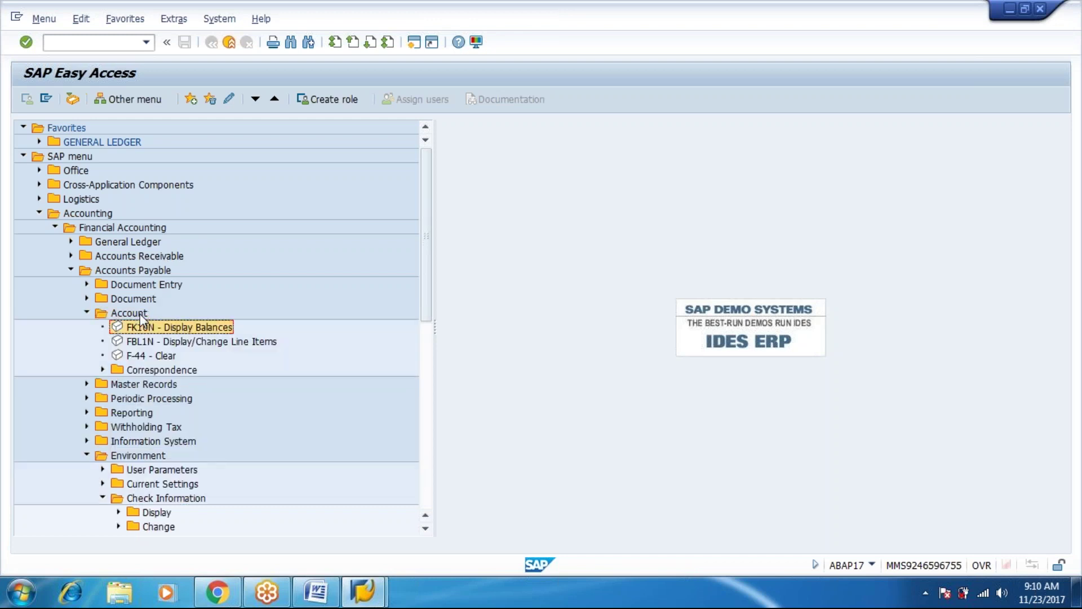
{"action": "key", "text": "Return"}
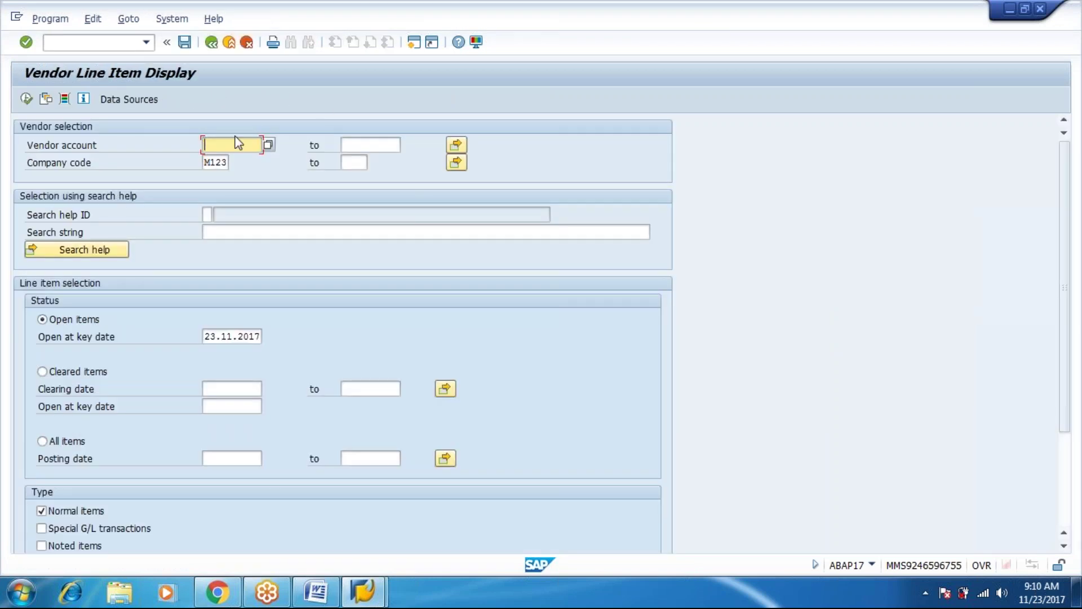
{"action": "left_click", "coordinate": [268, 144]}
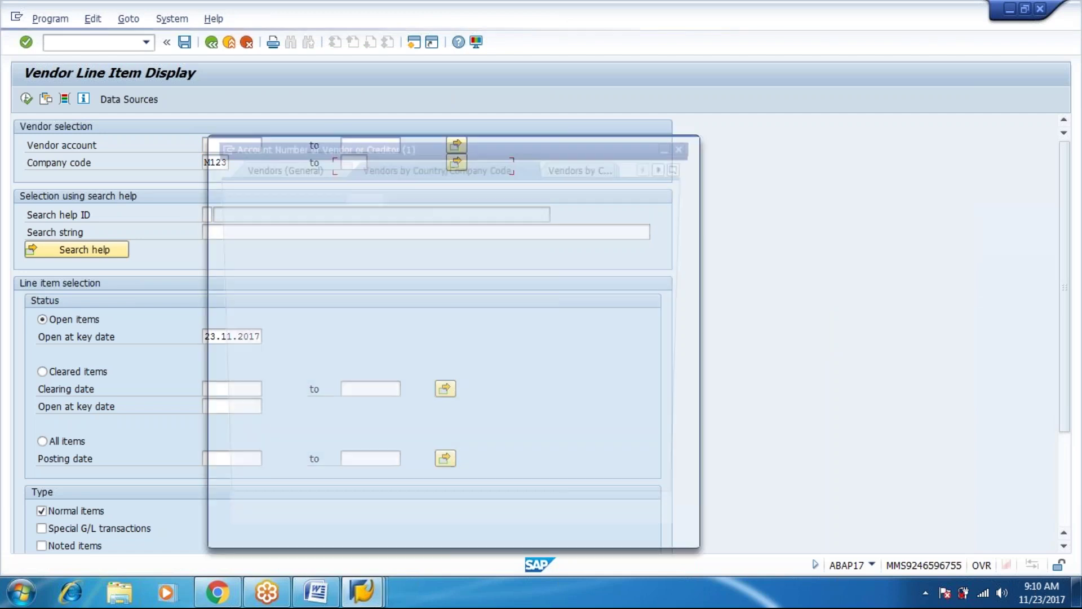
{"action": "key", "text": "Return"}
{"action": "left_click", "coordinate": [253, 156]}
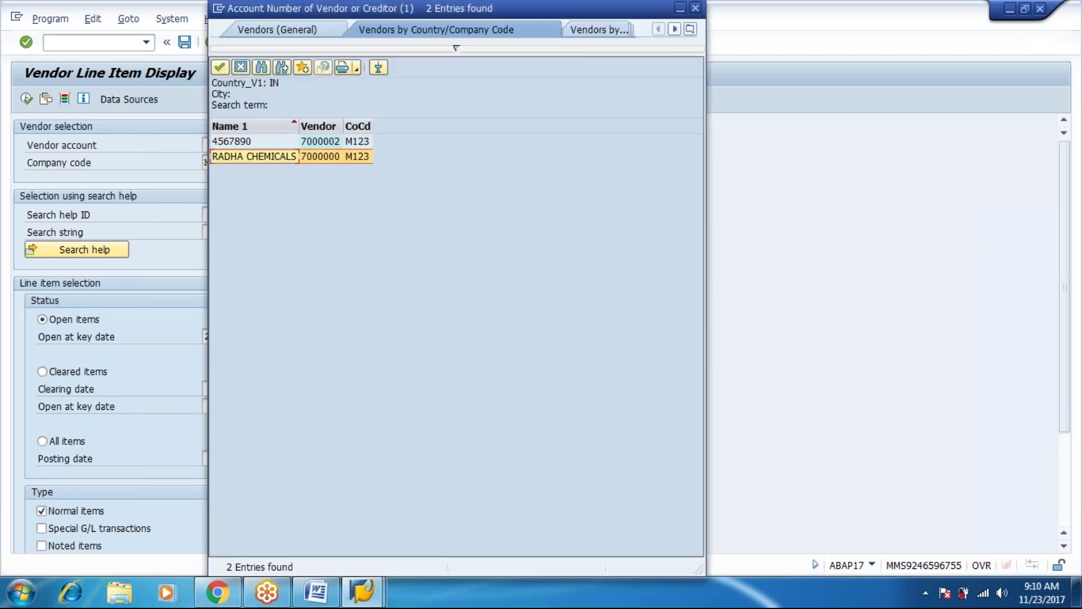
{"action": "left_click", "coordinate": [254, 156]}
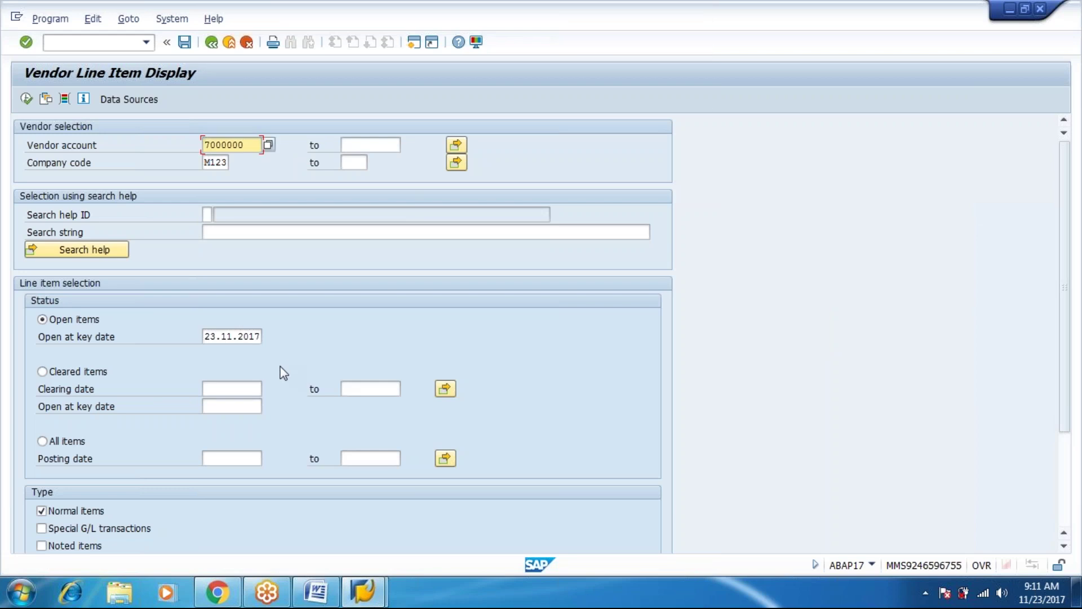
List all items for the vendor, then go back to SAP Easy Access.
{"action": "left_click", "coordinate": [68, 442]}
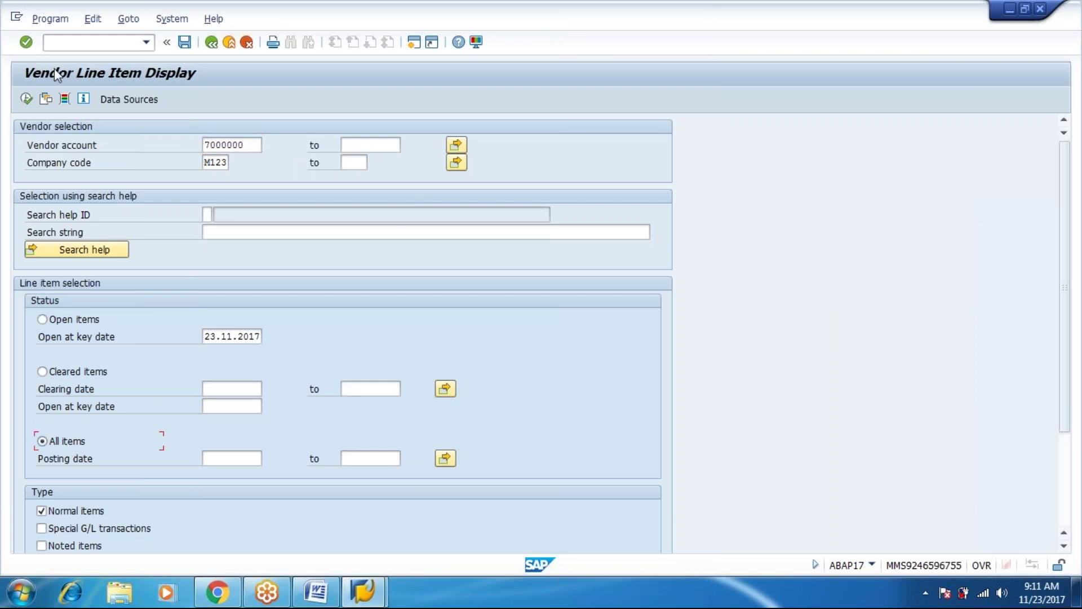
{"action": "left_click", "coordinate": [33, 100]}
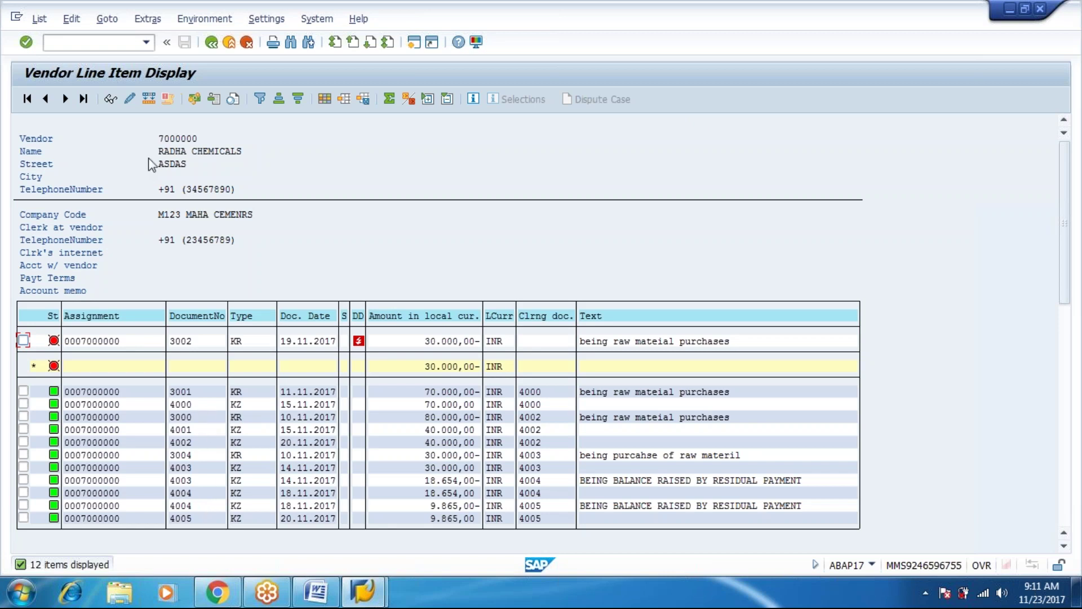
{"action": "left_click", "coordinate": [211, 42]}
{"action": "left_click", "coordinate": [211, 42]}
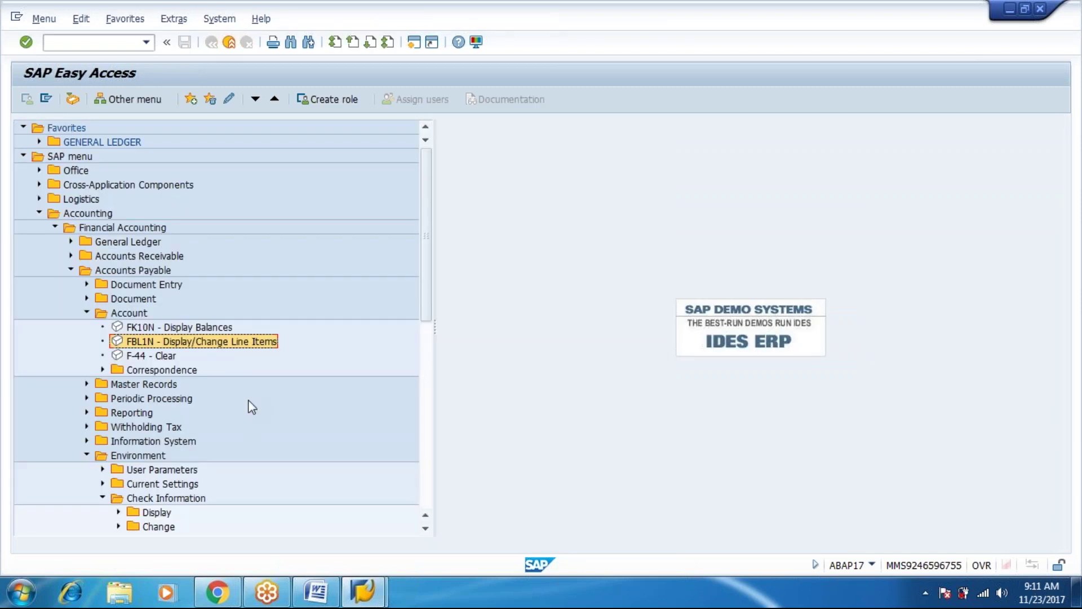
Open FCH5 Manual Checks from Check Information > Create.
{"action": "left_click", "coordinate": [205, 499]}
{"action": "key", "text": "Down"}
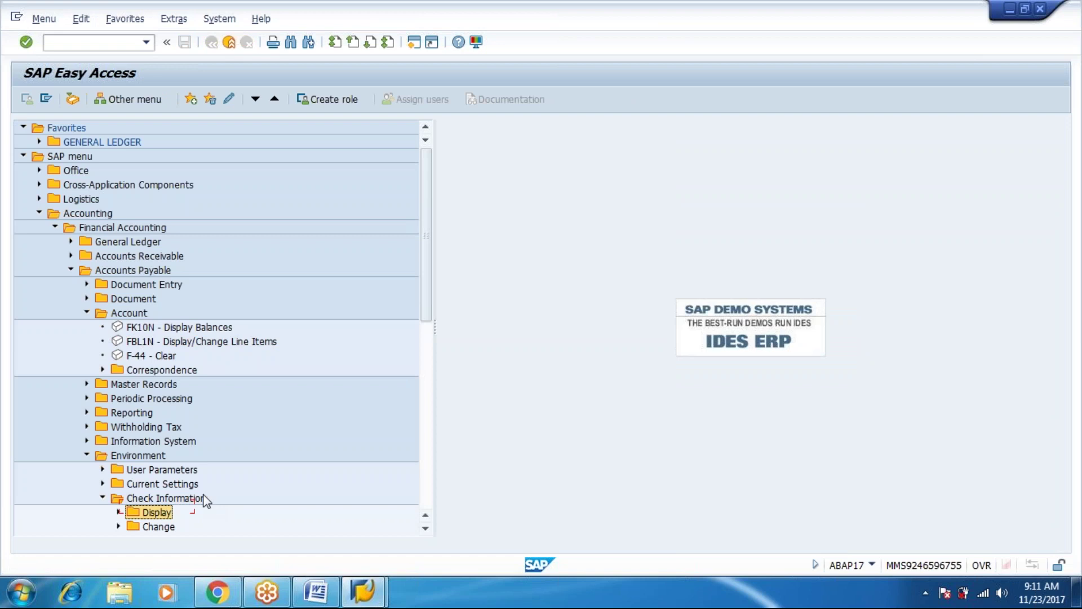
{"action": "key", "text": "Down"}
{"action": "key", "text": "Down"}
{"action": "key", "text": "Right"}
{"action": "key", "text": "Down"}
{"action": "key", "text": "Down"}
{"action": "key", "text": "Down"}
{"action": "key", "text": "Up"}
{"action": "key", "text": "Up"}
{"action": "key", "text": "Return"}
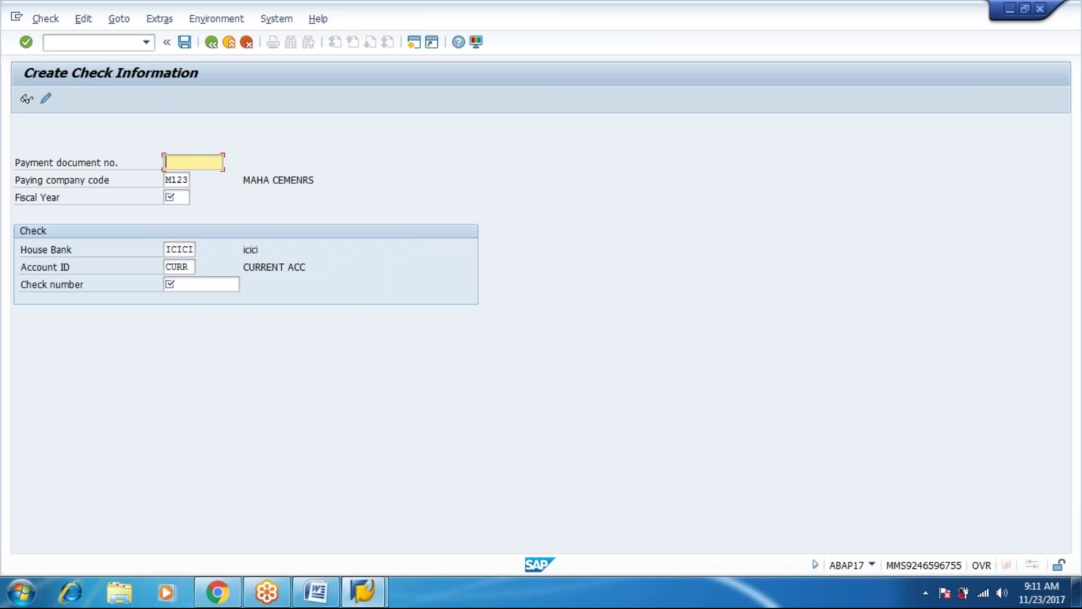
Enter payment document 4000, fiscal year 2017 and check number 150 after 700 is rejected.
{"action": "type", "text": "4000"}
{"action": "key", "text": "Tab"}
{"action": "key", "text": "Tab"}
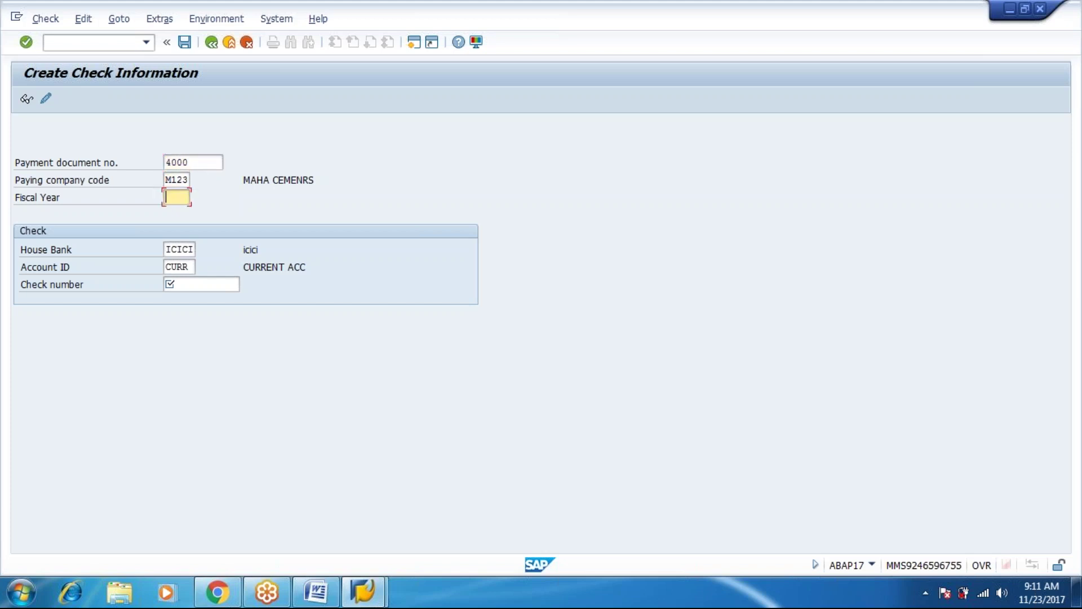
{"action": "type", "text": "2017"}
{"action": "key", "text": "Tab"}
{"action": "key", "text": "Tab"}
{"action": "key", "text": "Tab"}
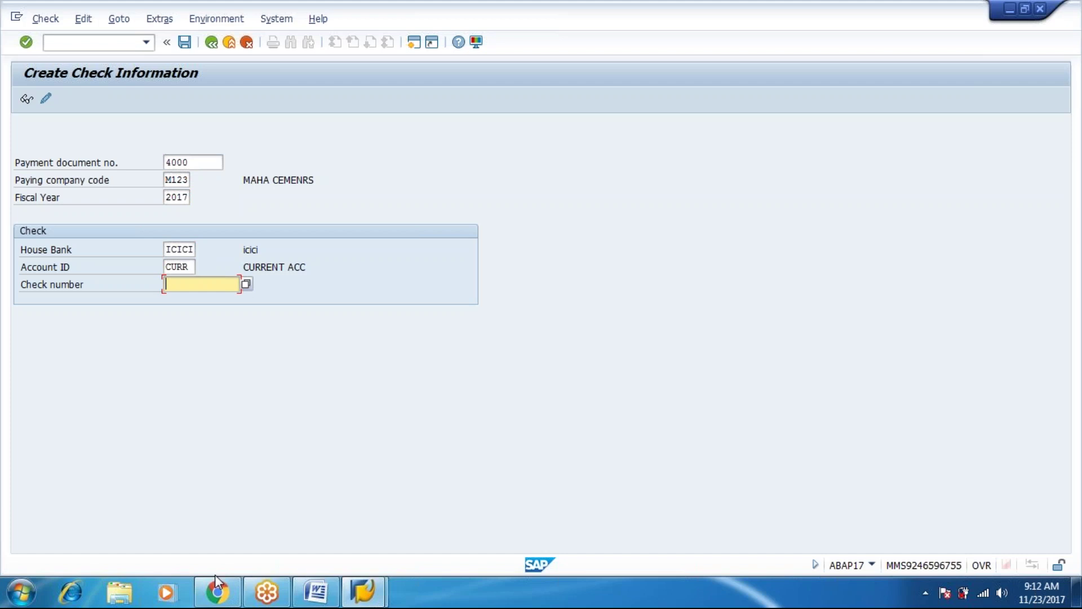
{"action": "type", "text": "700"}
{"action": "key", "text": "Return"}
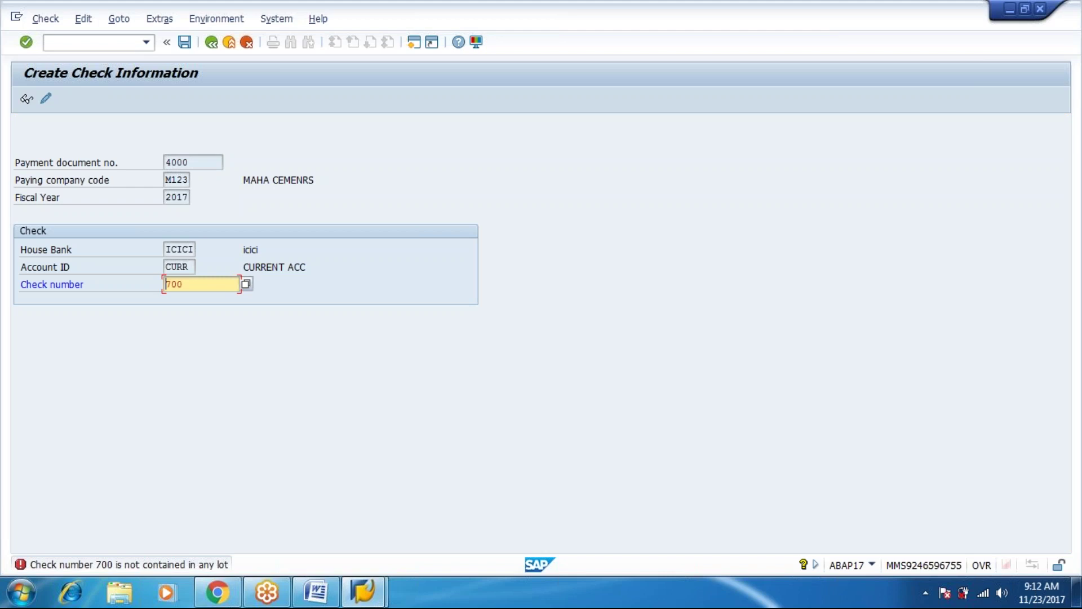
{"action": "key", "text": "Delete"}
{"action": "key", "text": "Delete"}
{"action": "key", "text": "Delete"}
{"action": "type", "text": "150"}
{"action": "key", "text": "Return"}
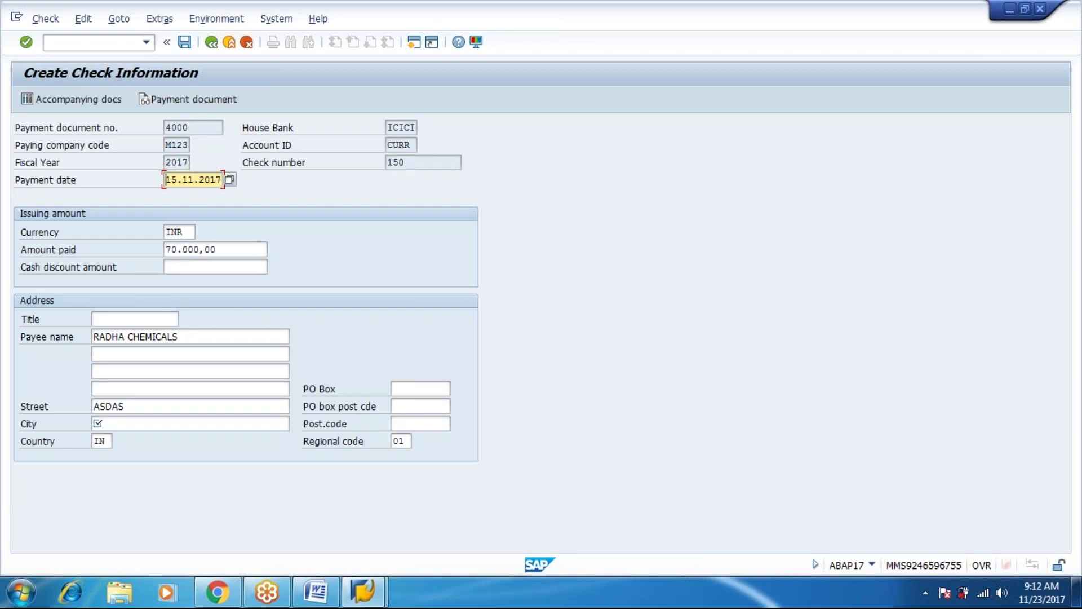
Enter city ERTYUIOP and save manual check 150.
{"action": "key", "text": "Return"}
{"action": "type", "text": "ERTYUIOP"}
{"action": "key", "text": "Return"}
{"action": "left_click", "coordinate": [184, 41]}
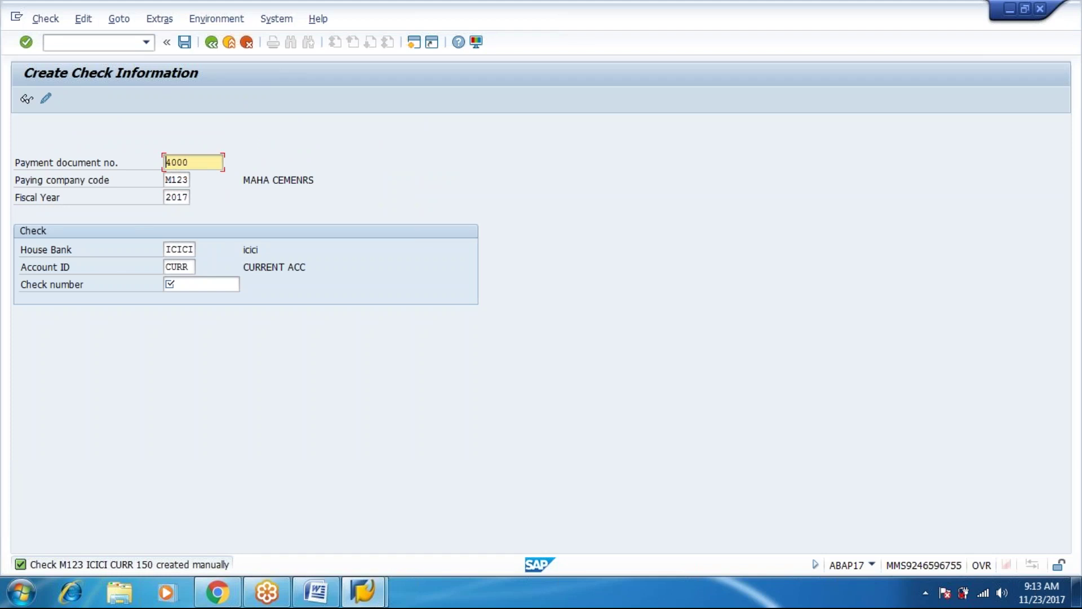
Change the payment document to 4001, enter check 111 with city ASR, and save.
{"action": "key", "text": "Right"}
{"action": "key", "text": "Right"}
{"action": "type", "text": "01"}
{"action": "key", "text": "Tab"}
{"action": "key", "text": "Tab"}
{"action": "key", "text": "Tab"}
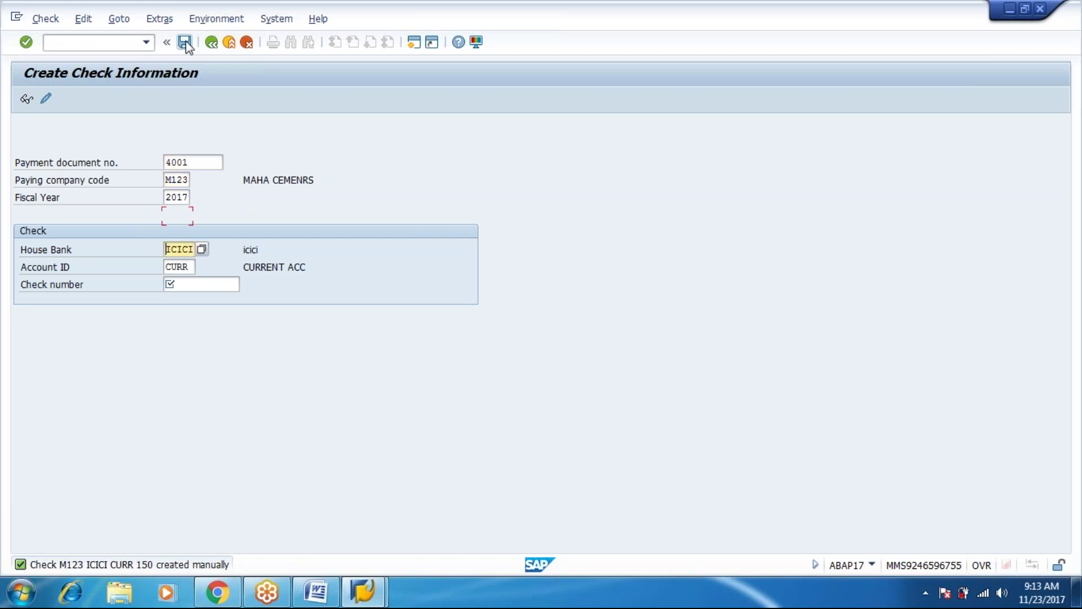
{"action": "type", "text": "111"}
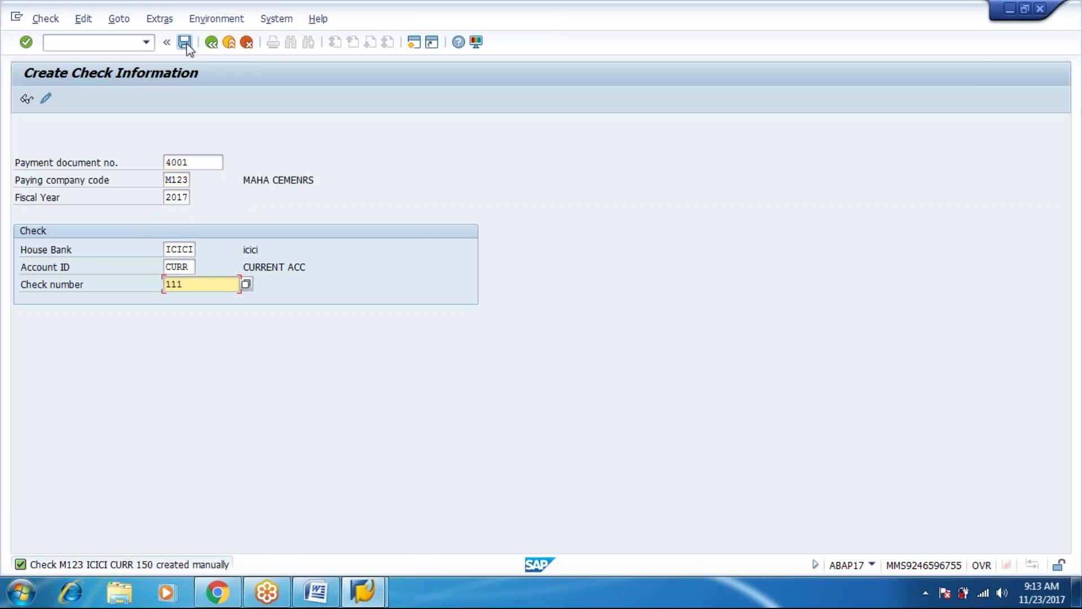
{"action": "left_click", "coordinate": [187, 43]}
{"action": "left_click", "coordinate": [185, 44]}
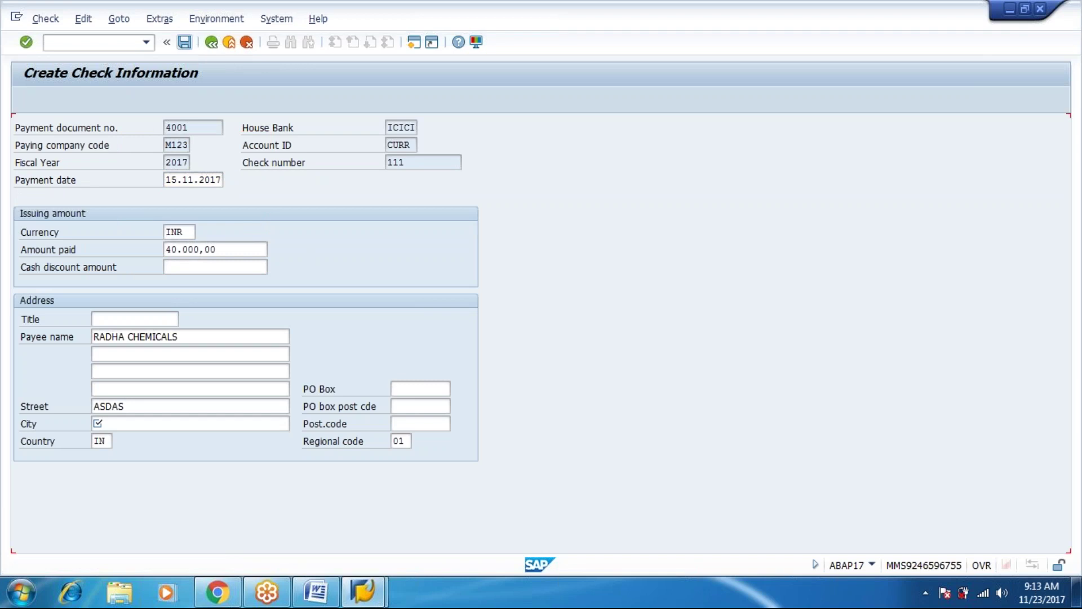
{"action": "type", "text": "ASR"}
{"action": "left_click", "coordinate": [185, 44]}
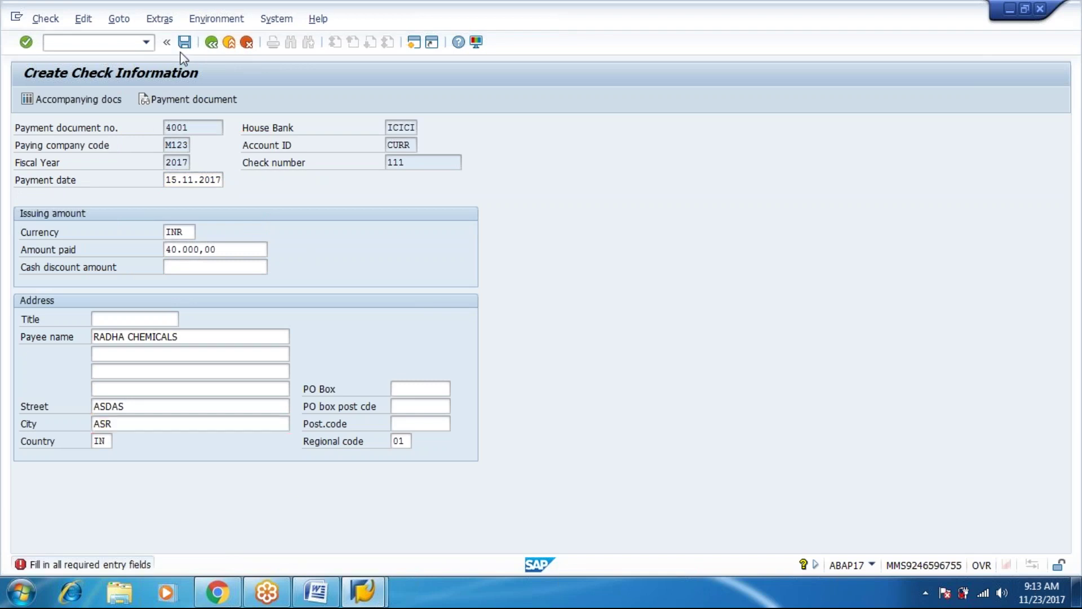
{"action": "key", "text": "Return"}
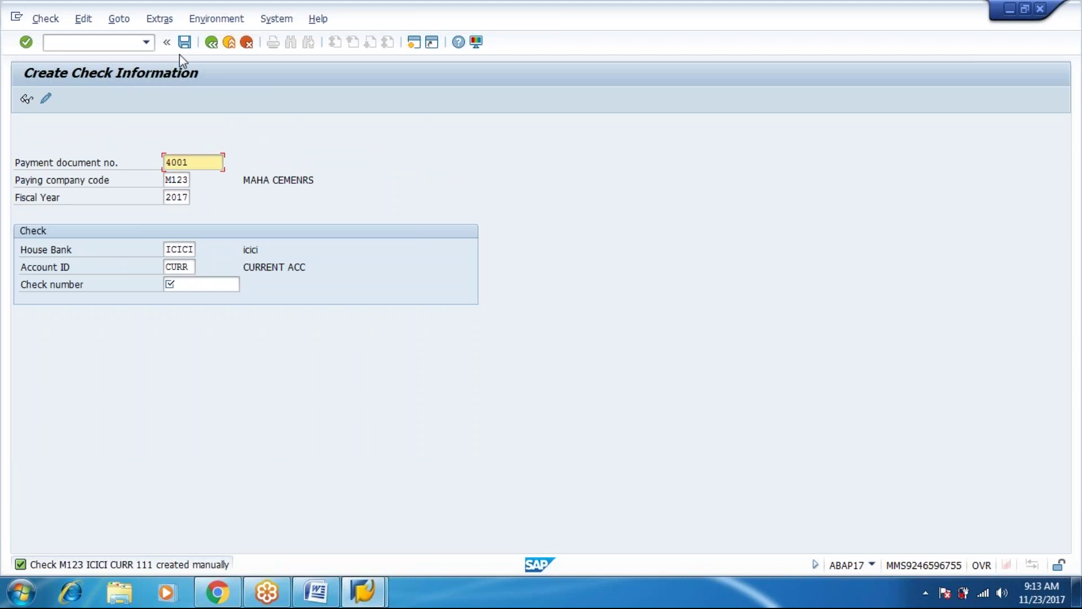
Switch the payment document to 4002 and enter check number 123 to open its details.
{"action": "key", "text": "BackSpace"}
{"action": "type", "text": "2"}
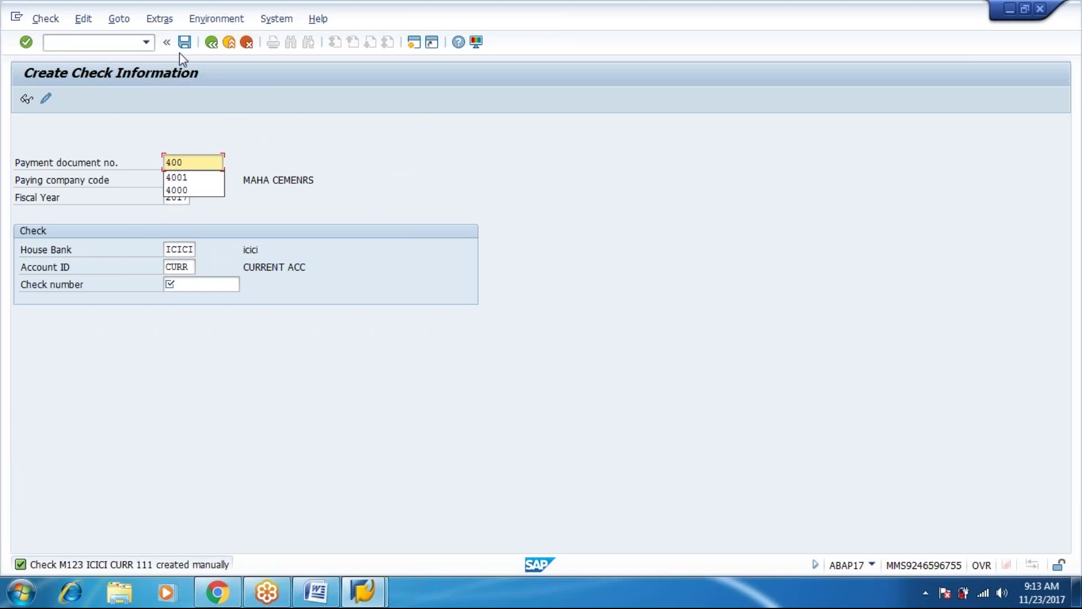
{"action": "key", "text": "Return"}
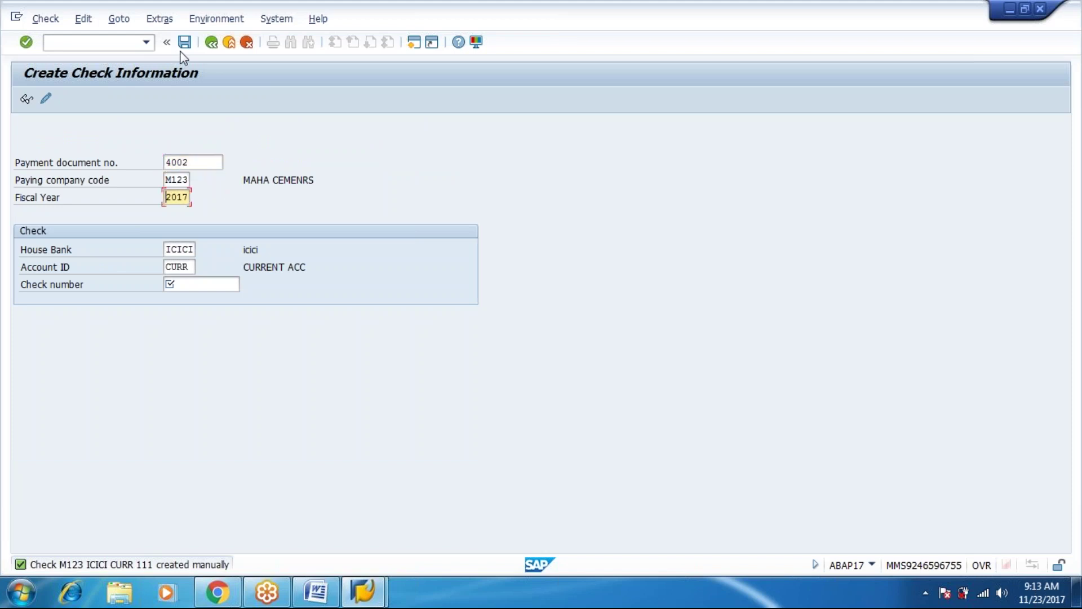
{"action": "key", "text": "Tab"}
{"action": "key", "text": "Tab"}
{"action": "key", "text": "Tab"}
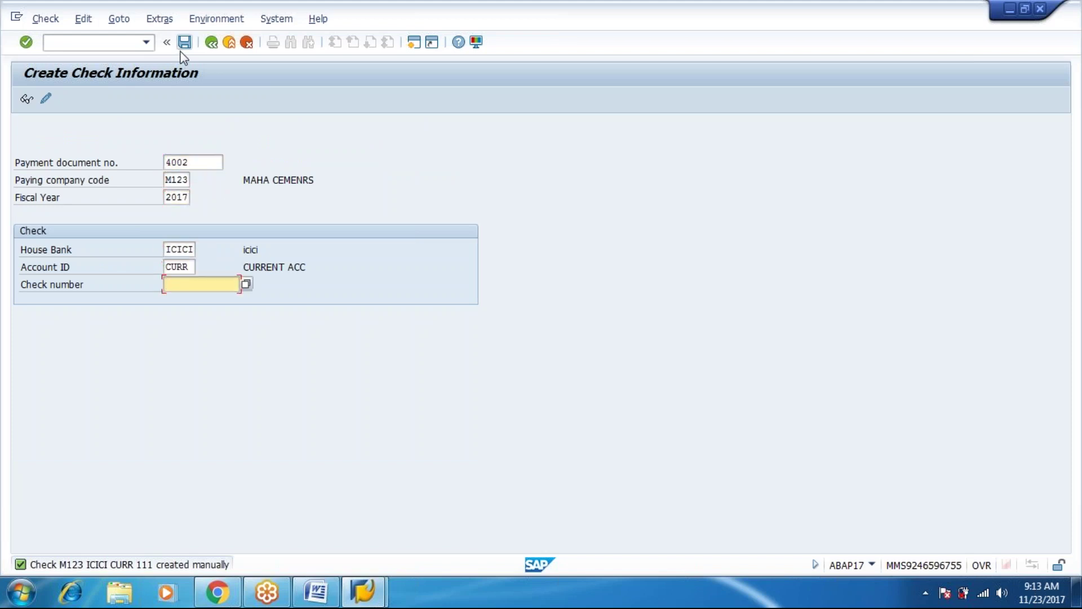
{"action": "type", "text": "123"}
{"action": "key", "text": "Return"}
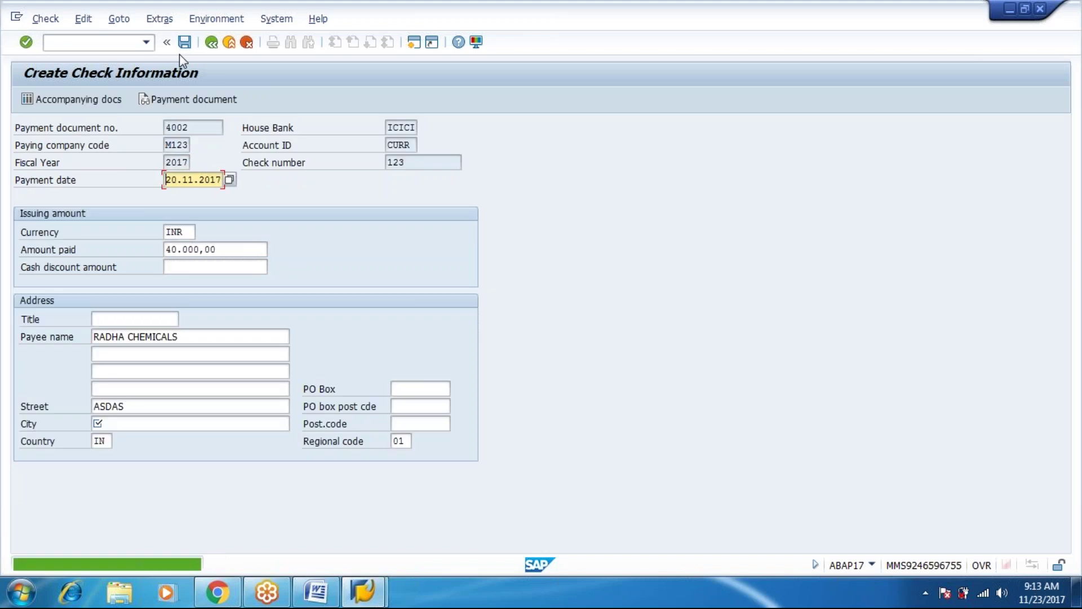
Save check 123 with city SDRF, then leave check creation.
{"action": "left_click", "coordinate": [184, 42]}
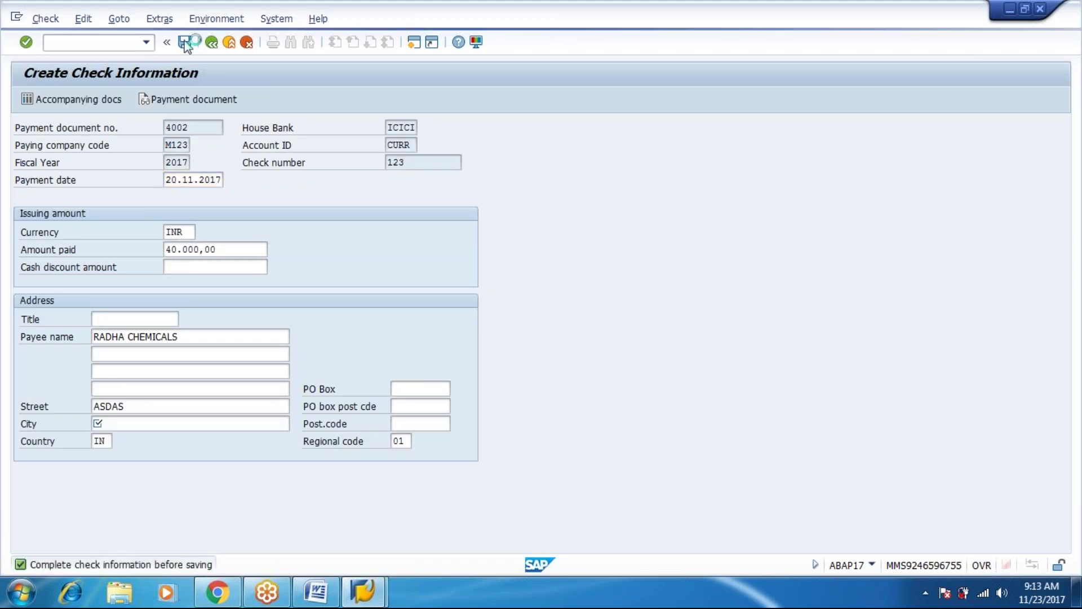
{"action": "type", "text": "SDRF"}
{"action": "key", "text": "Return"}
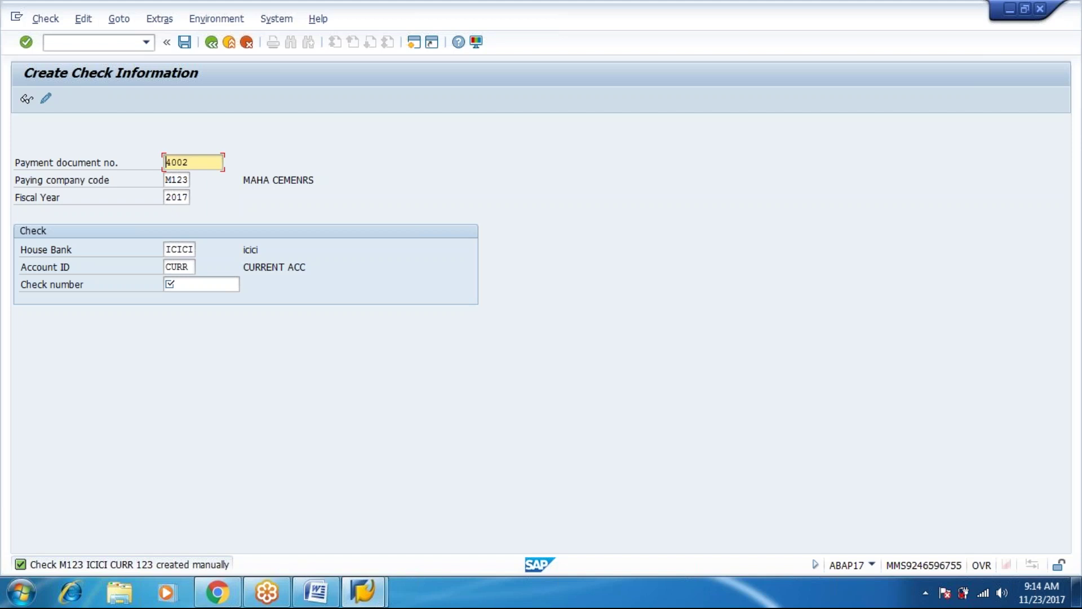
{"action": "left_click", "coordinate": [229, 44]}
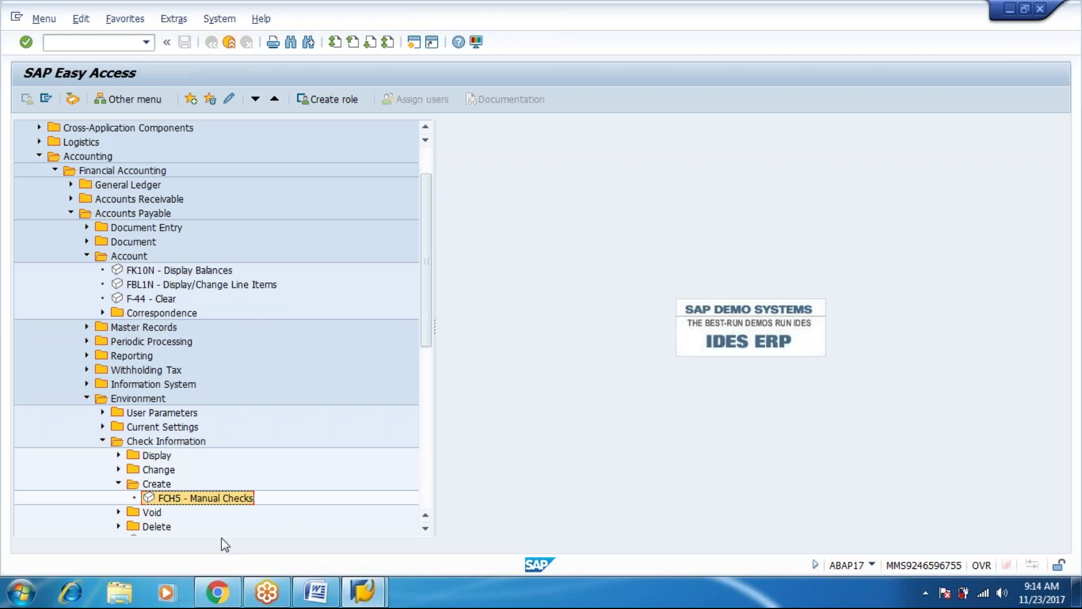
Start FCHN - Check Register from Check Information > Display in the Easy Access tree.
{"action": "key", "text": "Up"}
{"action": "key", "text": "Up"}
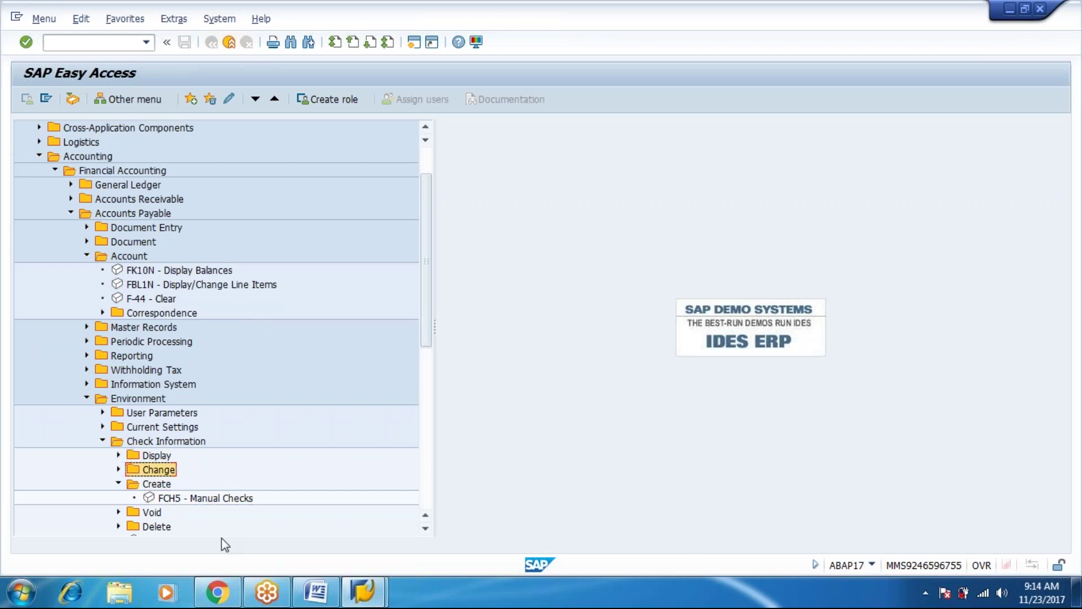
{"action": "key", "text": "Up"}
{"action": "key", "text": "Right"}
{"action": "key", "text": "Down"}
{"action": "key", "text": "Down"}
{"action": "key", "text": "Down"}
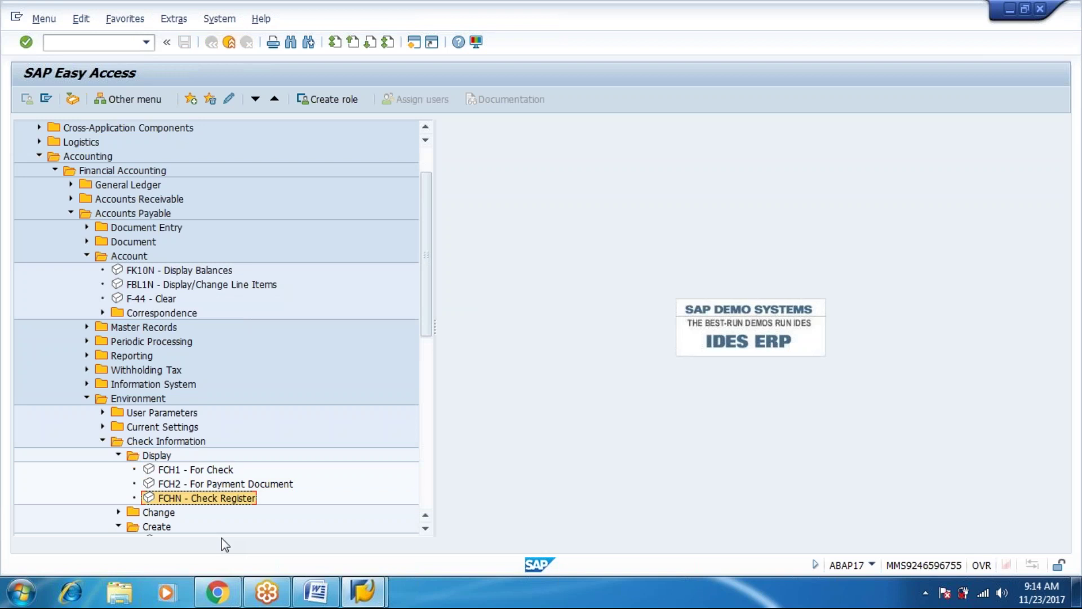
{"action": "key", "text": "Return"}
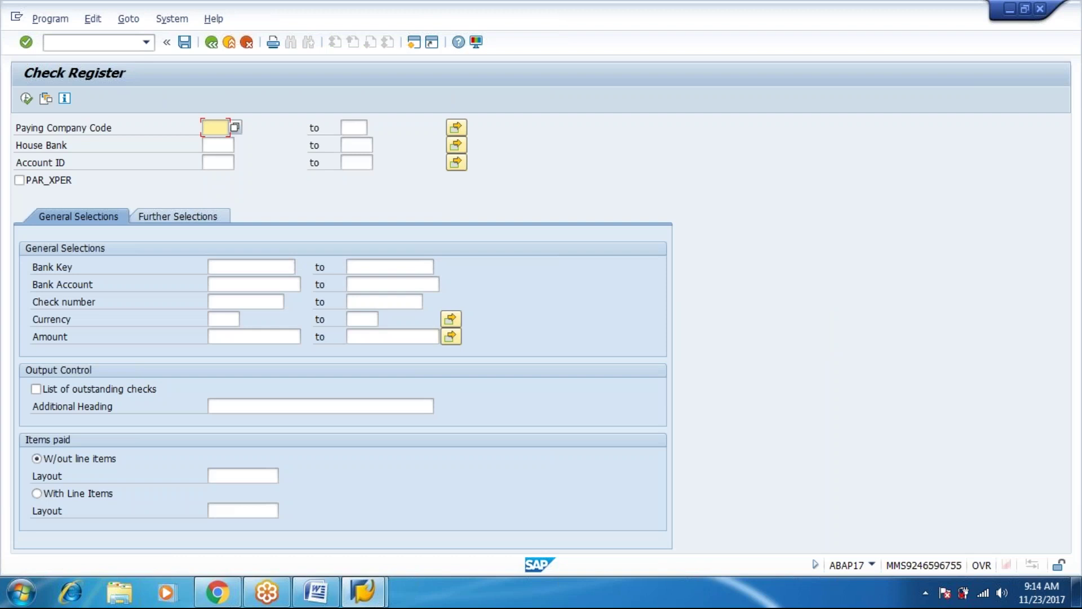
Run the Check Register for company code M123, house bank ICICI and account CURR.
{"action": "type", "text": "M123"}
{"action": "key", "text": "Tab"}
{"action": "key", "text": "Tab"}
{"action": "key", "text": "Tab"}
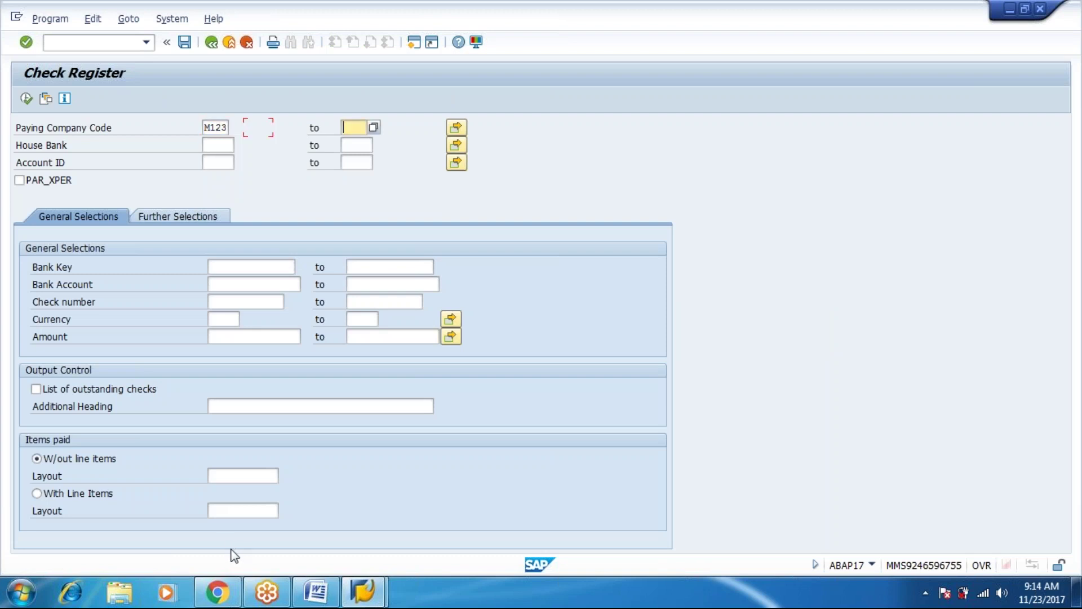
{"action": "type", "text": "ICICI"}
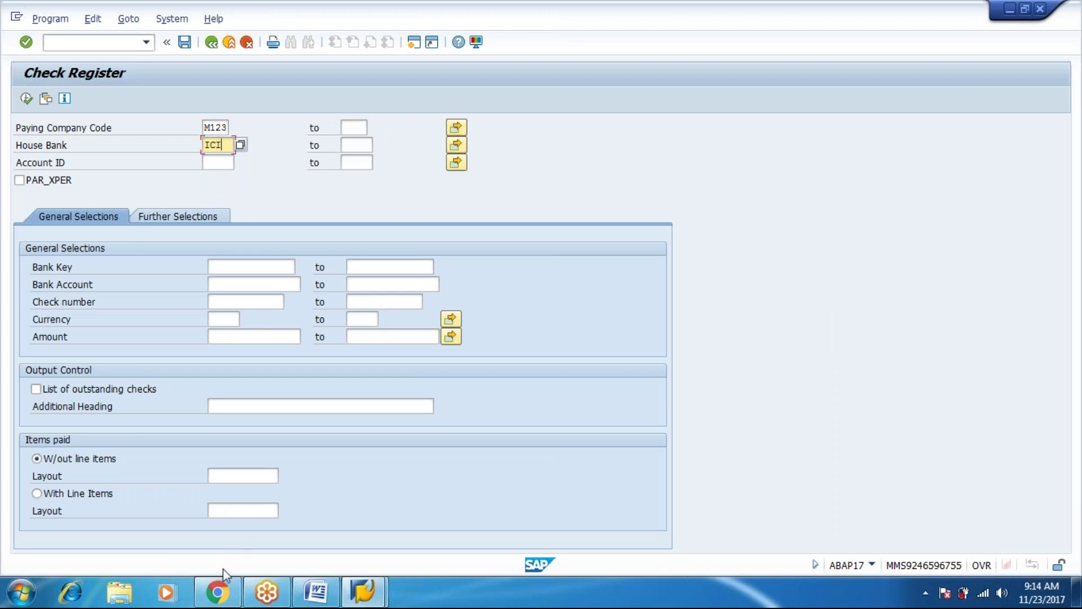
{"action": "key", "text": "Tab"}
{"action": "key", "text": "Tab"}
{"action": "key", "text": "Tab"}
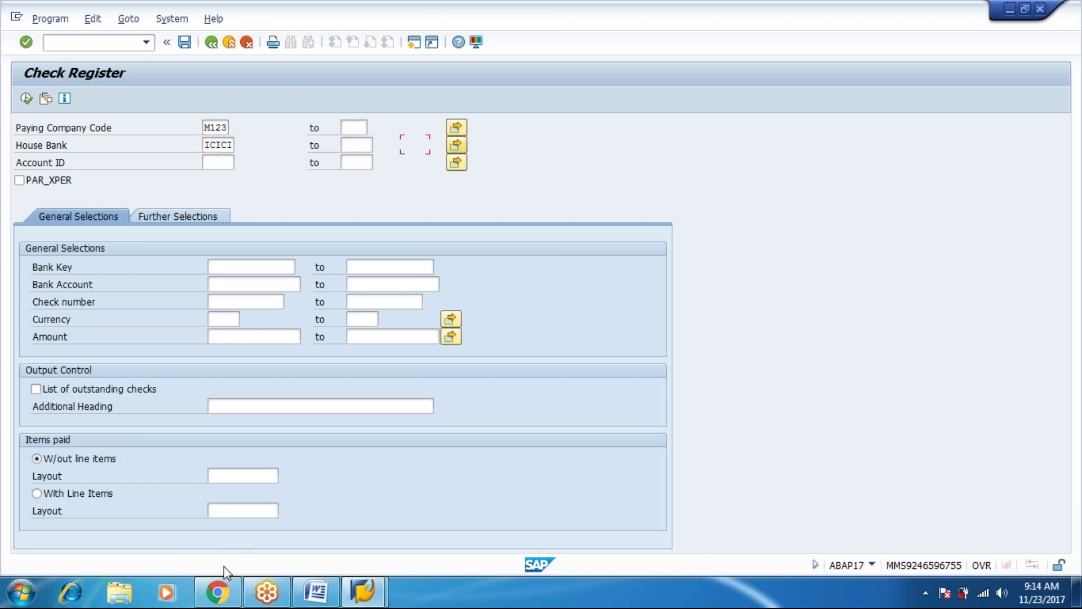
{"action": "type", "text": "CURR"}
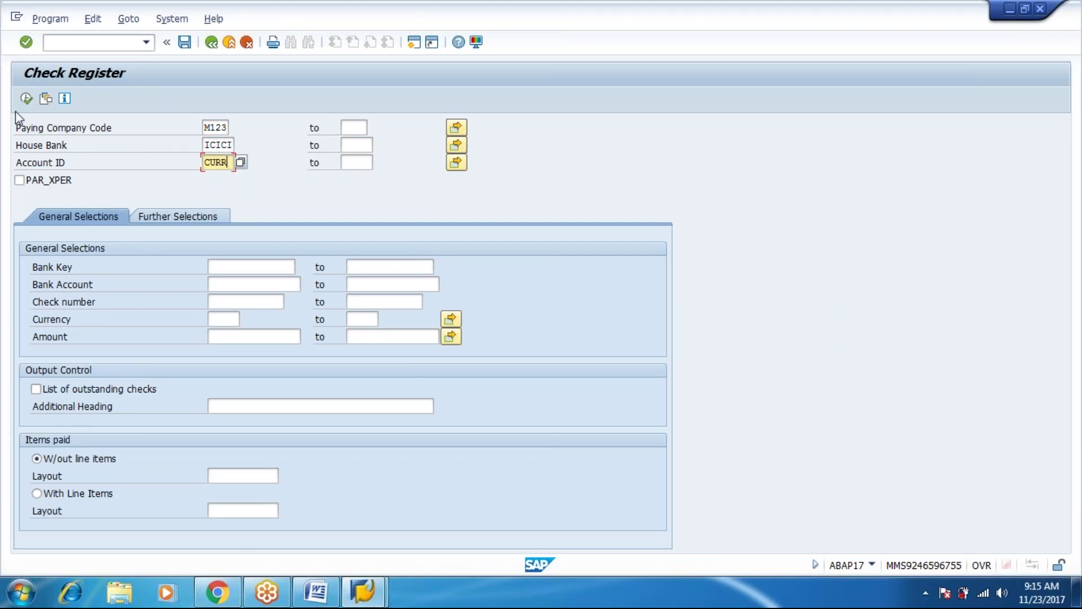
{"action": "left_click", "coordinate": [27, 98]}
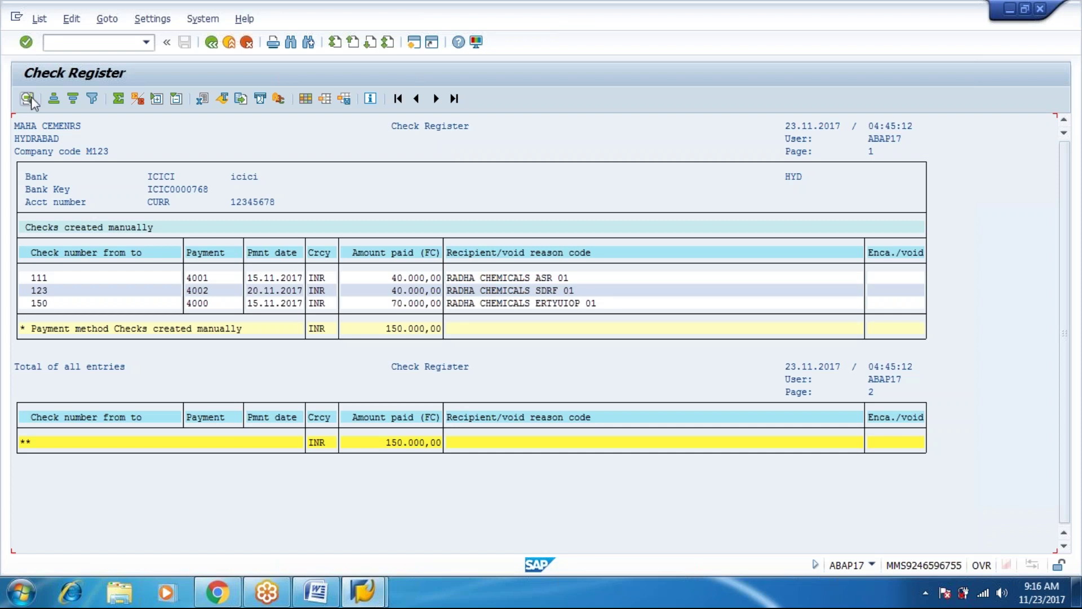
Return to the main menu and start FCH6 - Additional Info/Cash under Check Information > Change.
{"action": "left_click", "coordinate": [211, 43]}
{"action": "left_click", "coordinate": [212, 43]}
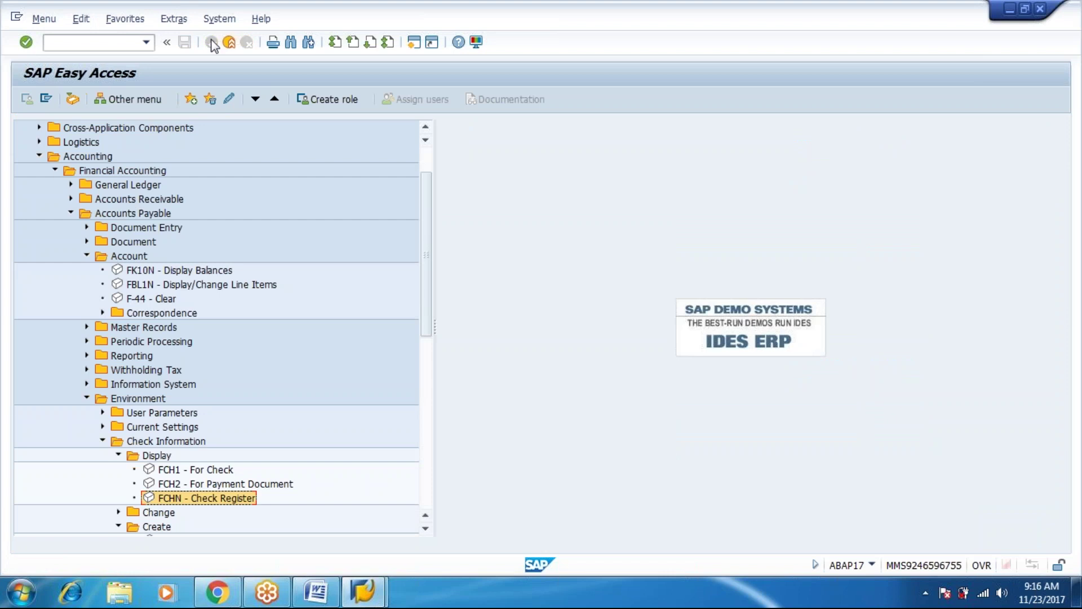
{"action": "key", "text": "Up"}
{"action": "key", "text": "Up"}
{"action": "key", "text": "Up"}
{"action": "key", "text": "Left"}
{"action": "key", "text": "Down"}
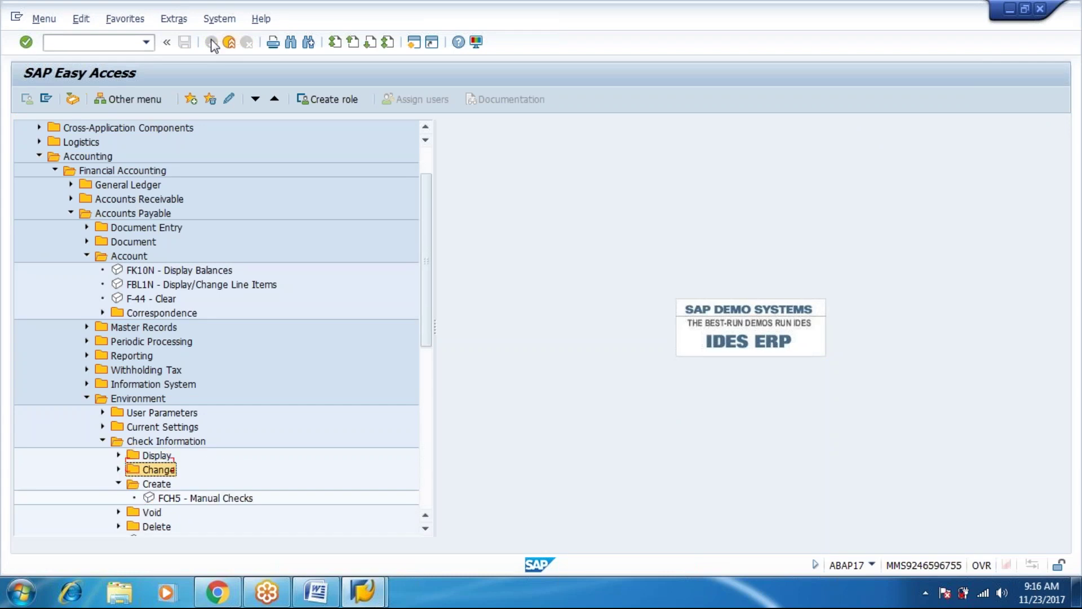
{"action": "key", "text": "Right"}
{"action": "key", "text": "Down"}
{"action": "key", "text": "Down"}
{"action": "key", "text": "Down"}
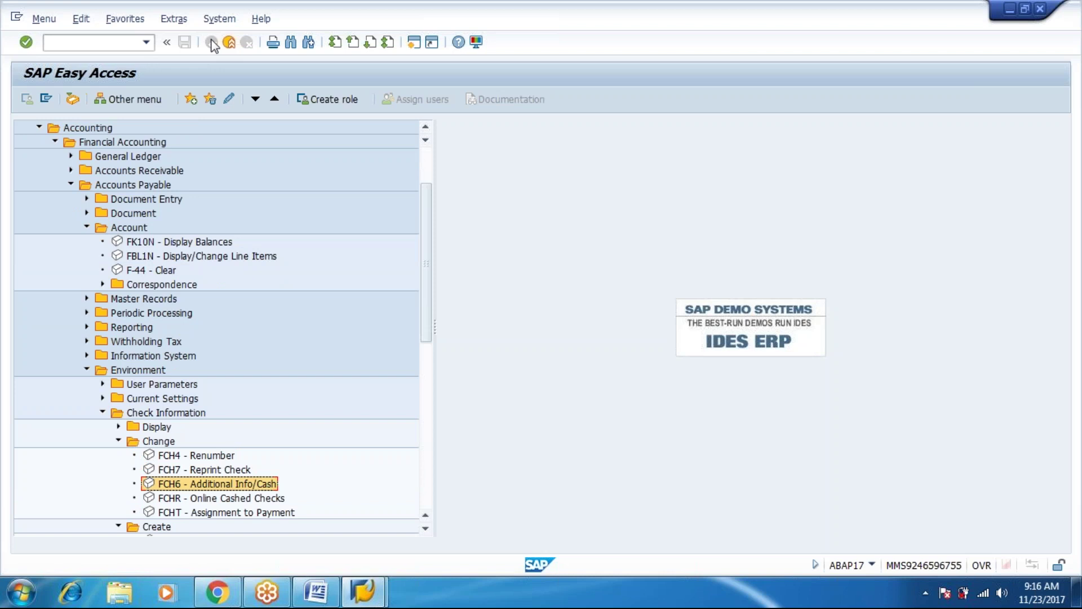
{"action": "key", "text": "Return"}
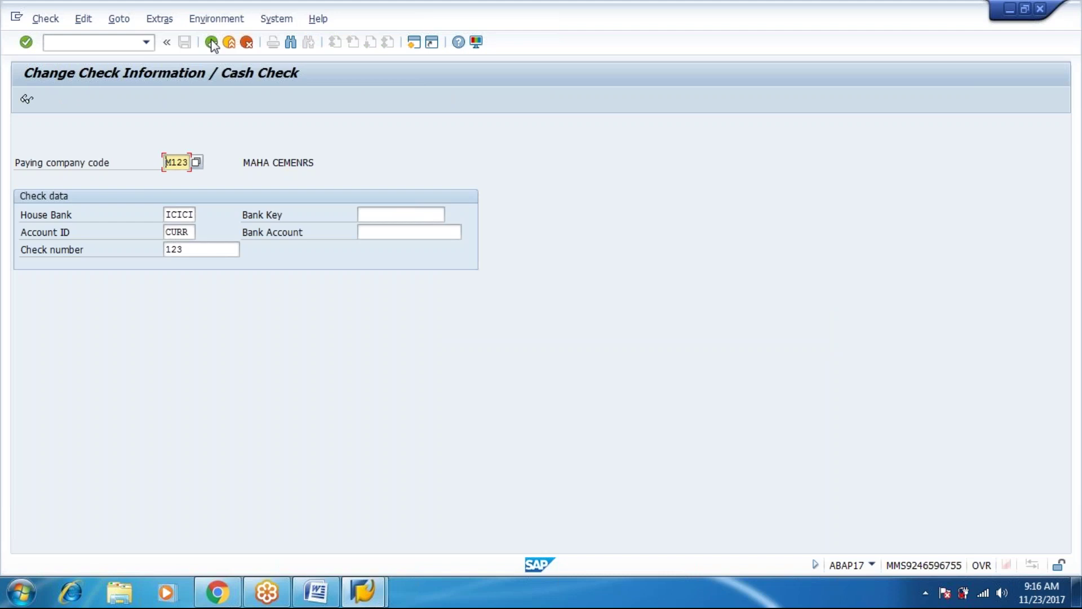
Record encashment date 22.11.2017 on check 123, save it, and return to Easy Access.
{"action": "left_click", "coordinate": [211, 42]}
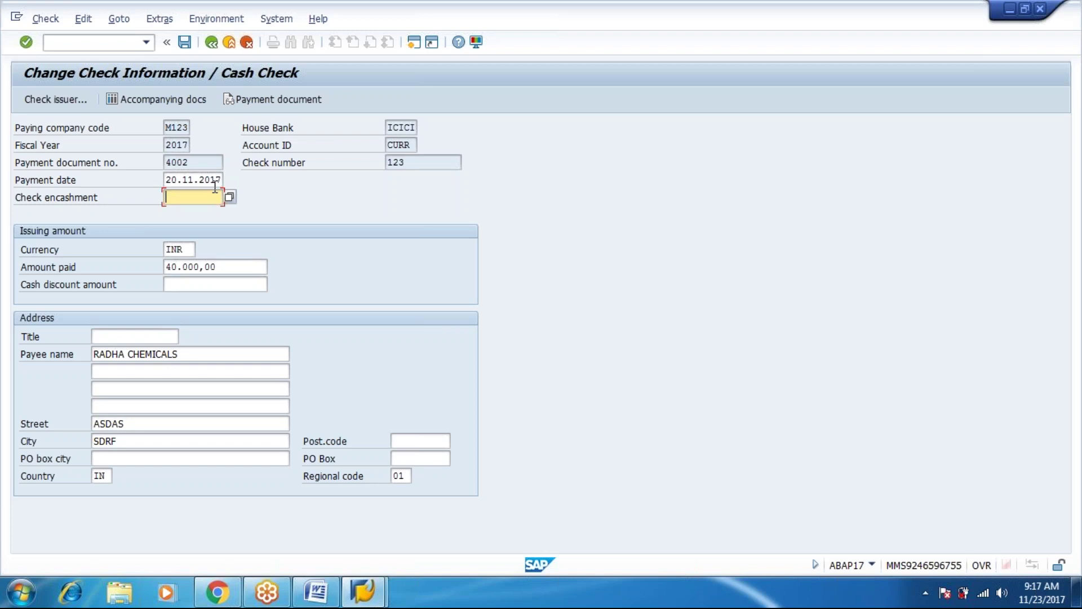
{"action": "type", "text": "22.11.2017"}
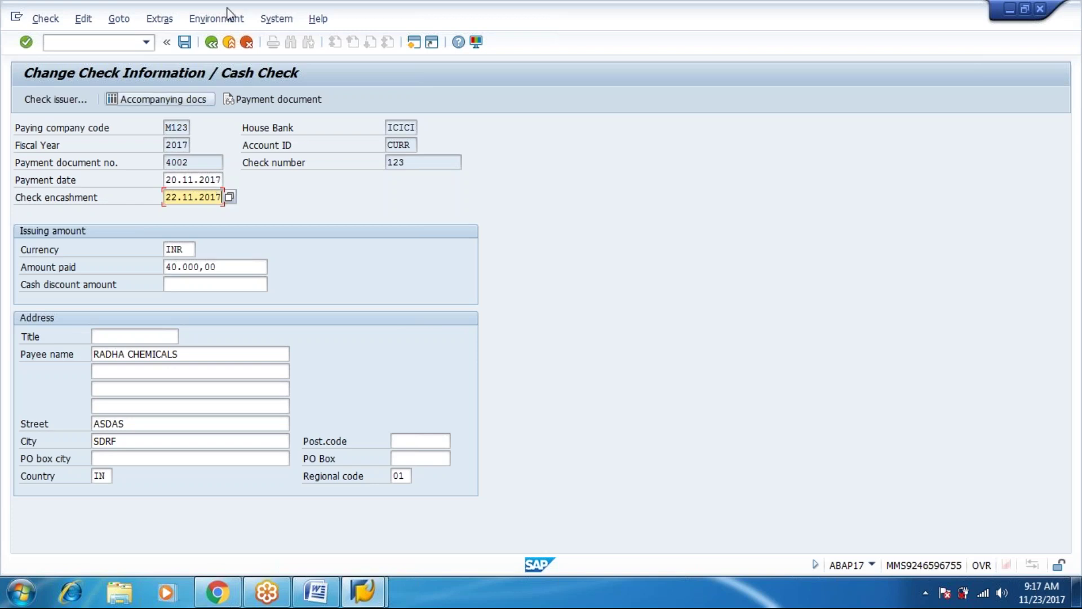
{"action": "left_click", "coordinate": [186, 42]}
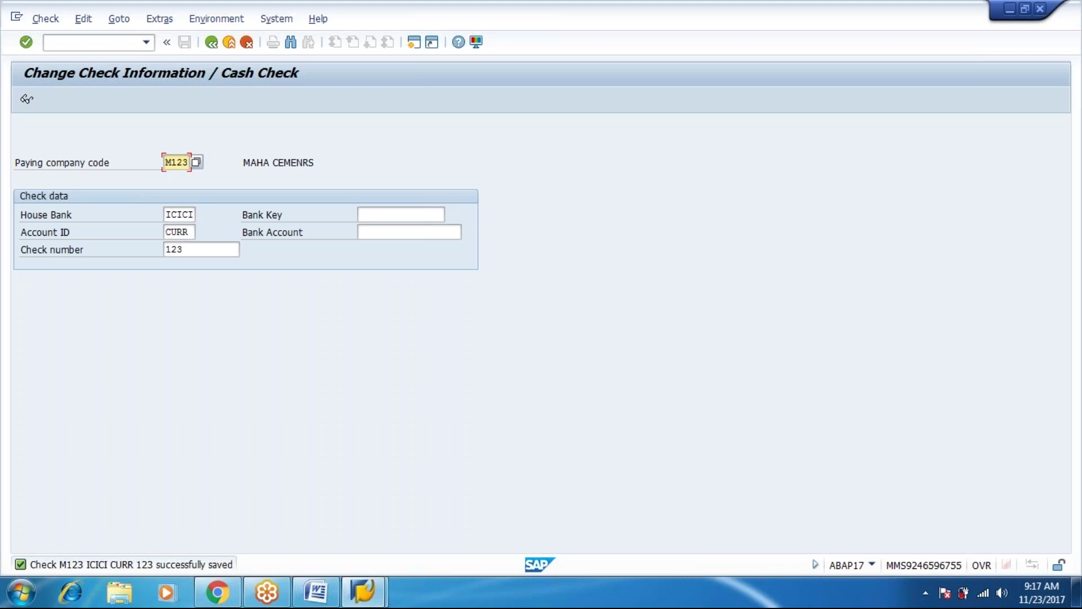
{"action": "left_click", "coordinate": [210, 49]}
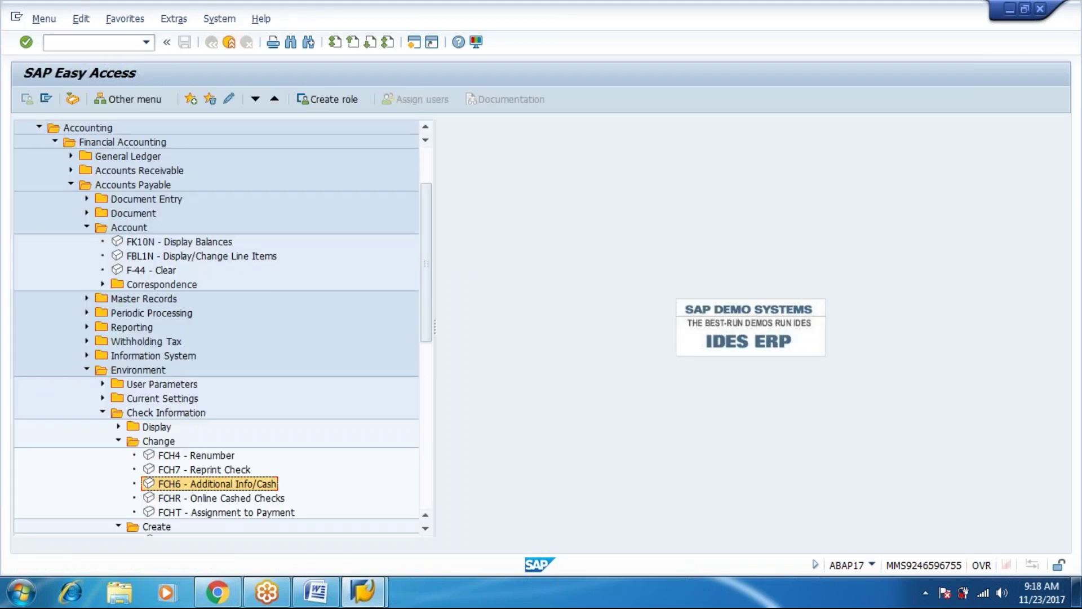
Collapse the Check Information > Change folder and expand the Void folder in the menu tree.
{"action": "key", "text": "Up"}
{"action": "key", "text": "Up"}
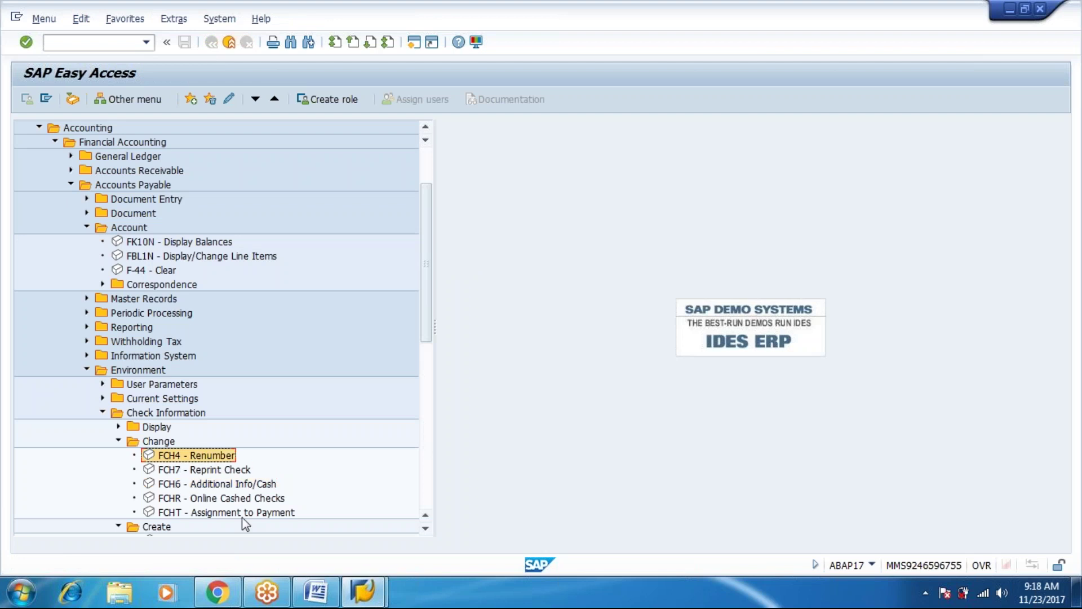
{"action": "key", "text": "Up"}
{"action": "key", "text": "Down"}
{"action": "key", "text": "Up"}
{"action": "key", "text": "Left"}
{"action": "key", "text": "Down"}
{"action": "key", "text": "Down"}
{"action": "key", "text": "Down"}
{"action": "key", "text": "Right"}
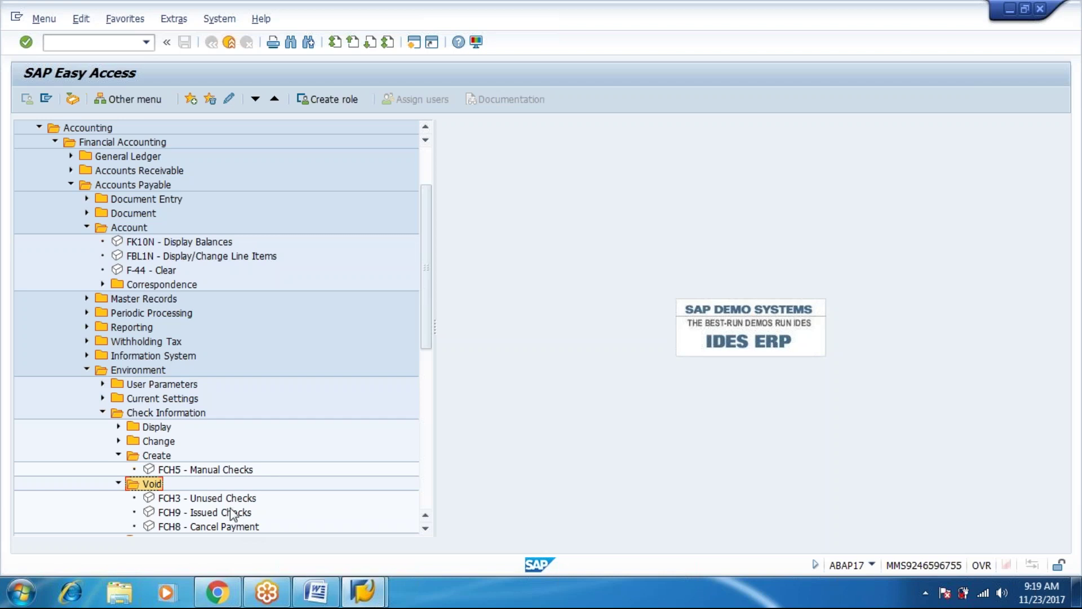
Open FCH3 Unused Checks for checks 100 to 107 and list the void reason codes.
{"action": "double_click", "coordinate": [227, 498]}
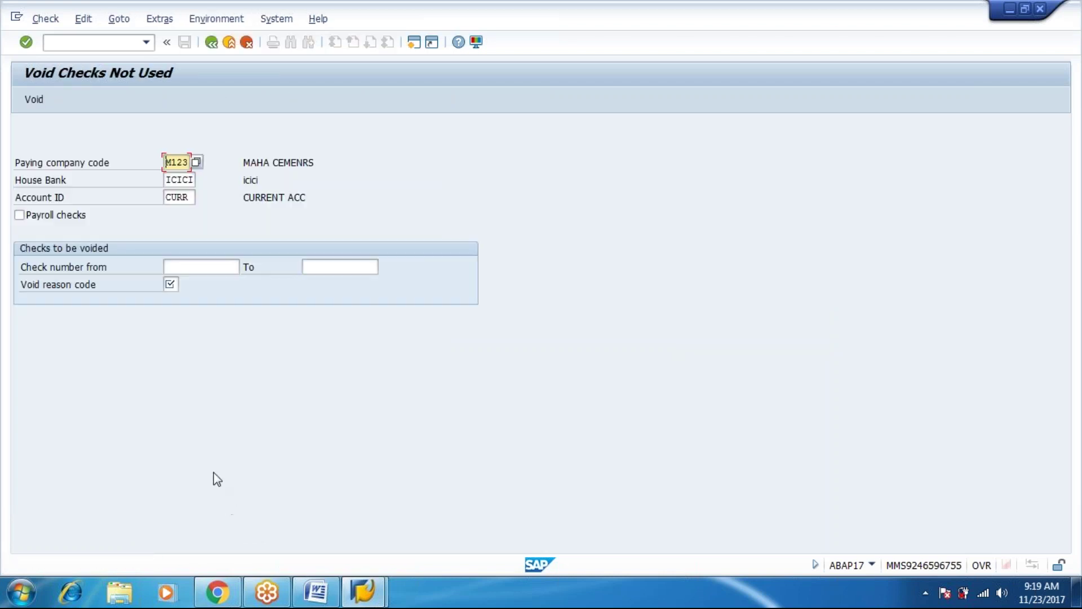
{"action": "left_click", "coordinate": [202, 268]}
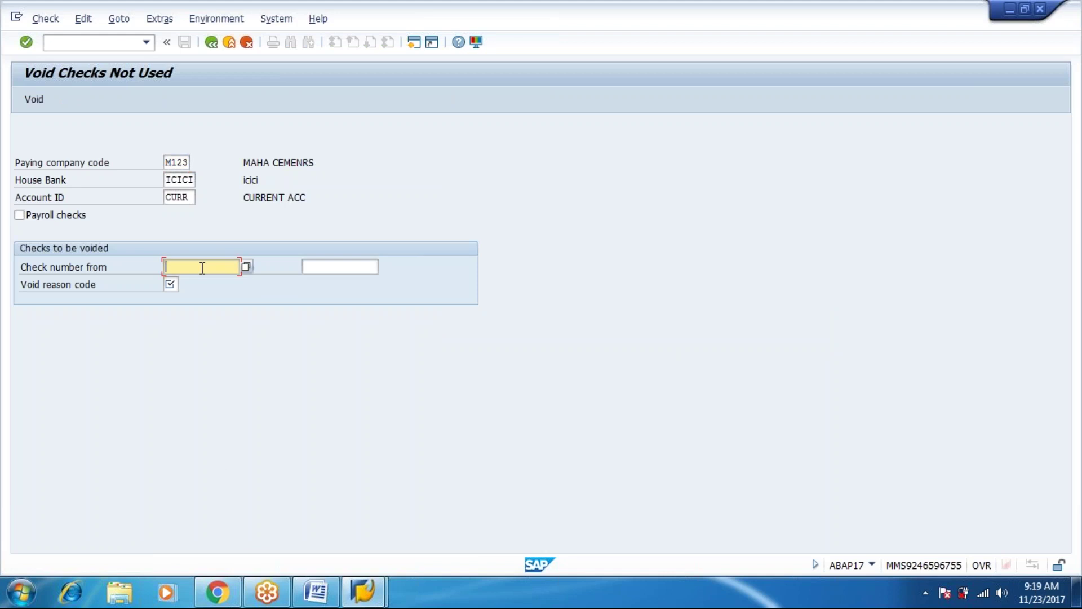
{"action": "type", "text": "100"}
{"action": "key", "text": "Tab"}
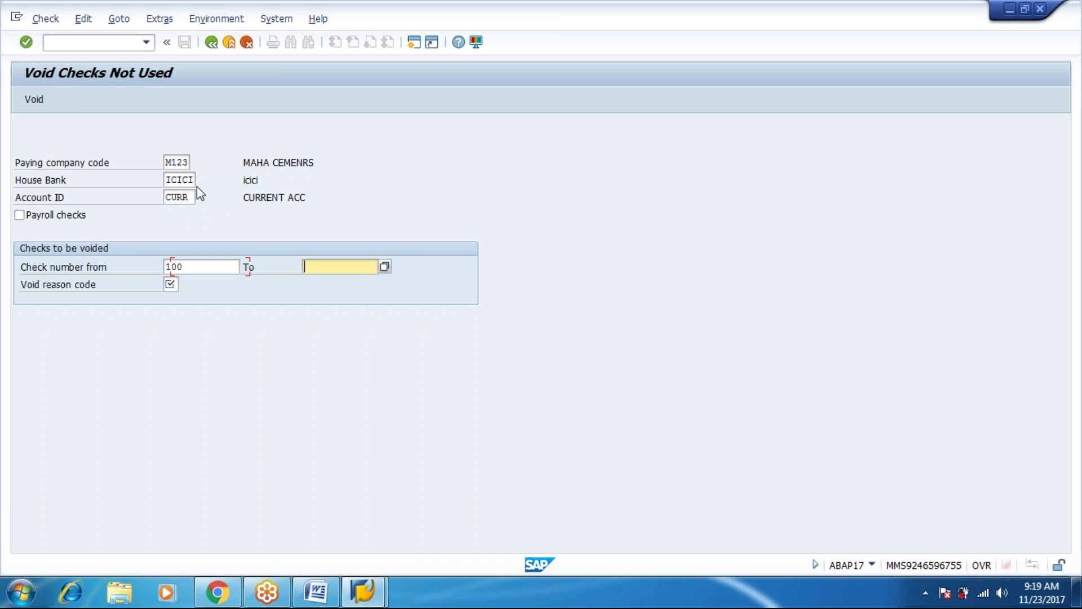
{"action": "type", "text": "107"}
{"action": "key", "text": "Tab"}
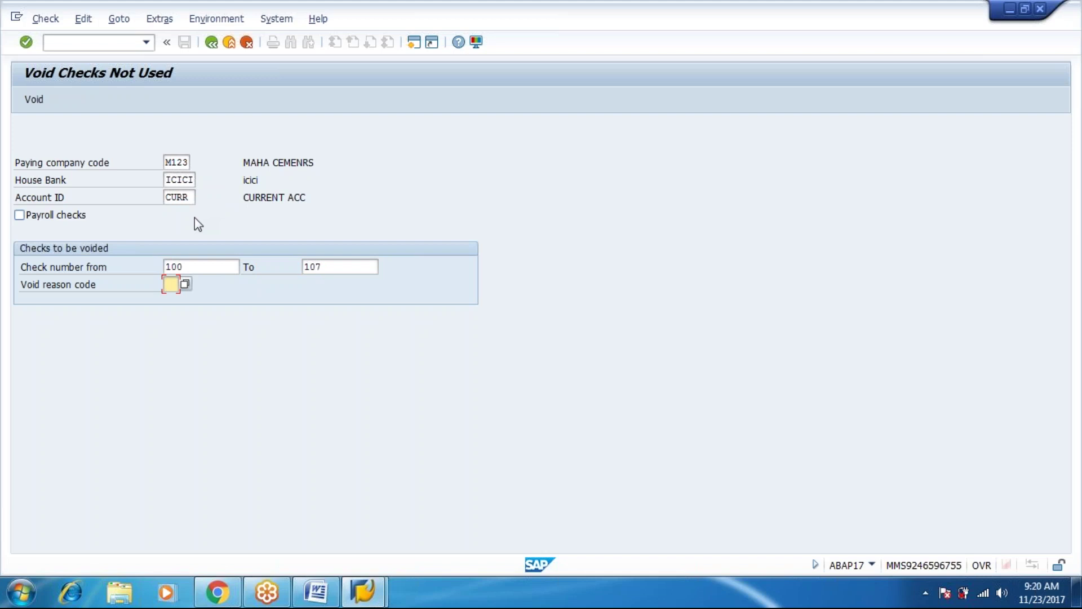
{"action": "left_click", "coordinate": [171, 285]}
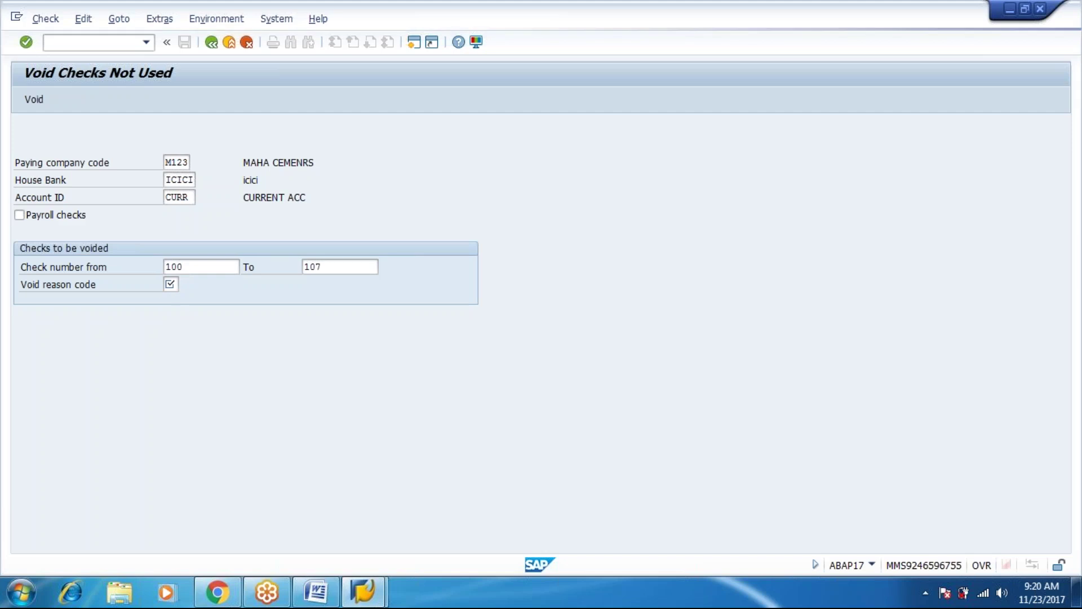
Void checks 100 to 107 with reason 04 Ripped during printing and return to Easy Access.
{"action": "key", "text": "Down"}
{"action": "key", "text": "Down"}
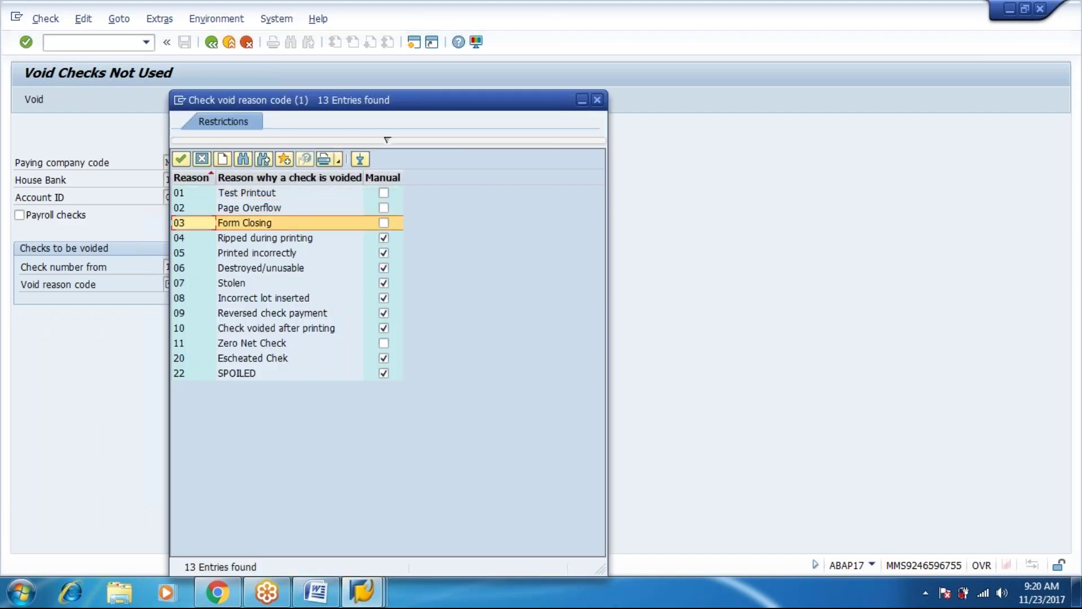
{"action": "key", "text": "Down"}
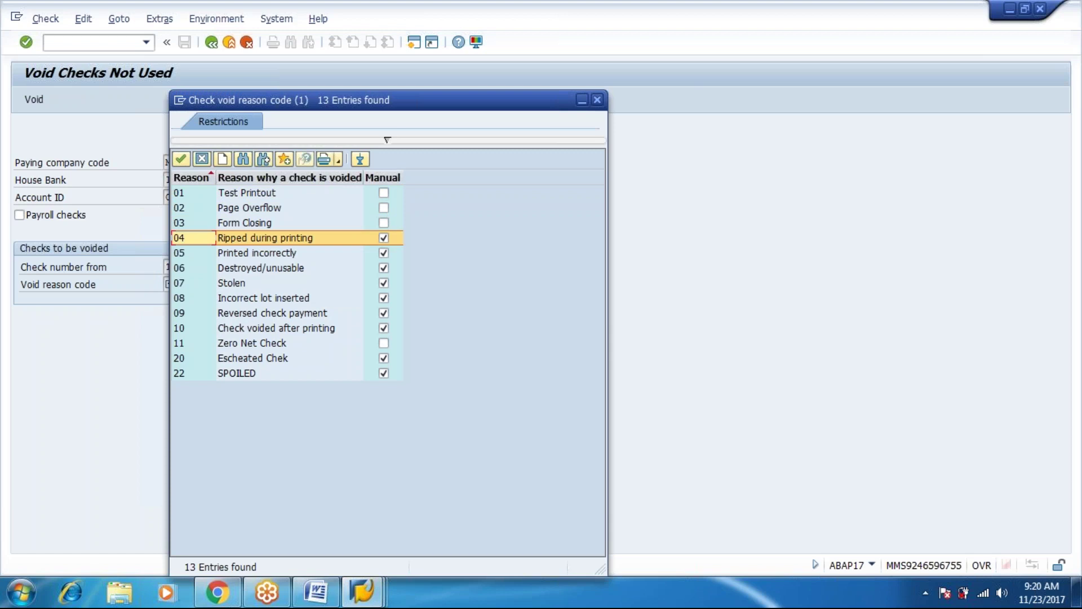
{"action": "key", "text": "Return"}
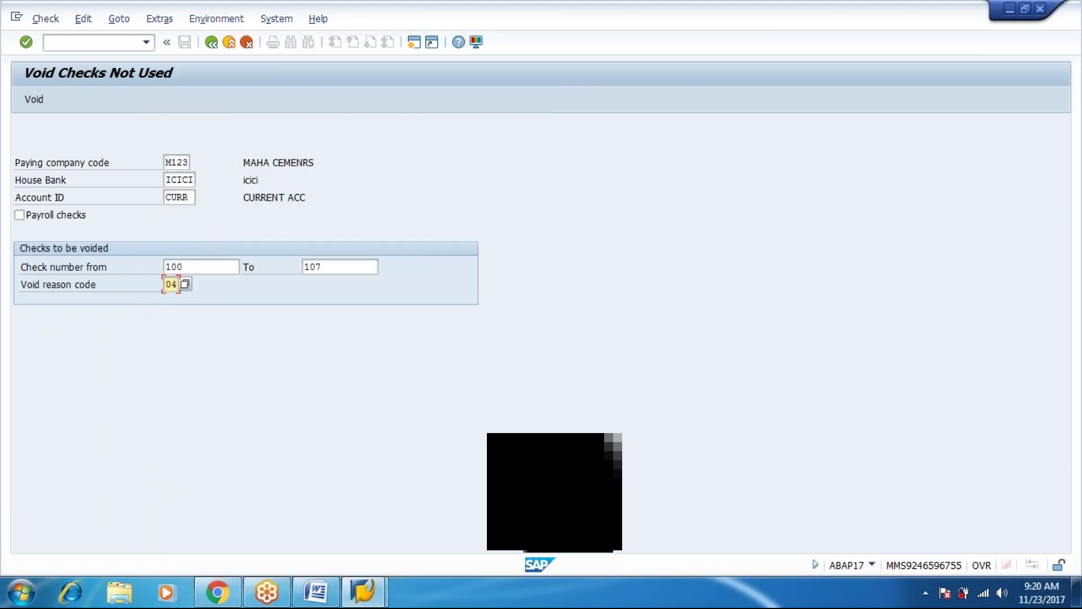
{"action": "left_click", "coordinate": [35, 102]}
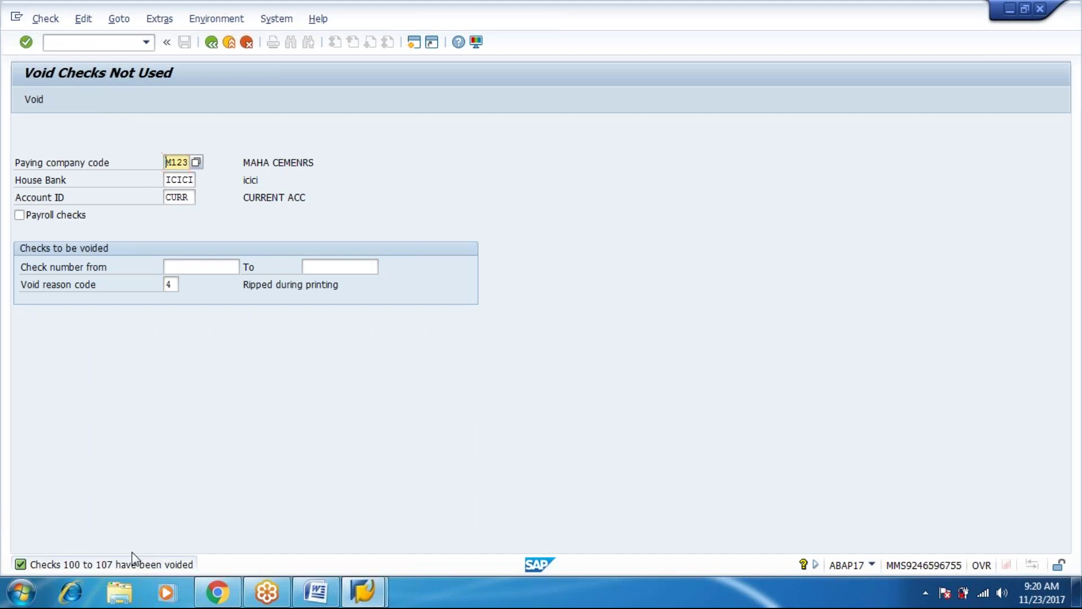
{"action": "key", "text": "F3"}
{"action": "key", "text": "Up"}
{"action": "key", "text": "Up"}
{"action": "key", "text": "Up"}
{"action": "key", "text": "Up"}
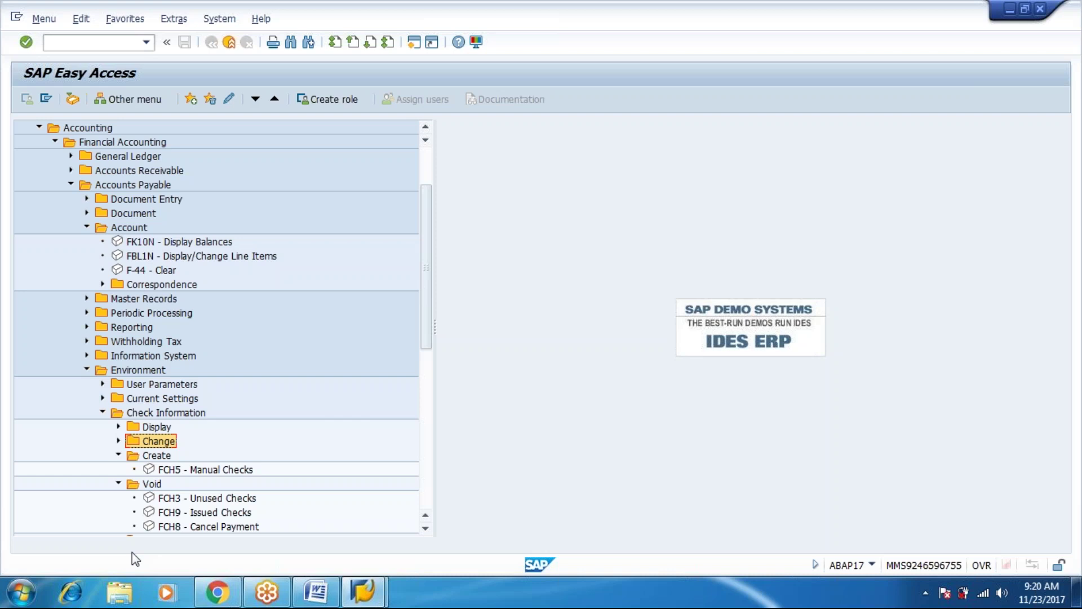
Open FCH5 Manual Checks for payment document 4003 with check 108, then exit without saving.
{"action": "key", "text": "Down"}
{"action": "key", "text": "Down"}
{"action": "key", "text": "Return"}
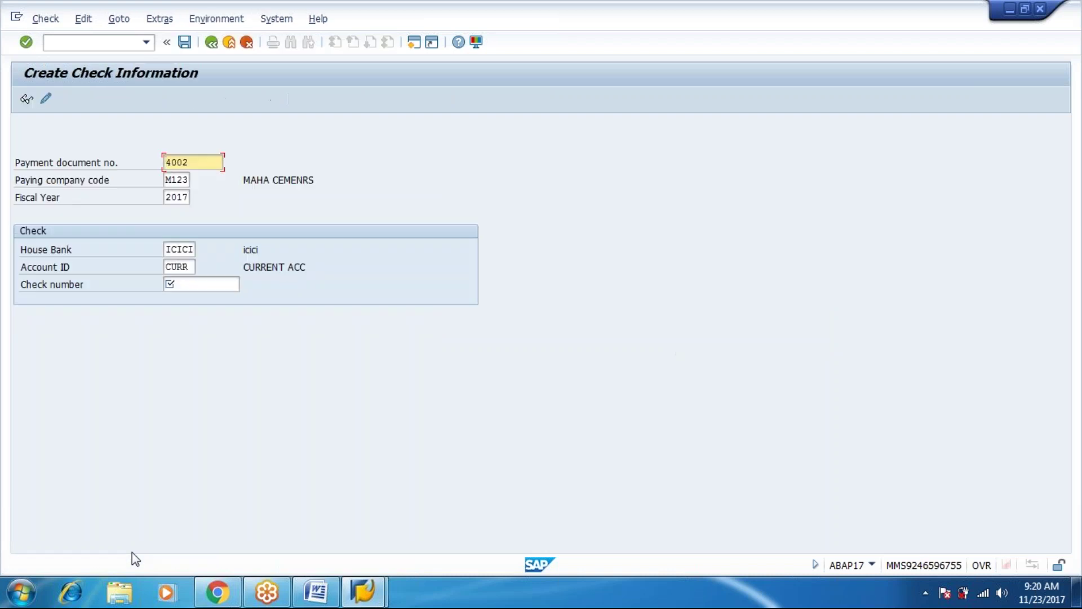
{"action": "type", "text": "03"}
{"action": "key", "text": "Tab"}
{"action": "key", "text": "Tab"}
{"action": "key", "text": "Tab"}
{"action": "key", "text": "Tab"}
{"action": "key", "text": "Tab"}
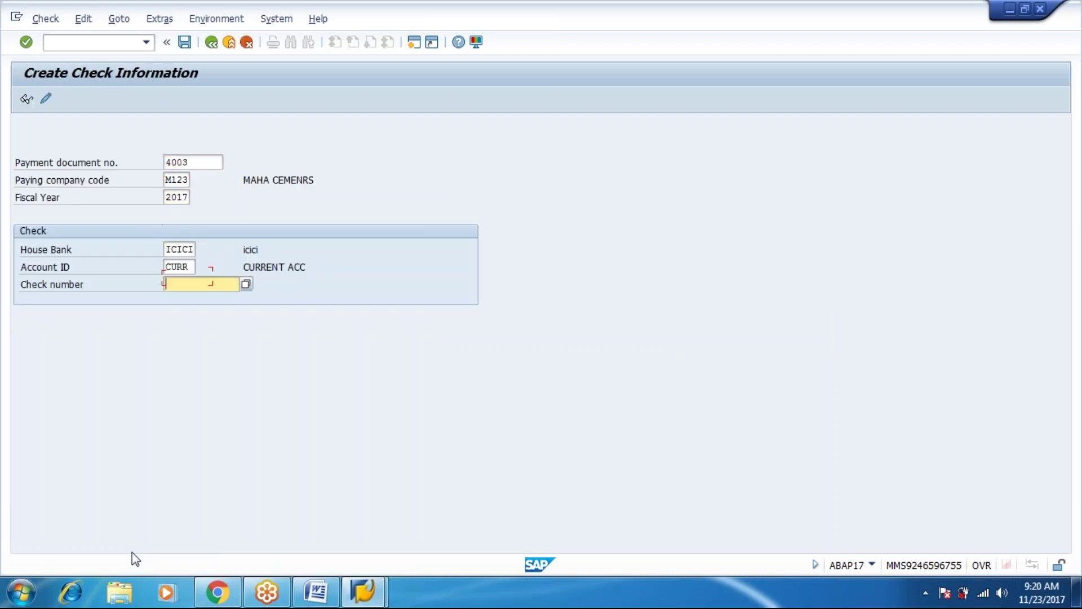
{"action": "type", "text": "108"}
{"action": "key", "text": "Return"}
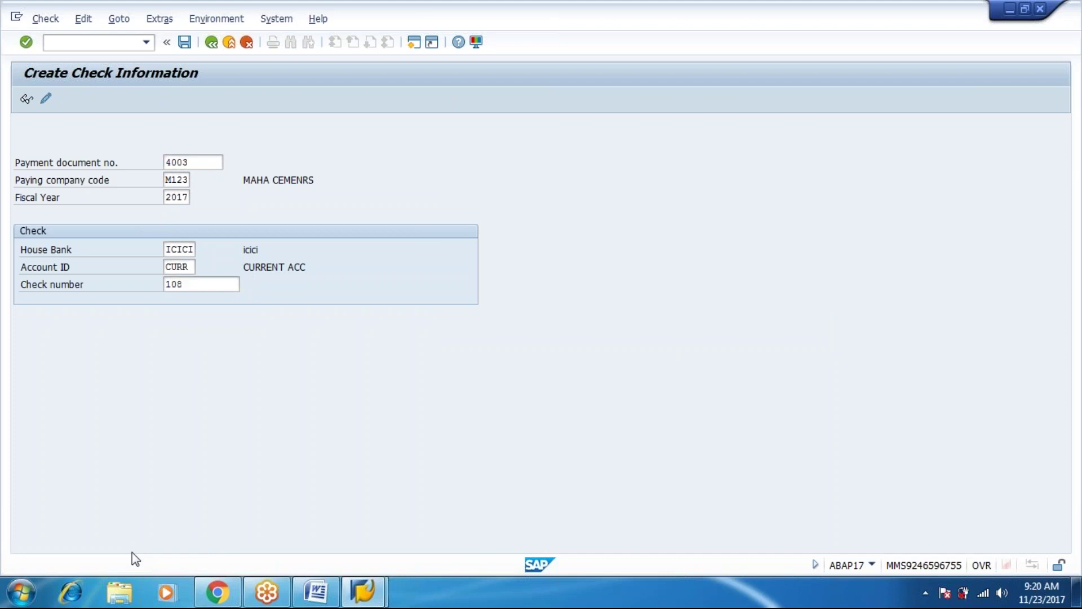
{"action": "key", "text": "F3"}
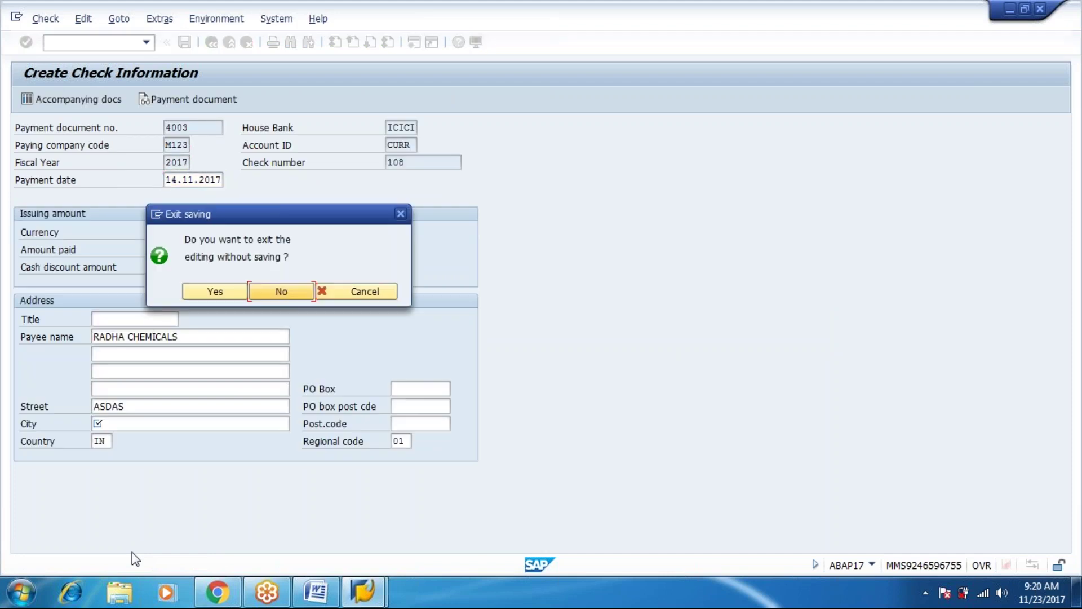
{"action": "key", "text": "Return"}
Try check numbers 100 through 107 in turn, then settle on check 108.
{"action": "key", "text": "Tab"}
{"action": "key", "text": "Tab"}
{"action": "key", "text": "Tab"}
{"action": "key", "text": "Tab"}
{"action": "key", "text": "Tab"}
{"action": "type", "text": "1"}
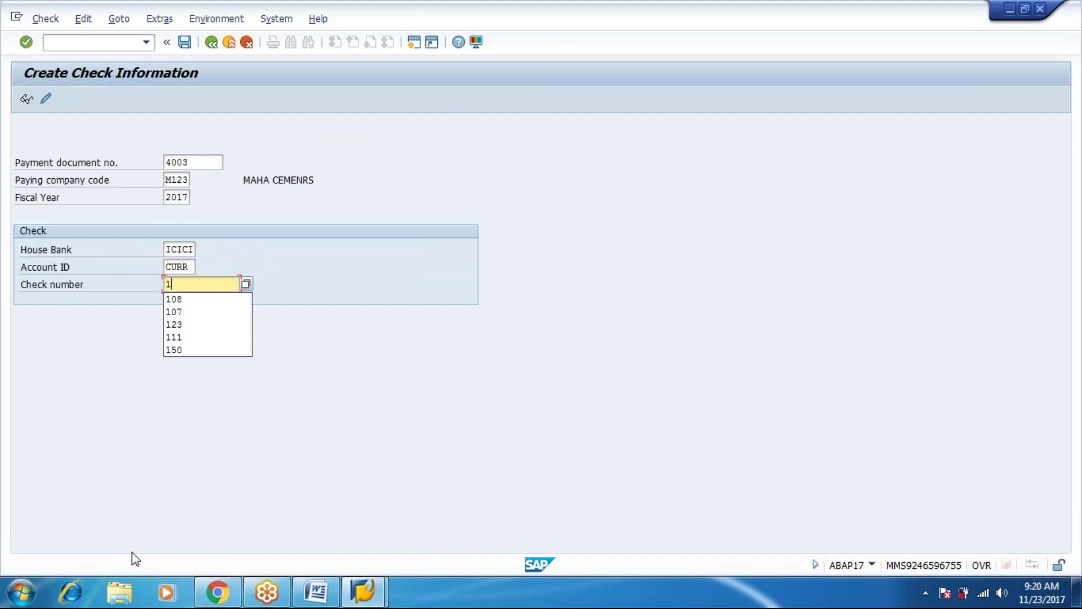
{"action": "type", "text": "00"}
{"action": "key", "text": "Return"}
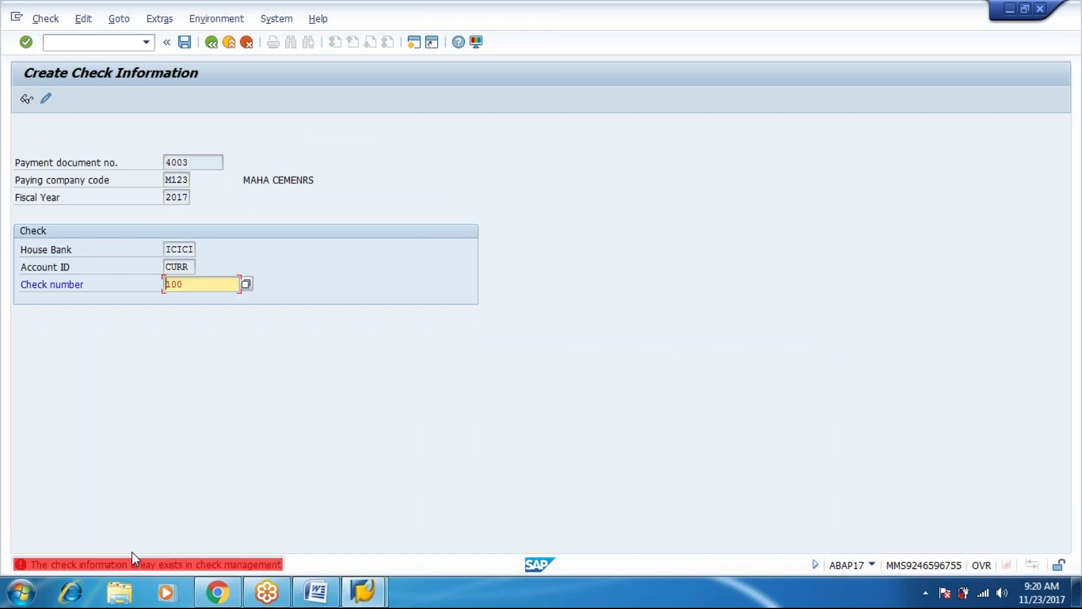
{"action": "key", "text": "Return"}
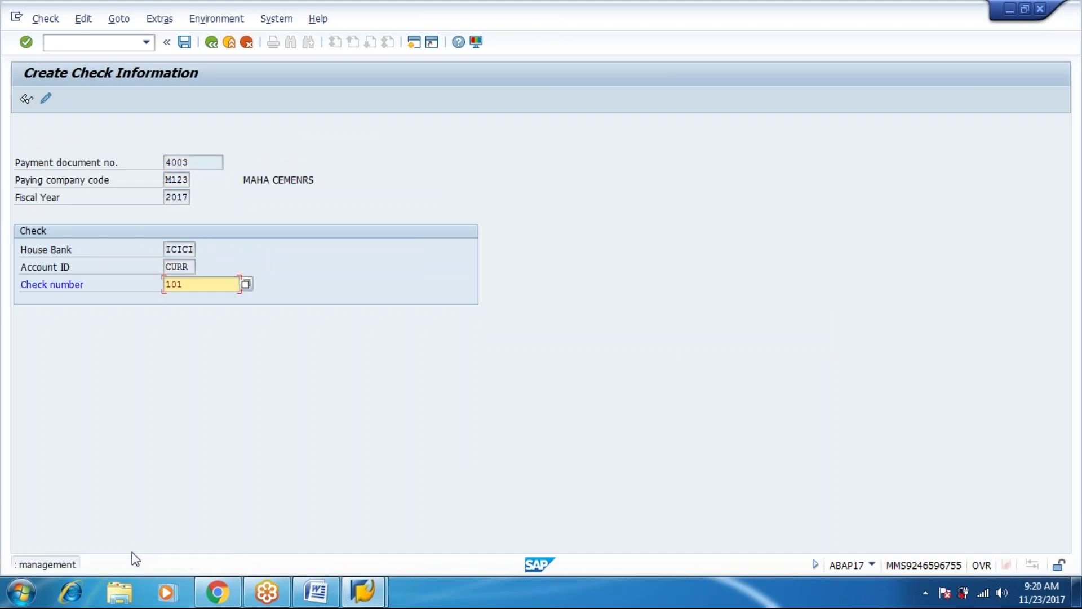
{"action": "key", "text": "BackSpace"}
{"action": "type", "text": "2"}
{"action": "key", "text": "Return"}
{"action": "key", "text": "BackSpace"}
{"action": "type", "text": "3"}
{"action": "key", "text": "Return"}
{"action": "key", "text": "BackSpace"}
{"action": "type", "text": "4"}
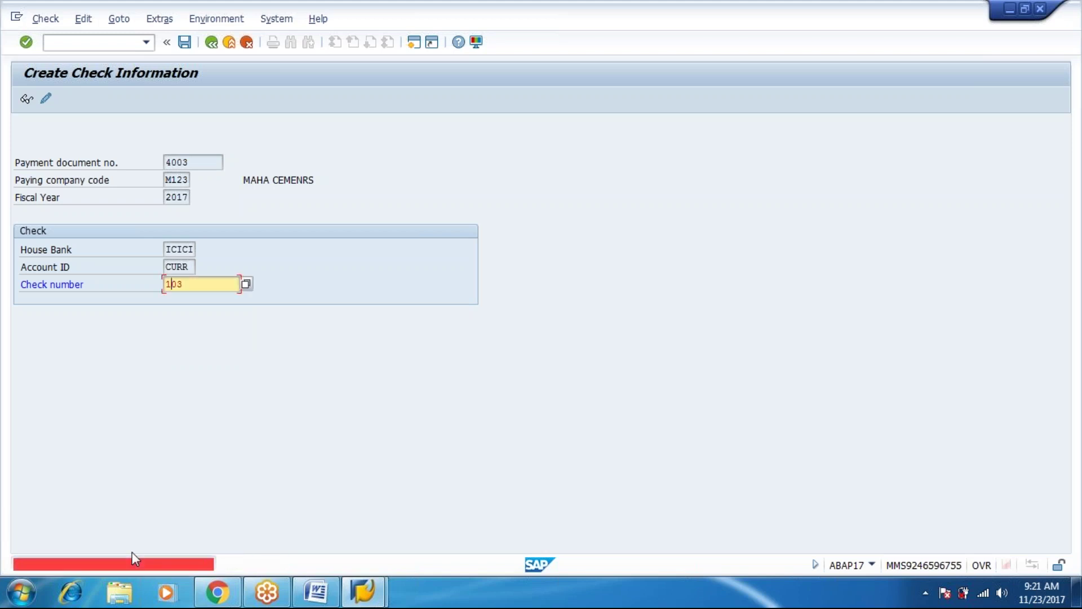
{"action": "key", "text": "Return"}
{"action": "key", "text": "BackSpace"}
{"action": "type", "text": "5"}
{"action": "key", "text": "Return"}
{"action": "key", "text": "BackSpace"}
{"action": "type", "text": "6"}
{"action": "key", "text": "Return"}
{"action": "key", "text": "BackSpace"}
{"action": "type", "text": "7"}
{"action": "key", "text": "Return"}
{"action": "key", "text": "BackSpace"}
{"action": "type", "text": "8"}
{"action": "key", "text": "Return"}
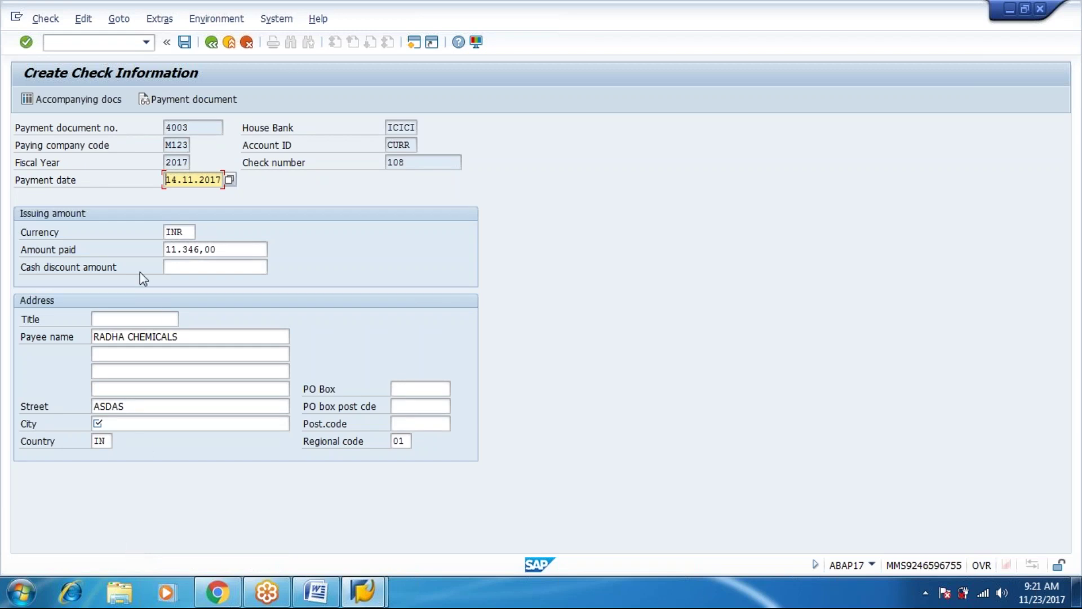
Fill in the payee's city, save manual check 108, and return to Easy Access.
{"action": "left_click", "coordinate": [150, 420]}
{"action": "type", "text": "T6Y7G7"}
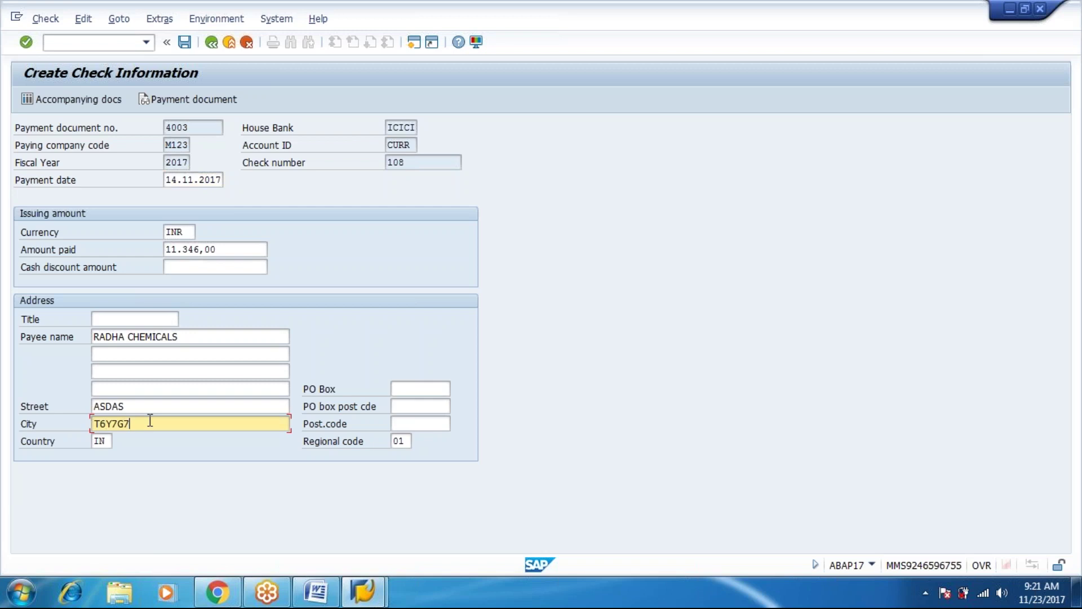
{"action": "key", "text": "ctrl+s"}
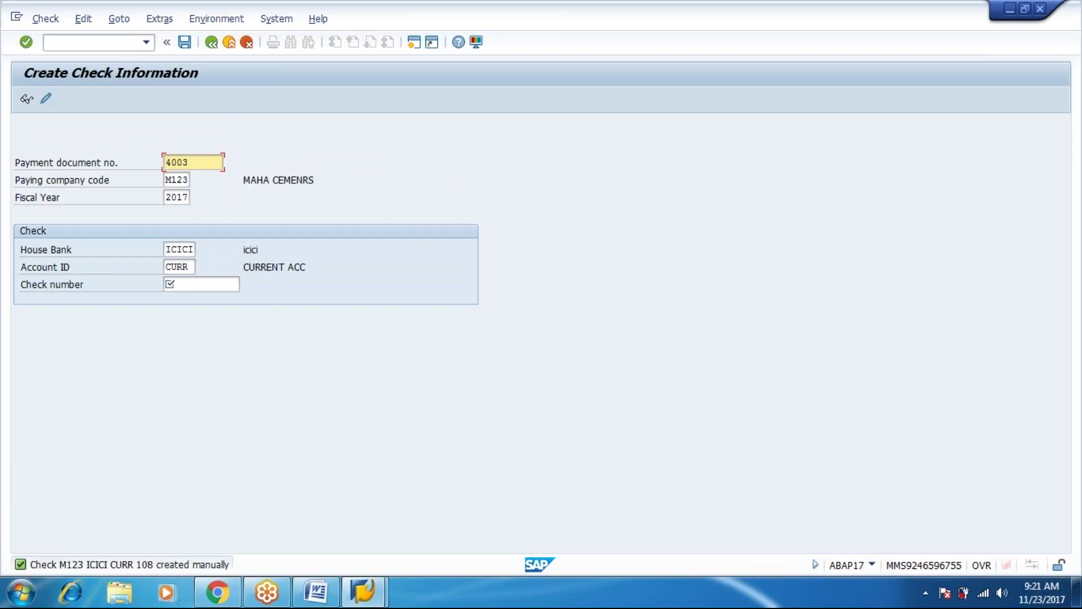
{"action": "key", "text": "F3"}
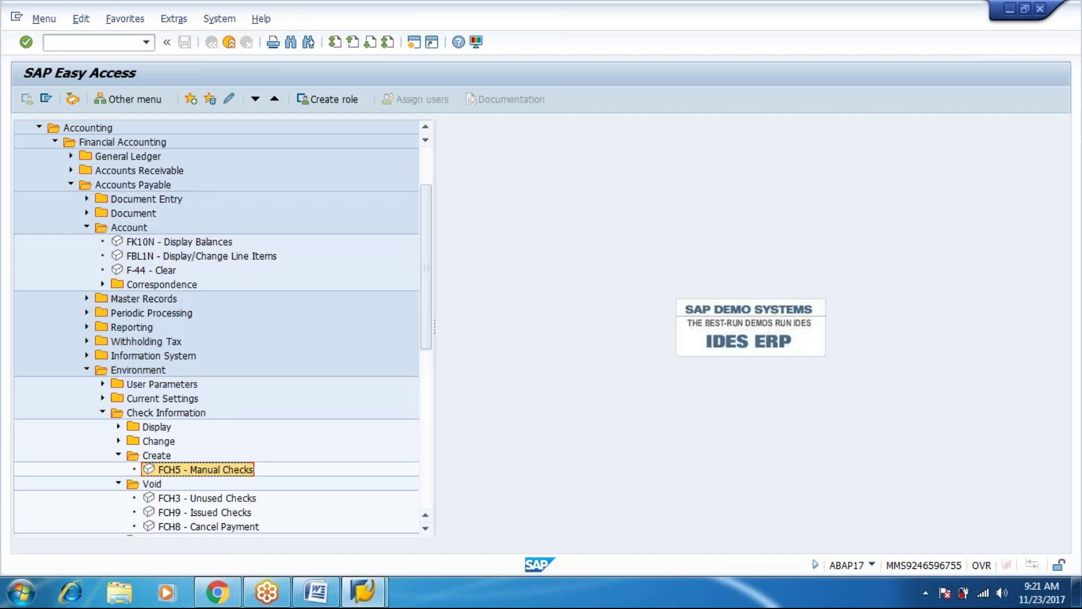
{"action": "key", "text": "Down"}
{"action": "key", "text": "Down"}
{"action": "key", "text": "Down"}
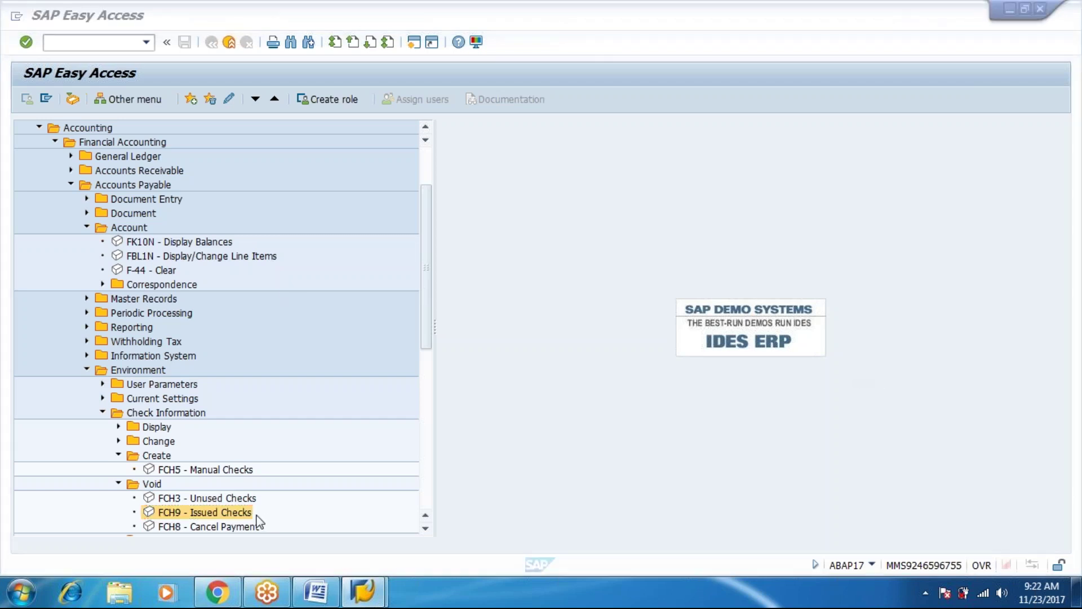
{"action": "left_click", "coordinate": [226, 517]}
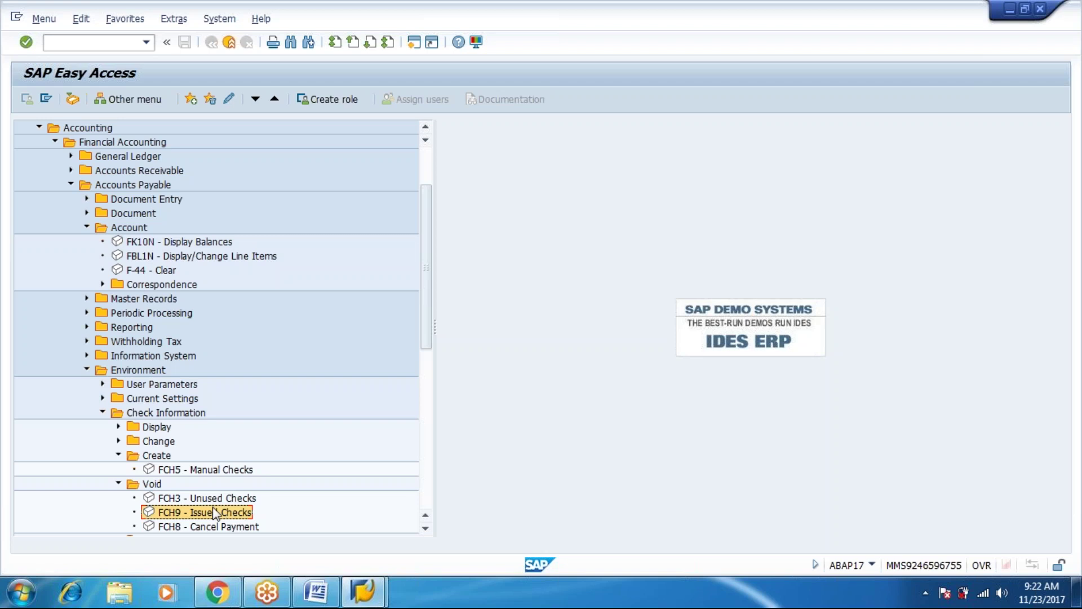
Open FCH9 Issued Checks and pick check 111 from the check number value help.
{"action": "double_click", "coordinate": [217, 511]}
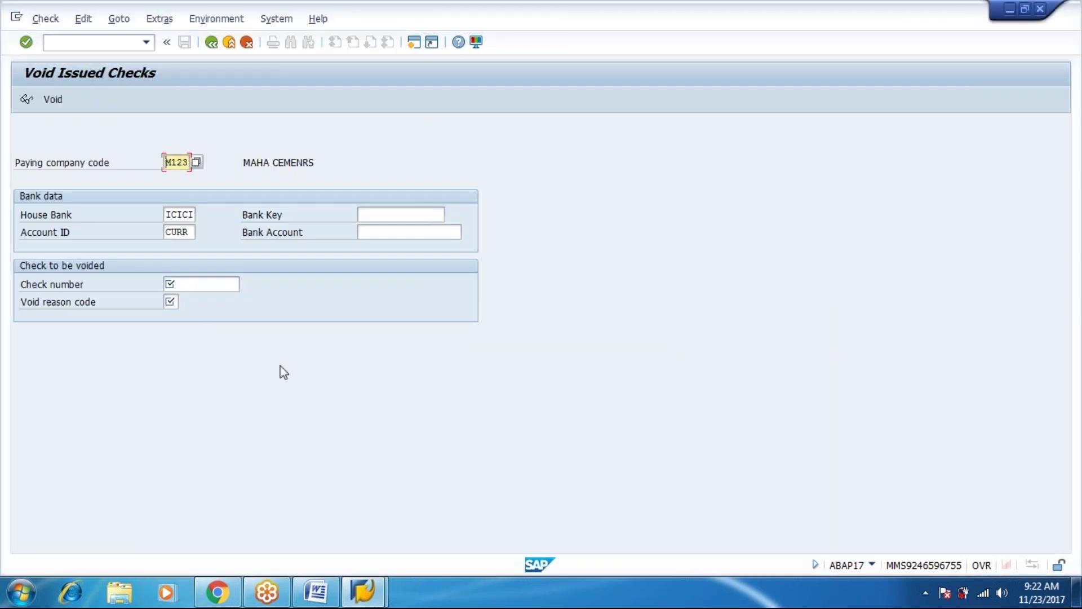
{"action": "left_click", "coordinate": [232, 285]}
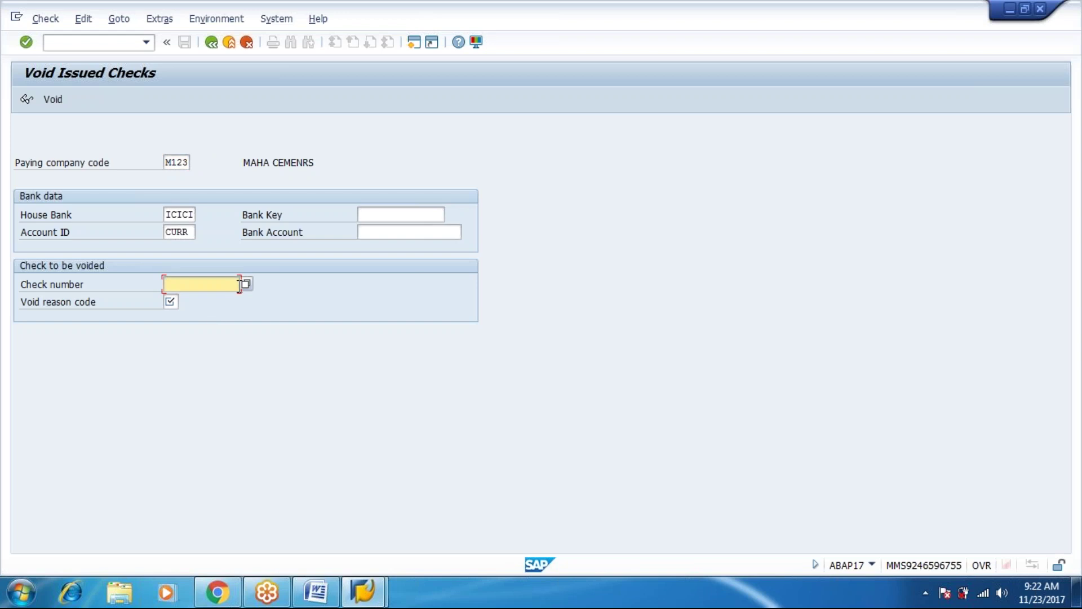
{"action": "left_click", "coordinate": [246, 283]}
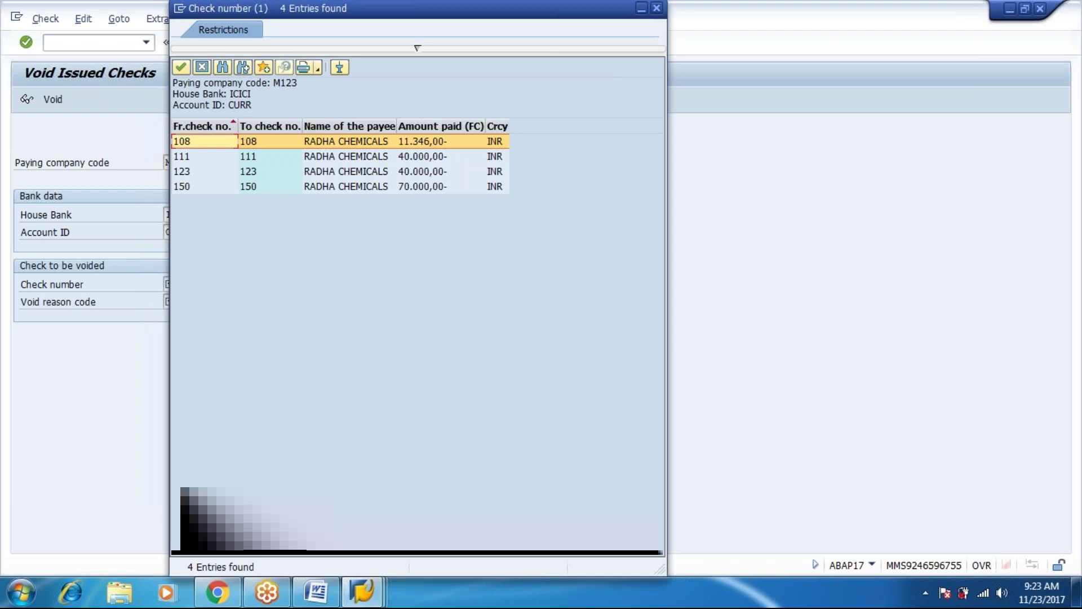
{"action": "double_click", "coordinate": [424, 159]}
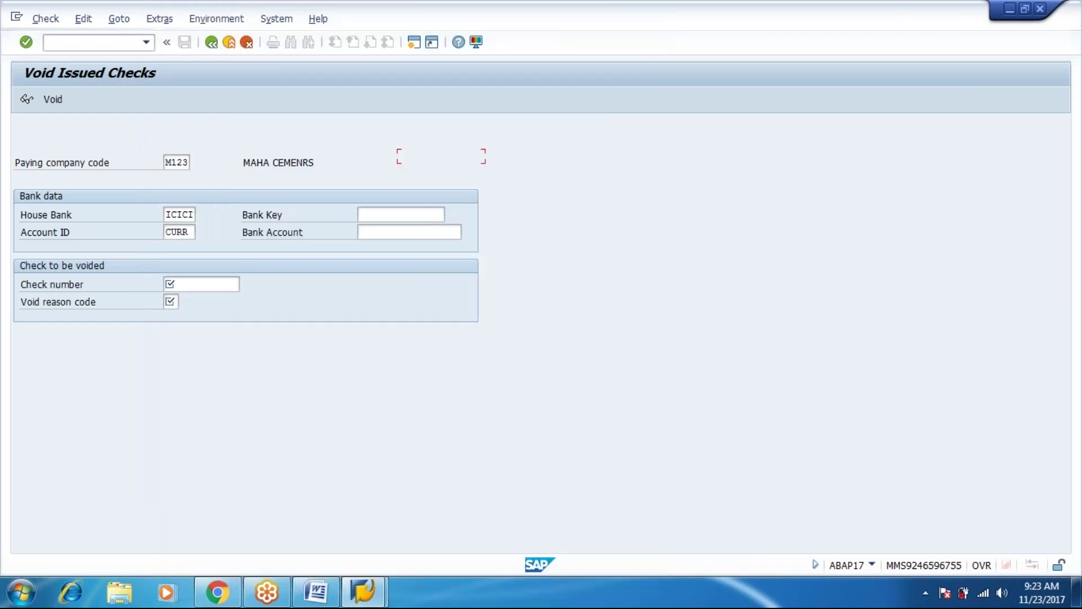
Void check 111 with void reason code 7 (Stolen), leaving the payment document unreversed.
{"action": "left_click", "coordinate": [44, 101]}
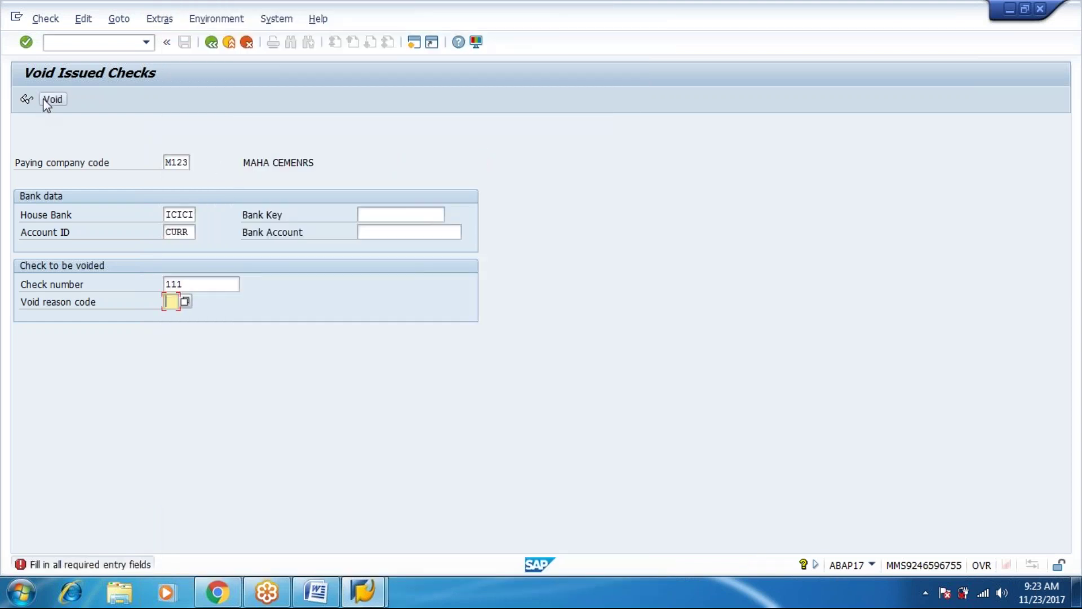
{"action": "left_click", "coordinate": [184, 305]}
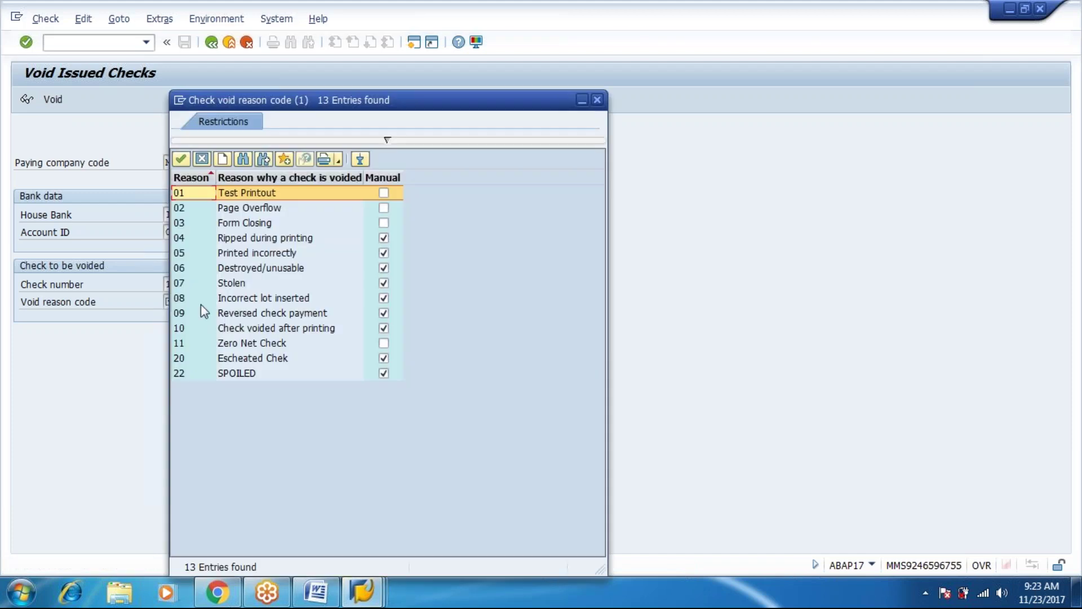
{"action": "double_click", "coordinate": [243, 299]}
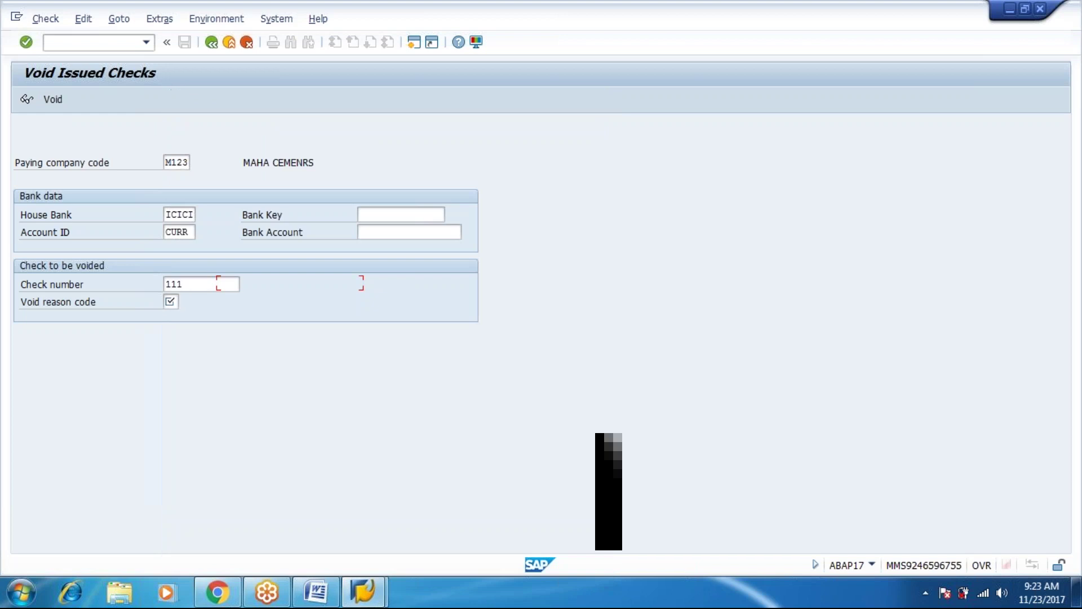
{"action": "left_click", "coordinate": [53, 100]}
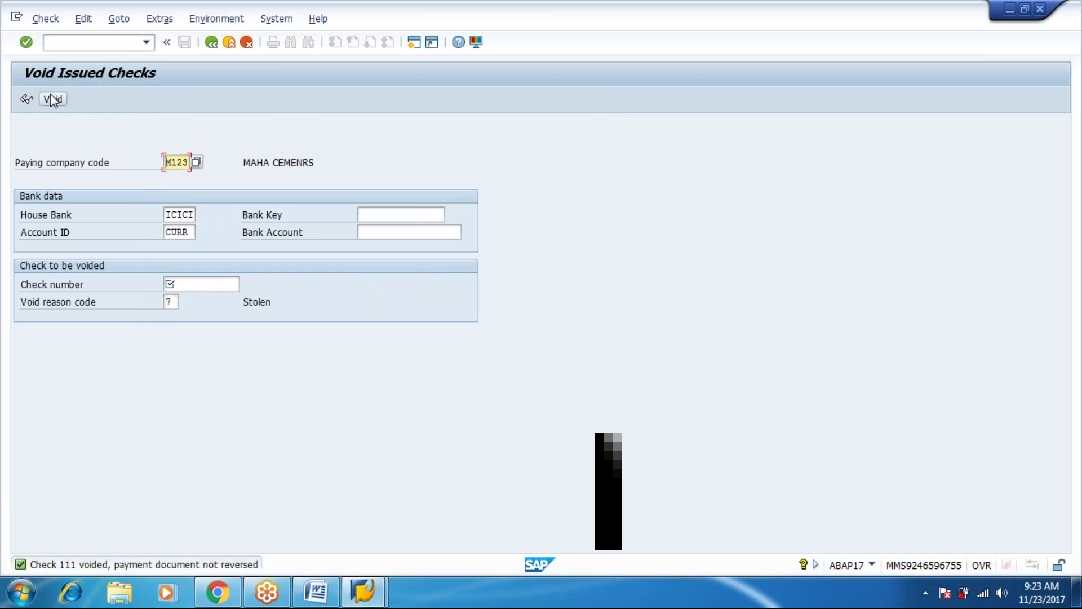
{"action": "key", "text": "Tab"}
{"action": "key", "text": "Tab"}
{"action": "key", "text": "Tab"}
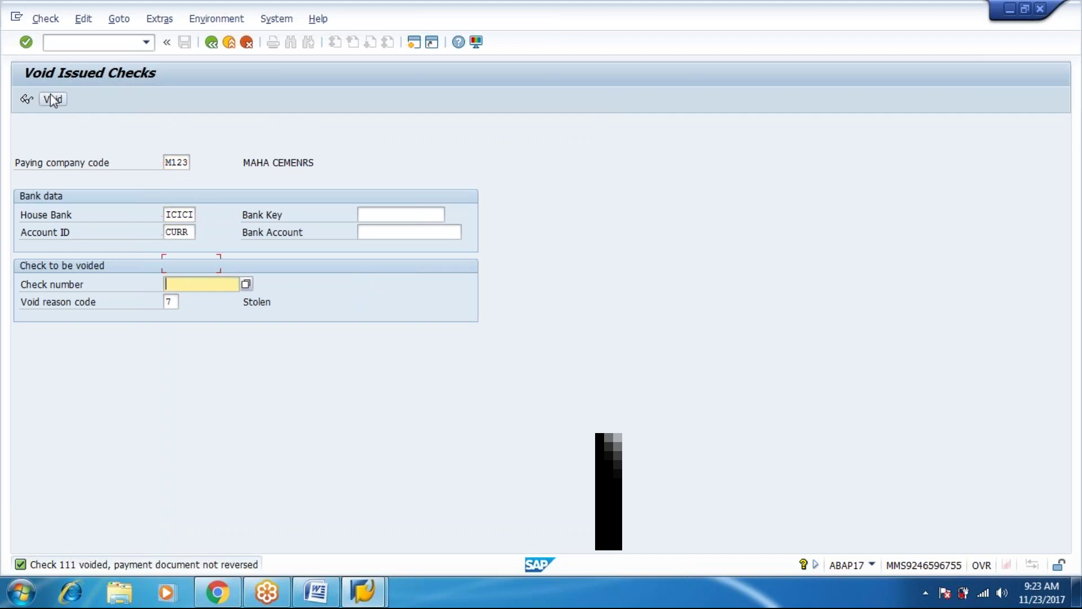
Attempt to void check 123 as Stolen and dismiss the cashed-check error.
{"action": "left_click", "coordinate": [246, 284]}
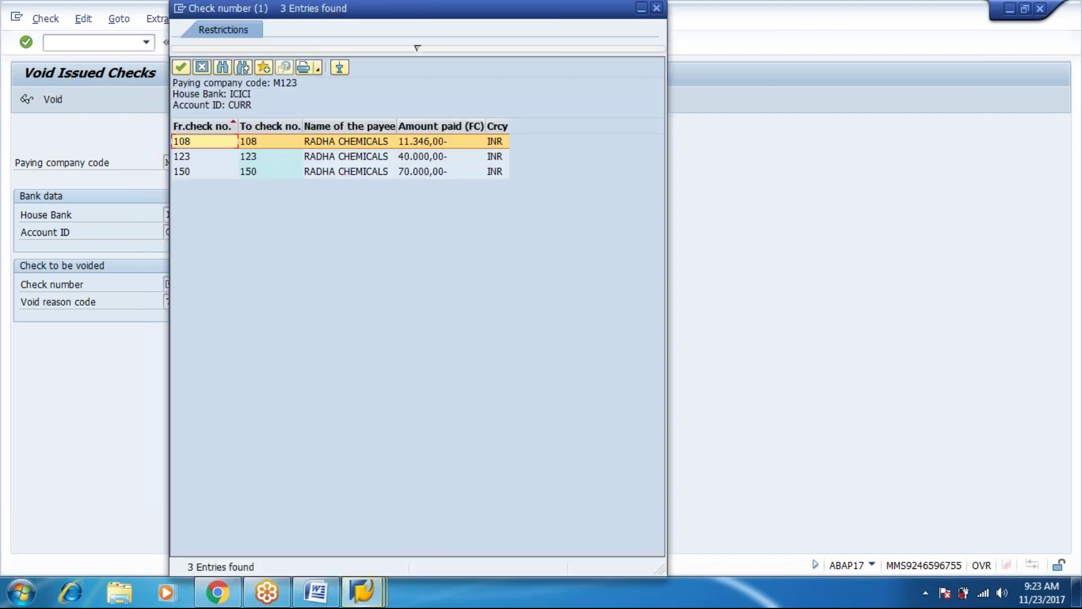
{"action": "left_click", "coordinate": [203, 157]}
{"action": "key", "text": "Return"}
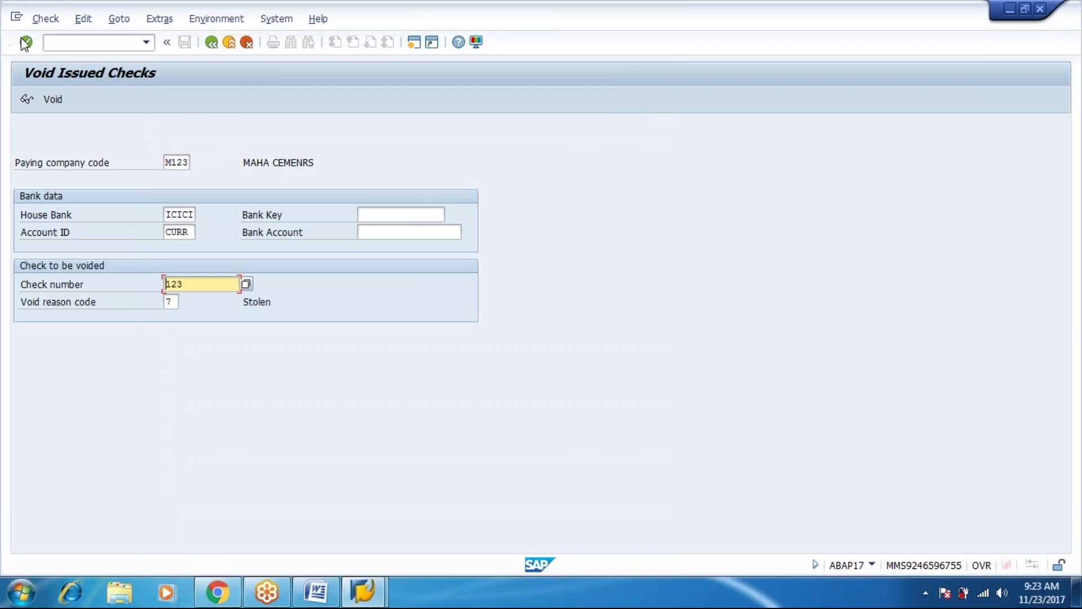
{"action": "left_click", "coordinate": [49, 99]}
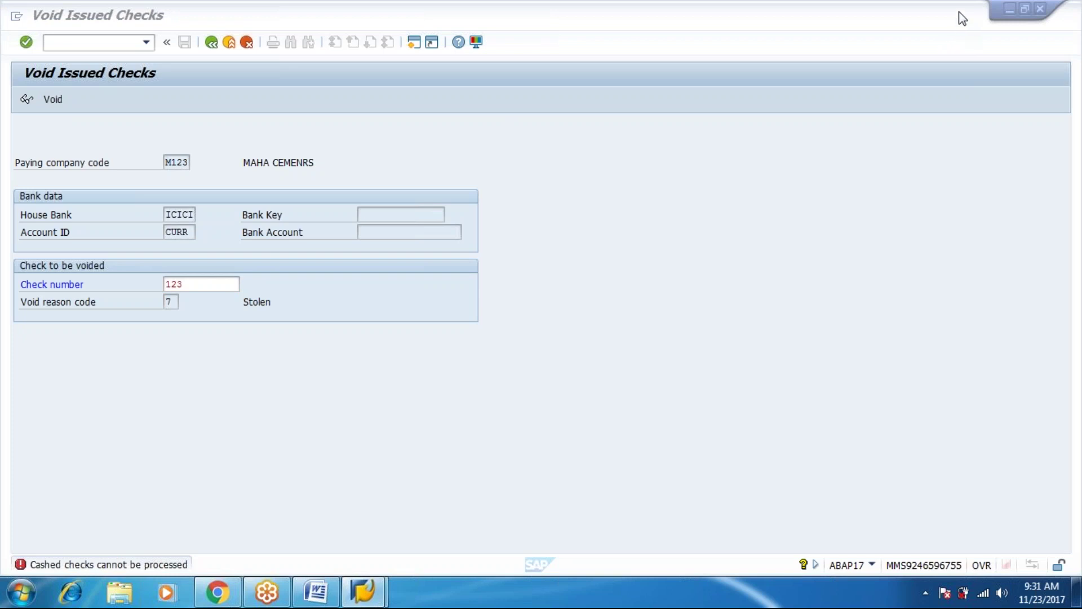
{"action": "left_click", "coordinate": [959, 12]}
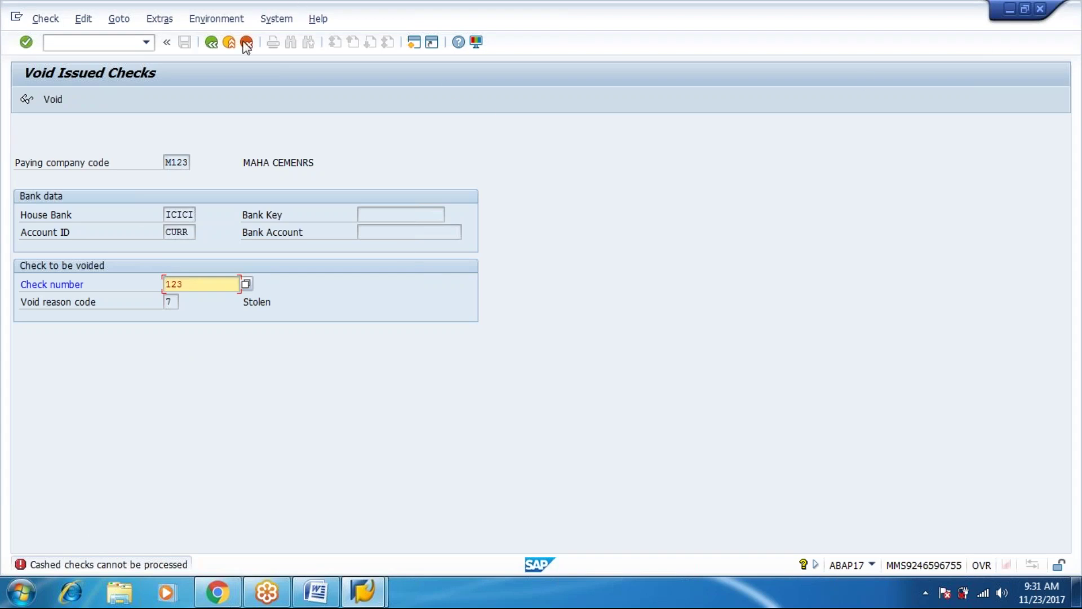
{"action": "left_click", "coordinate": [212, 42]}
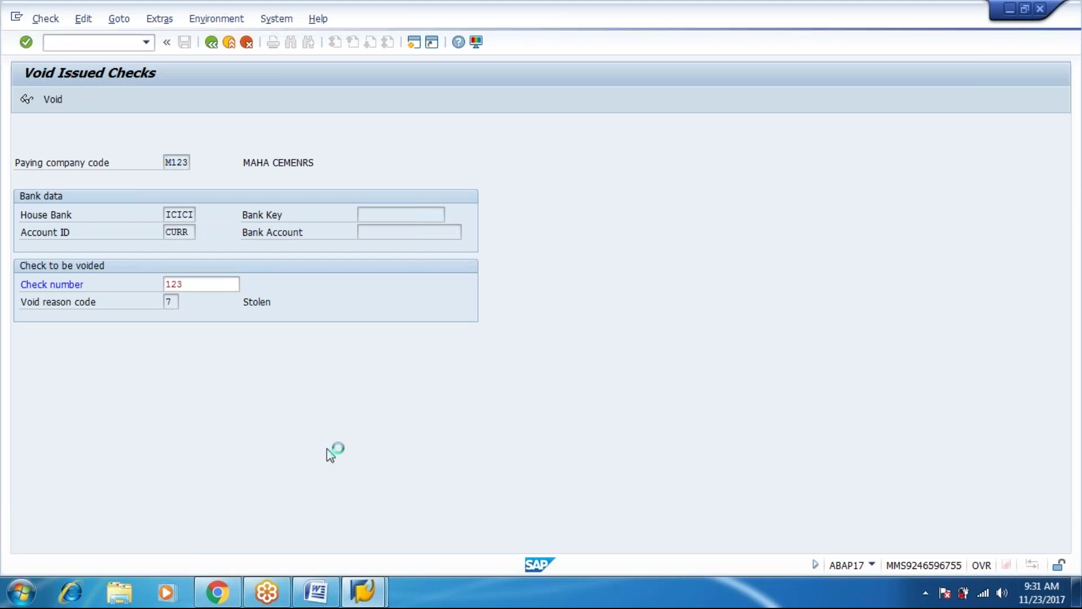
Switch to SAP Logon, submit the user name and password, and dismiss the broken-connection error.
{"action": "left_click", "coordinate": [364, 596]}
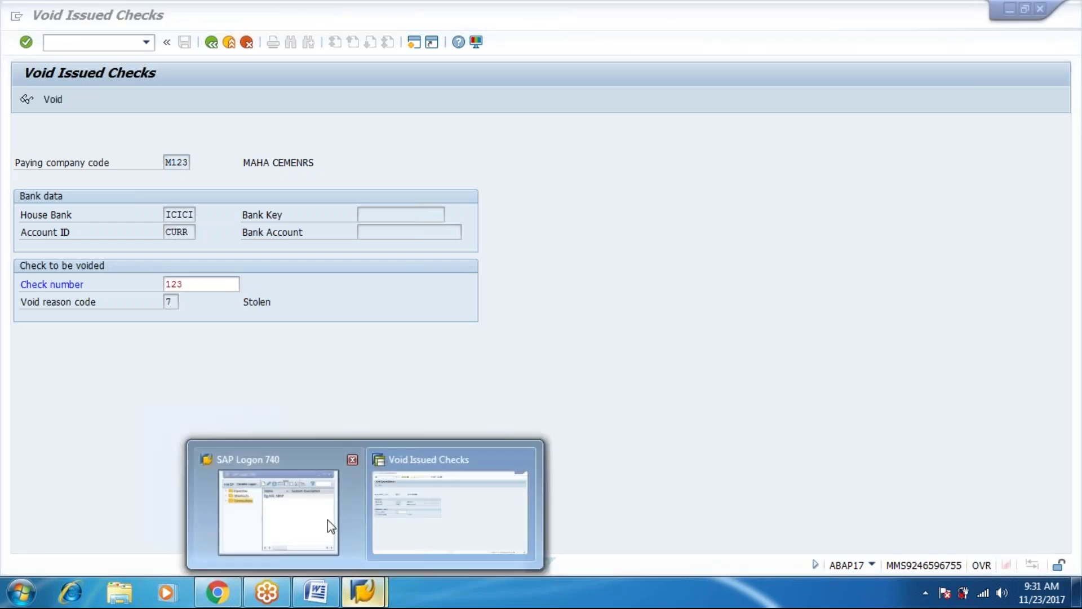
{"action": "left_click", "coordinate": [282, 502]}
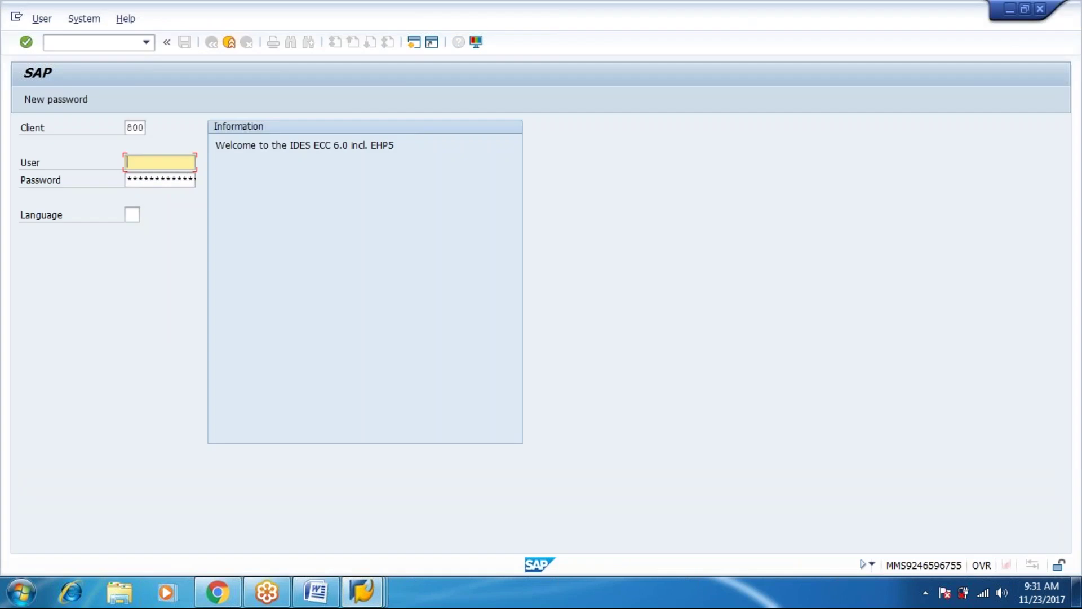
{"action": "type", "text": "aba"}
{"action": "key", "text": "Down"}
{"action": "key", "text": "Tab"}
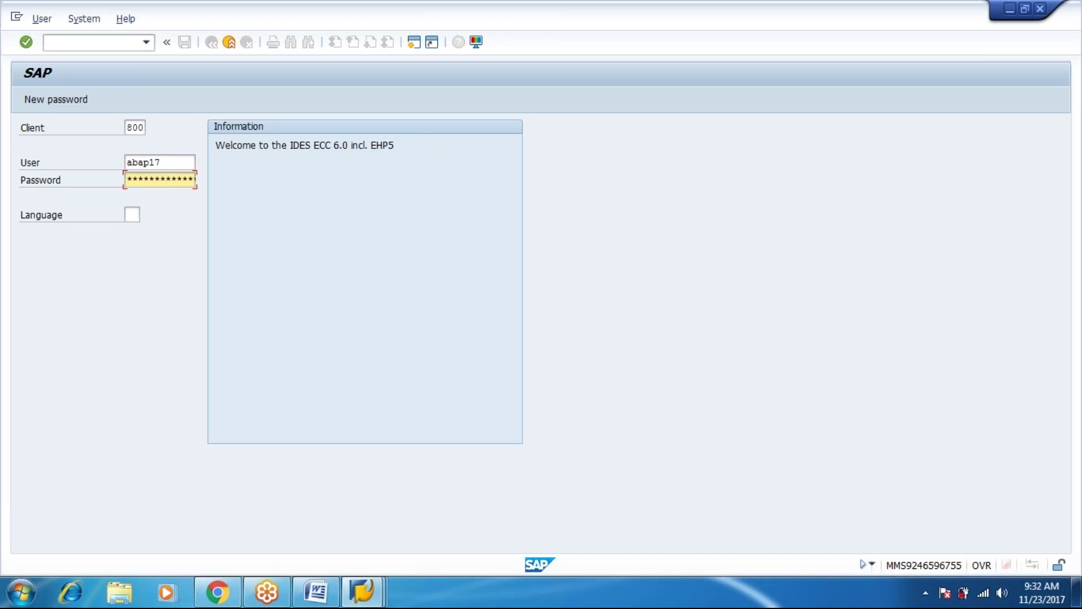
{"action": "key", "text": "Return"}
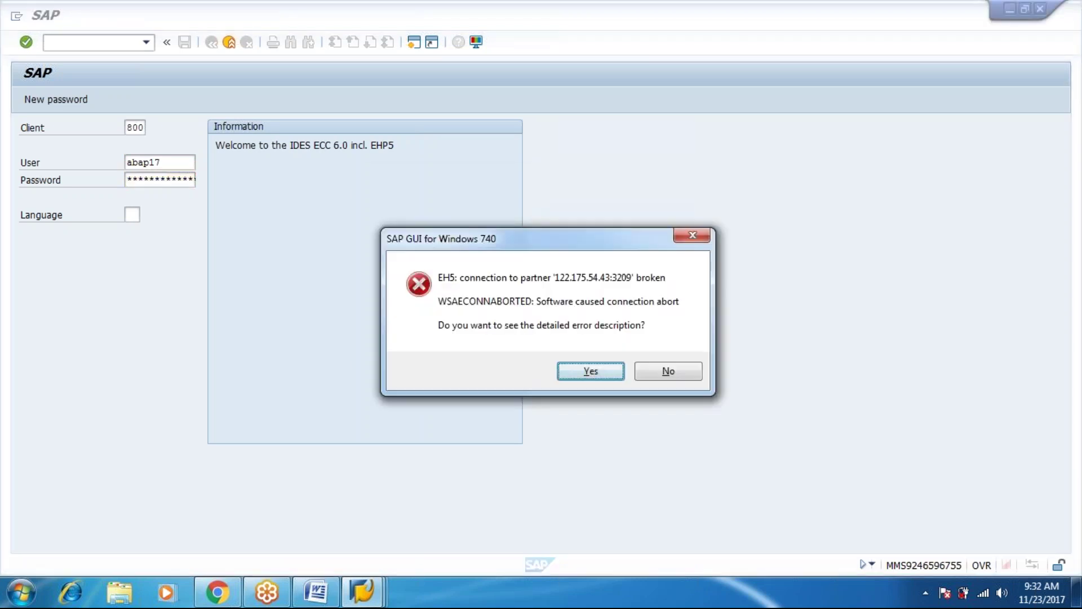
{"action": "key", "text": "Return"}
{"action": "key", "text": "Return"}
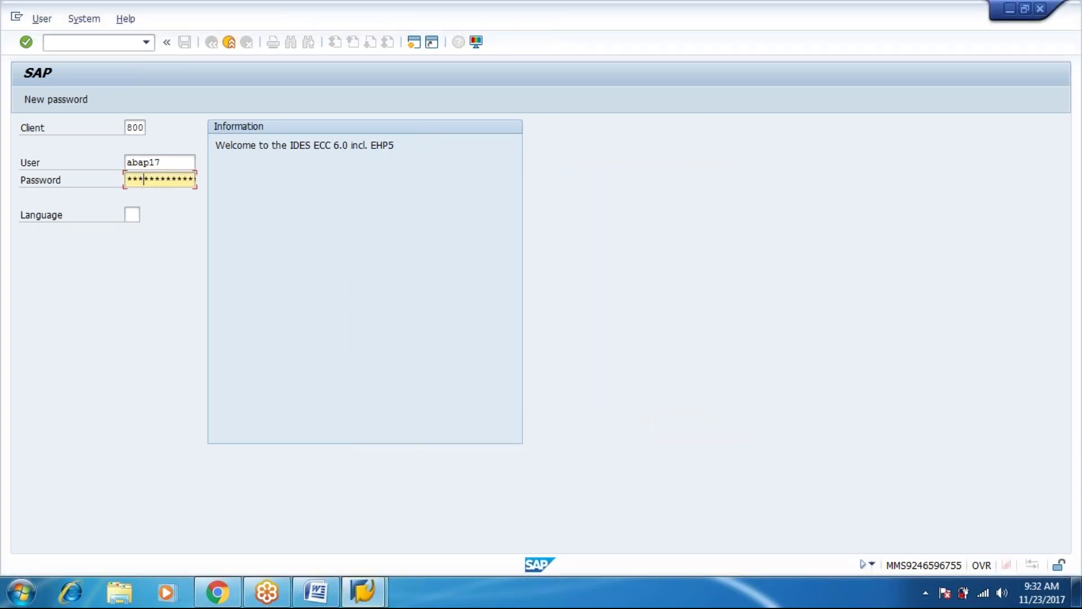
Resubmit the client 800 logon and confirm the multiple-logon dialog to reach SAP Easy Access.
{"action": "key", "text": "Left"}
{"action": "key", "text": "Left"}
{"action": "key", "text": "Left"}
{"action": "key", "text": "Right"}
{"action": "key", "text": "Right"}
{"action": "key", "text": "Right"}
{"action": "key", "text": "Left"}
{"action": "key", "text": "Right"}
{"action": "key", "text": "Right"}
{"action": "key", "text": "Right"}
{"action": "key", "text": "Right"}
{"action": "key", "text": "Right"}
{"action": "key", "text": "Right"}
{"action": "key", "text": "Right"}
{"action": "key", "text": "Right"}
{"action": "key", "text": "Return"}
{"action": "left_click", "coordinate": [72, 429]}
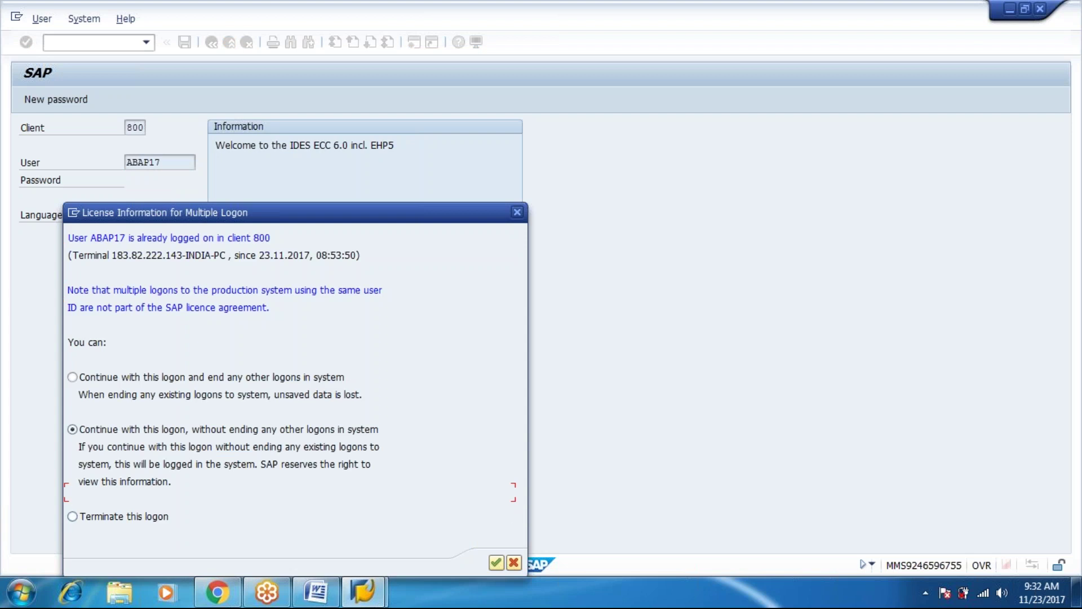
{"action": "key", "text": "Up"}
{"action": "key", "text": "Return"}
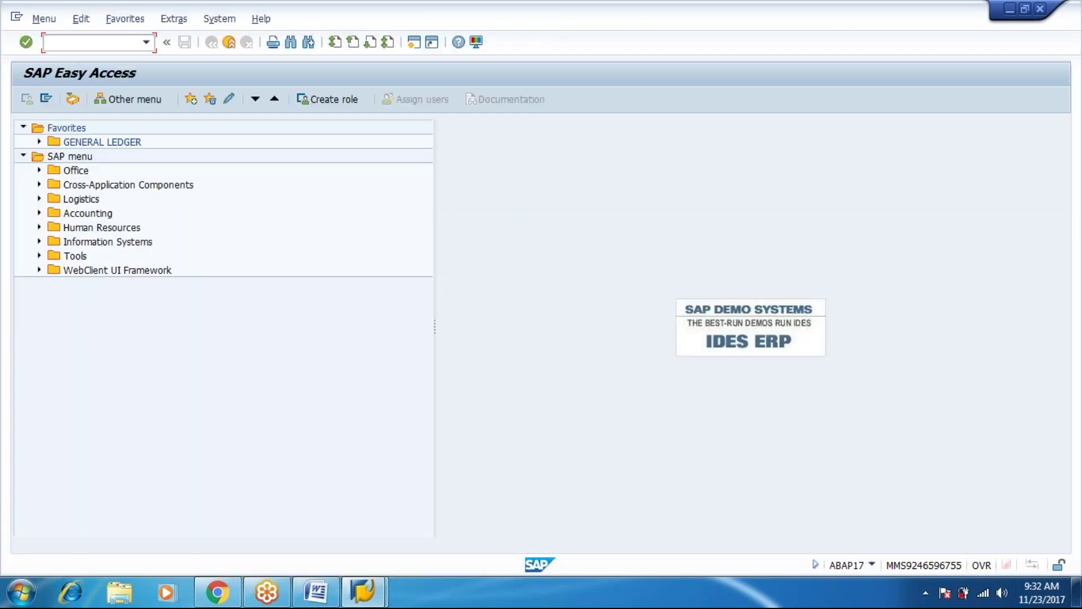
Expand Accounting > Financial Accounting > Accounts Payable > Account and open the vendor display transaction.
{"action": "key", "text": "Tab"}
{"action": "key", "text": "Tab"}
{"action": "key", "text": "Tab"}
{"action": "key", "text": "Tab"}
{"action": "key", "text": "Tab"}
{"action": "key", "text": "Tab"}
{"action": "key", "text": "Tab"}
{"action": "key", "text": "Tab"}
{"action": "key", "text": "Tab"}
{"action": "key", "text": "Tab"}
{"action": "key", "text": "Tab"}
{"action": "key", "text": "Tab"}
{"action": "key", "text": "Tab"}
{"action": "key", "text": "Tab"}
{"action": "key", "text": "Tab"}
{"action": "key", "text": "Tab"}
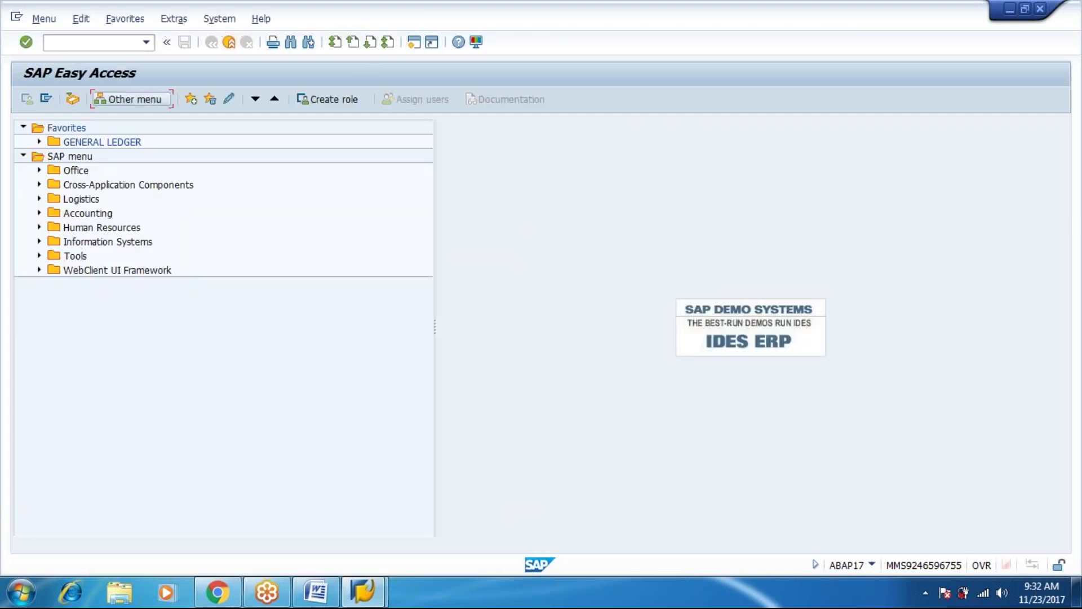
{"action": "key", "text": "Down"}
{"action": "key", "text": "Down"}
{"action": "key", "text": "Down"}
{"action": "key", "text": "Down"}
{"action": "key", "text": "Right"}
{"action": "key", "text": "Down"}
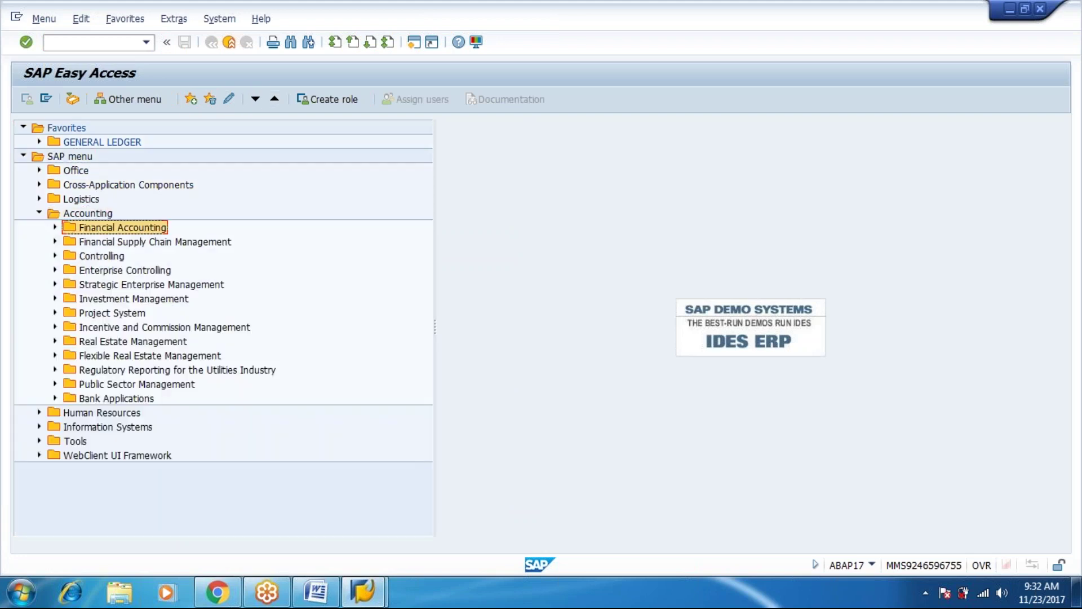
{"action": "key", "text": "Right"}
{"action": "key", "text": "Down"}
{"action": "key", "text": "Down"}
{"action": "key", "text": "Down"}
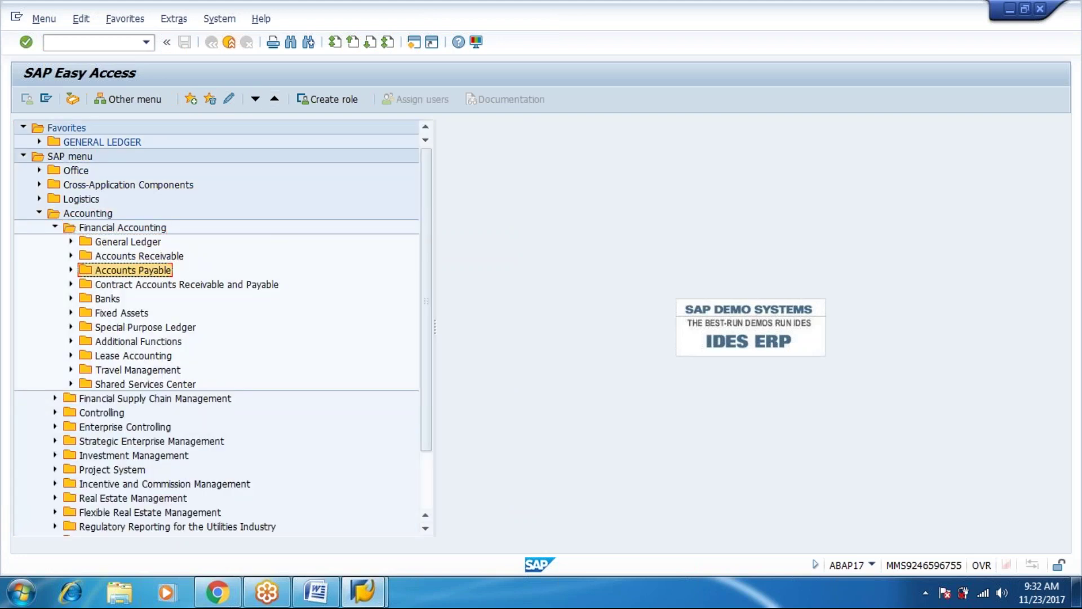
{"action": "key", "text": "Right"}
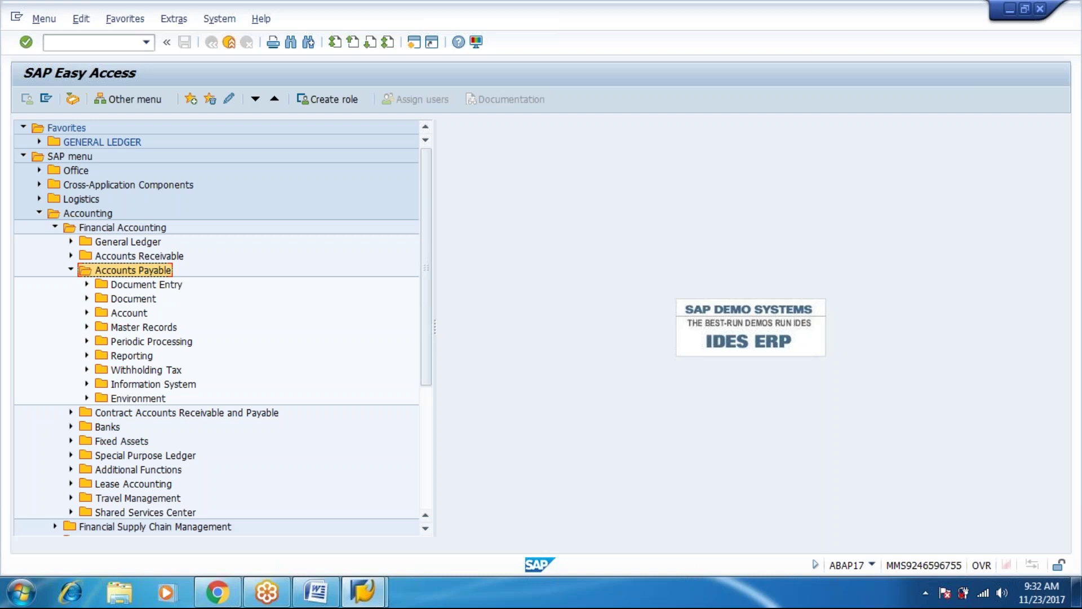
{"action": "key", "text": "Down"}
{"action": "key", "text": "Down"}
{"action": "key", "text": "Down"}
{"action": "key", "text": "Right"}
{"action": "key", "text": "Down"}
{"action": "key", "text": "Down"}
{"action": "key", "text": "Return"}
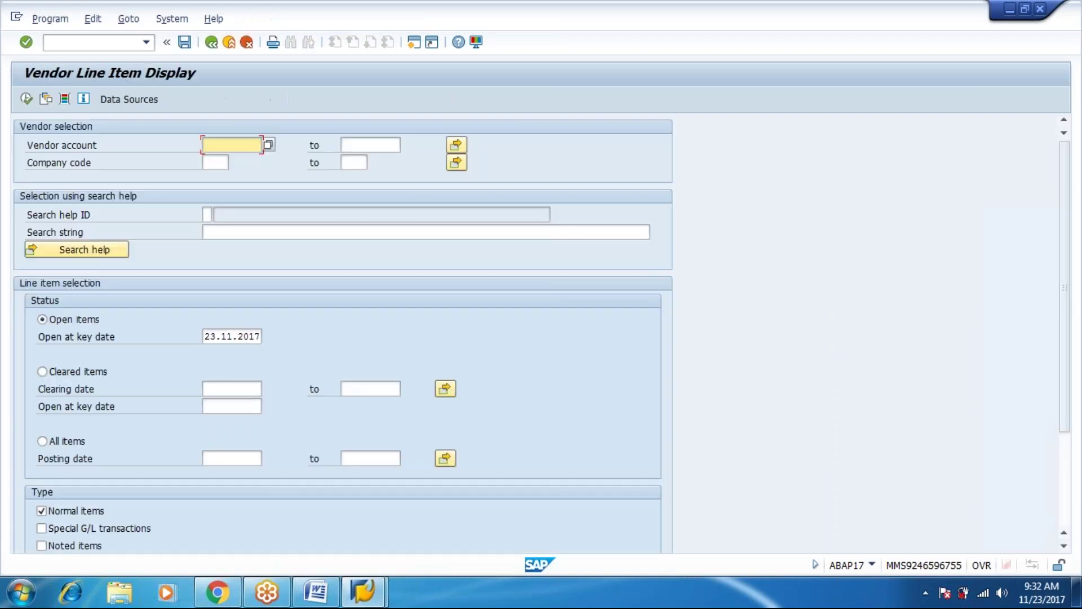
Enter company code M123 in the vendor display, then leave the transaction.
{"action": "left_click", "coordinate": [214, 162]}
{"action": "type", "text": "m"}
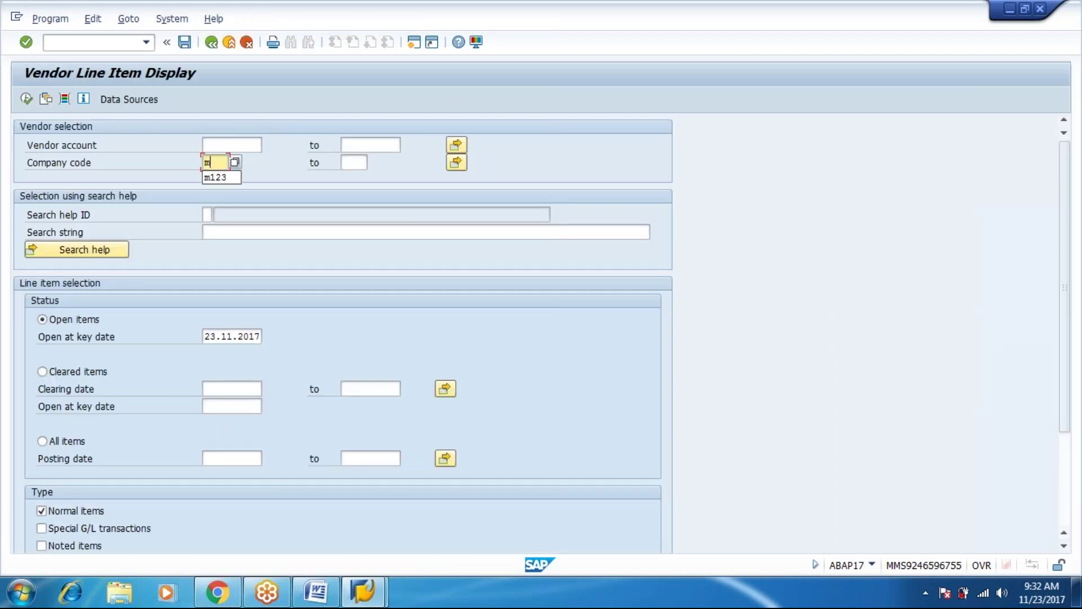
{"action": "key", "text": "Down"}
{"action": "key", "text": "Return"}
{"action": "key", "text": "shift+Tab"}
{"action": "key", "text": "shift+Tab"}
{"action": "key", "text": "F3"}
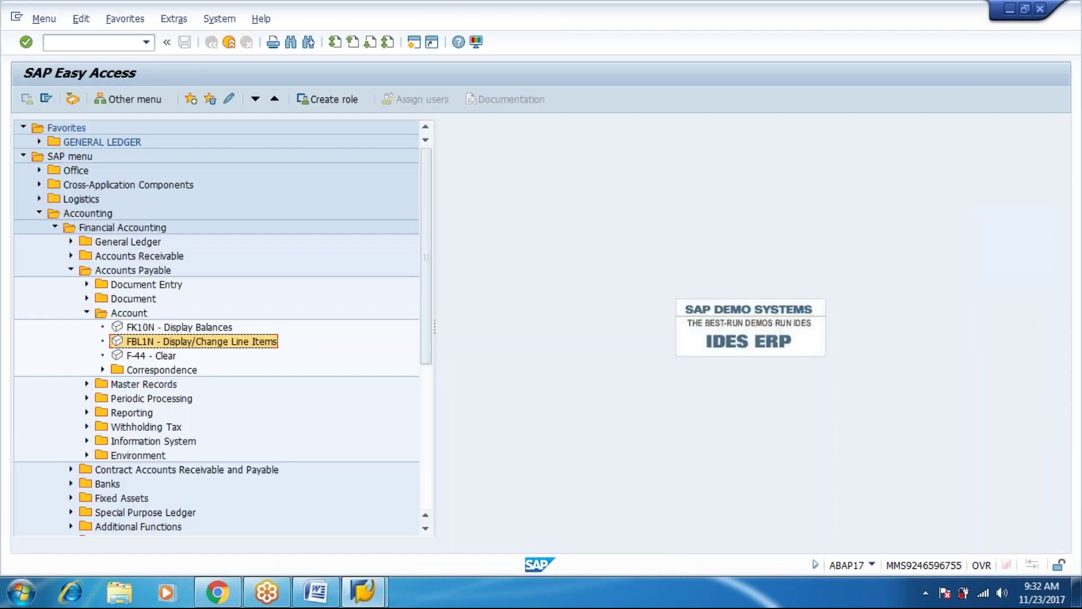
Expand Accounts Payable Environment > Check Information > Display and open FCHN Check Register.
{"action": "key", "text": "Up"}
{"action": "key", "text": "Up"}
{"action": "key", "text": "Up"}
{"action": "key", "text": "Down"}
{"action": "key", "text": "Left"}
{"action": "key", "text": "Down"}
{"action": "key", "text": "Down"}
{"action": "double_click", "coordinate": [138, 398]}
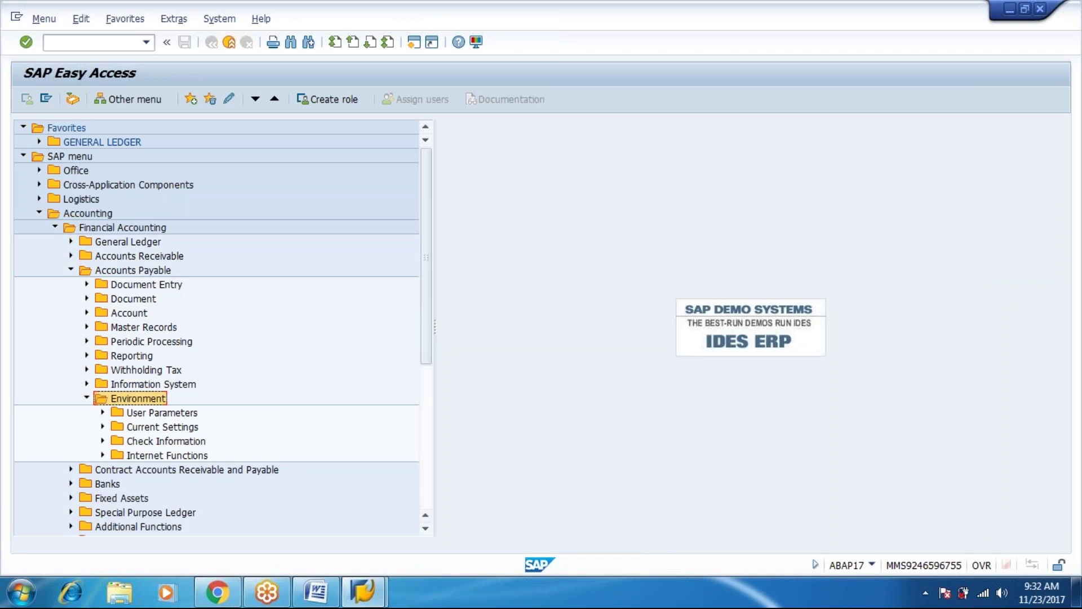
{"action": "key", "text": "Down"}
{"action": "key", "text": "Down"}
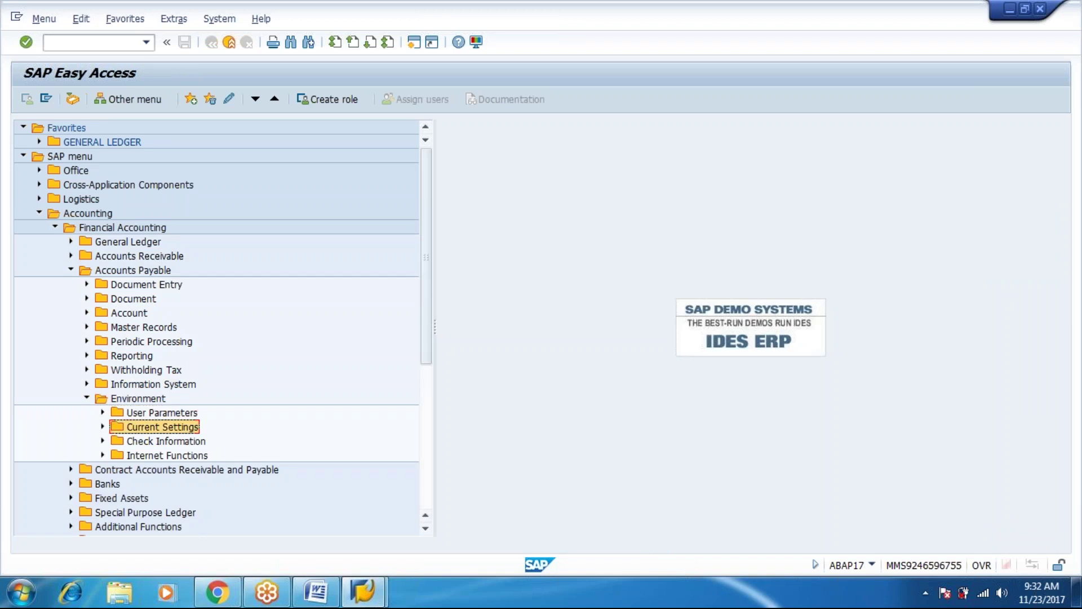
{"action": "key", "text": "Down"}
{"action": "key", "text": "Right"}
{"action": "key", "text": "Down"}
{"action": "key", "text": "Right"}
{"action": "key", "text": "Down"}
{"action": "key", "text": "Down"}
{"action": "key", "text": "Down"}
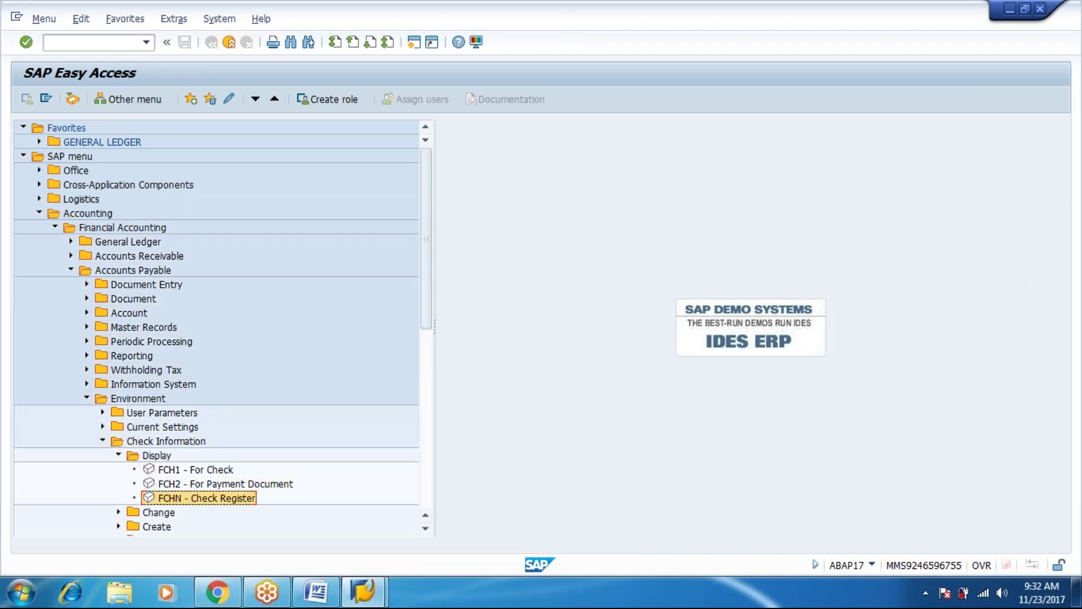
{"action": "key", "text": "Return"}
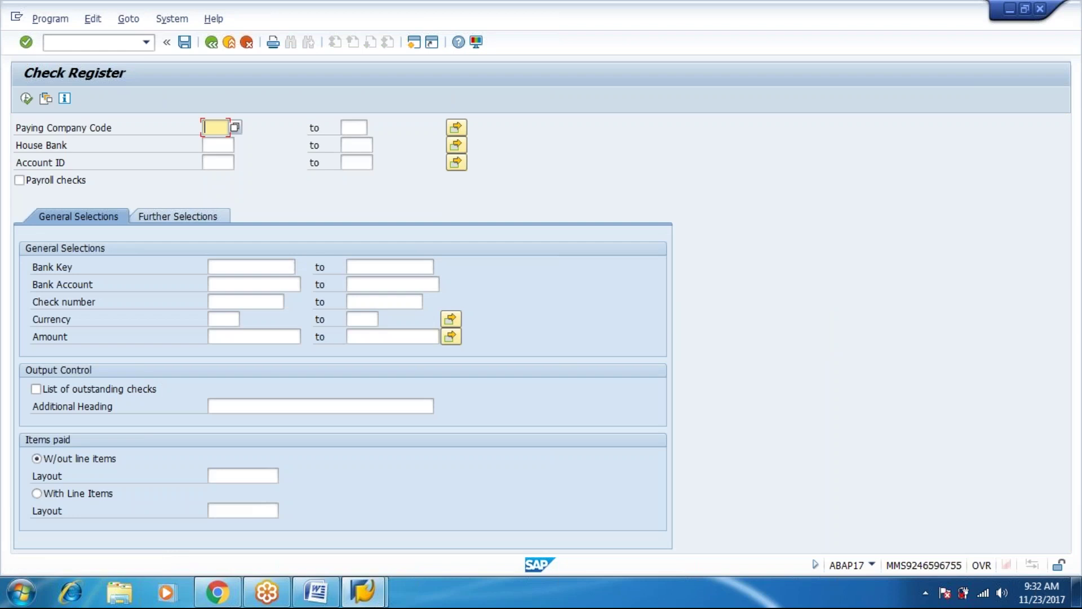
Run the Check Register for M123, ICICI, CURR, review voided check 111, then go back.
{"action": "type", "text": "m123"}
{"action": "key", "text": "Tab"}
{"action": "key", "text": "Tab"}
{"action": "key", "text": "Tab"}
{"action": "type", "text": "i"}
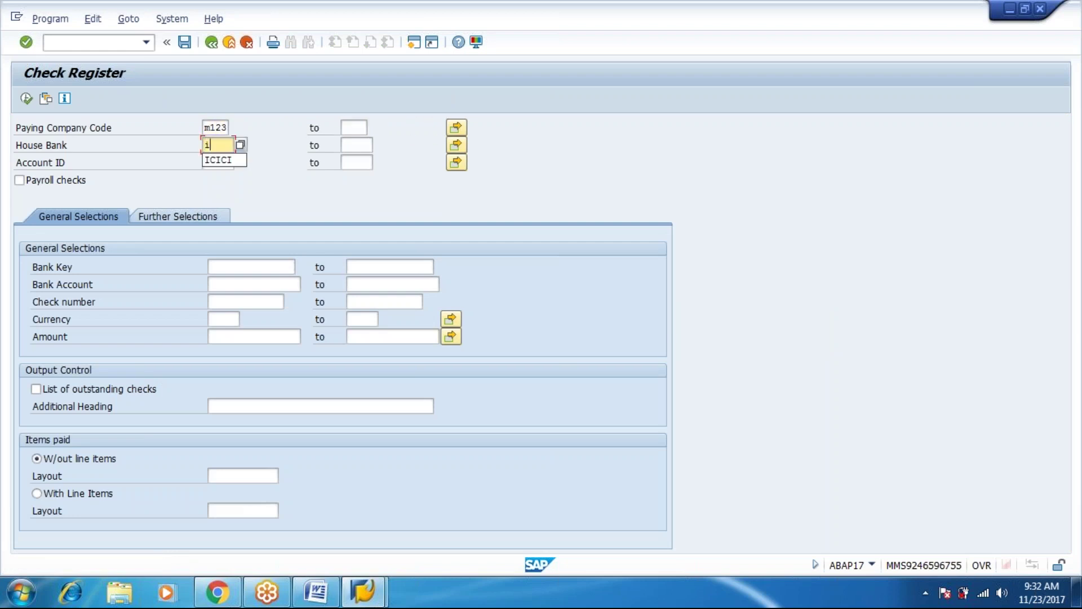
{"action": "type", "text": "cici"}
{"action": "key", "text": "Tab"}
{"action": "key", "text": "Tab"}
{"action": "key", "text": "Tab"}
{"action": "type", "text": "curr"}
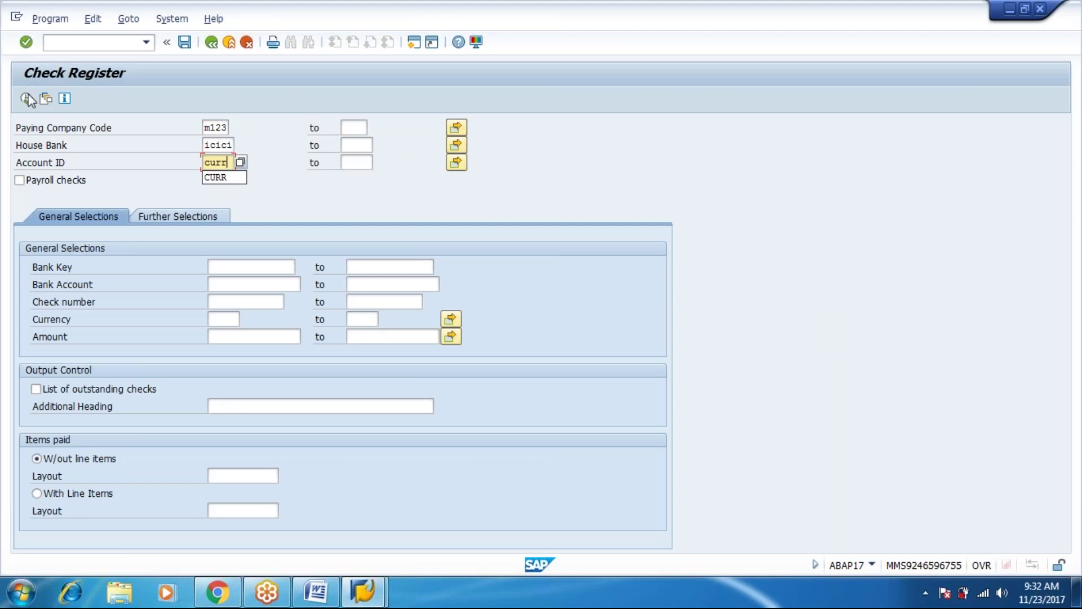
{"action": "left_click", "coordinate": [26, 99]}
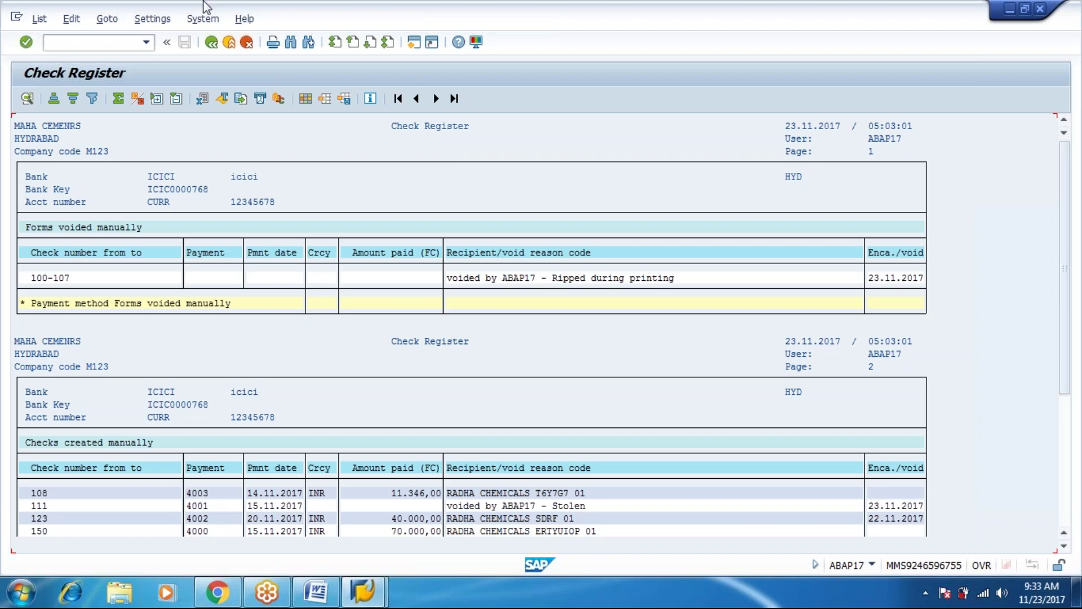
{"action": "left_click", "coordinate": [211, 42]}
{"action": "left_click", "coordinate": [211, 42]}
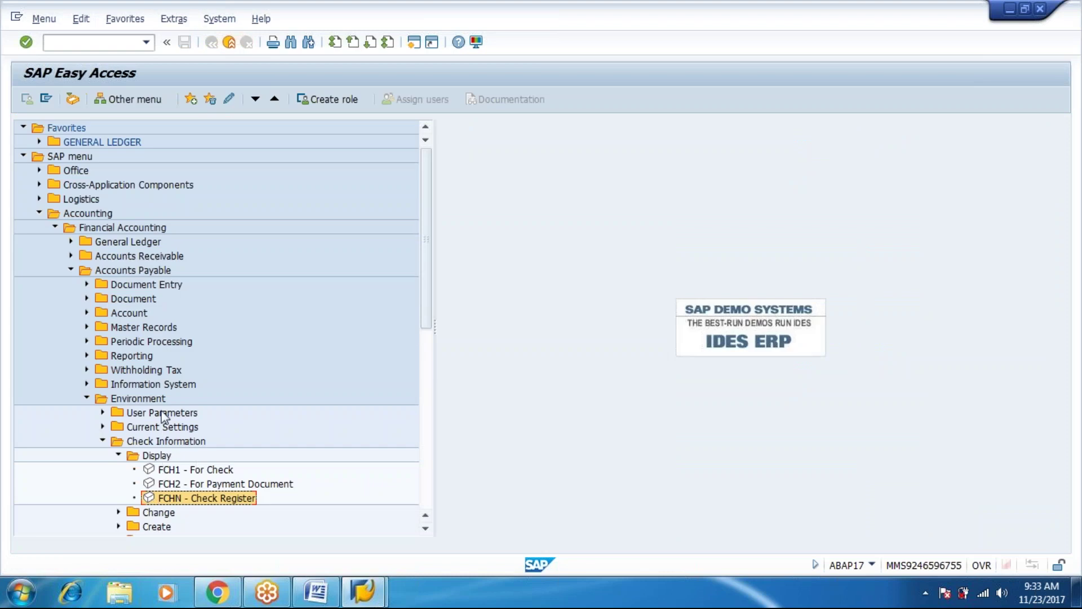
In FCH5, enter payment document 4001, M123, fiscal year 2017, ICICI, CURR and check 119.
{"action": "double_click", "coordinate": [156, 526]}
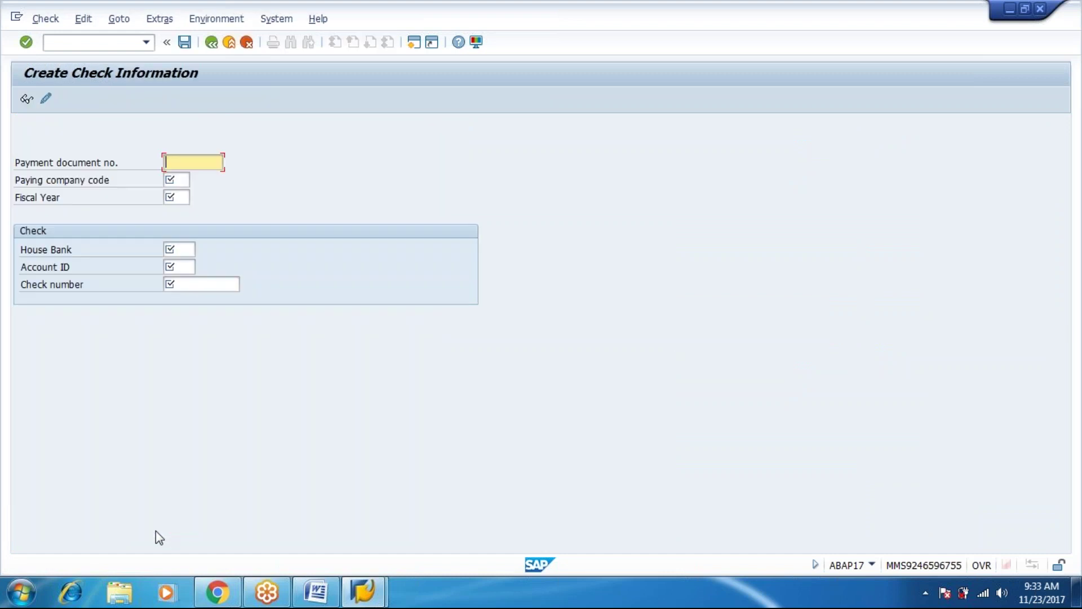
{"action": "type", "text": "4001"}
{"action": "key", "text": "Tab"}
{"action": "type", "text": "m123"}
{"action": "key", "text": "Tab"}
{"action": "type", "text": "2"}
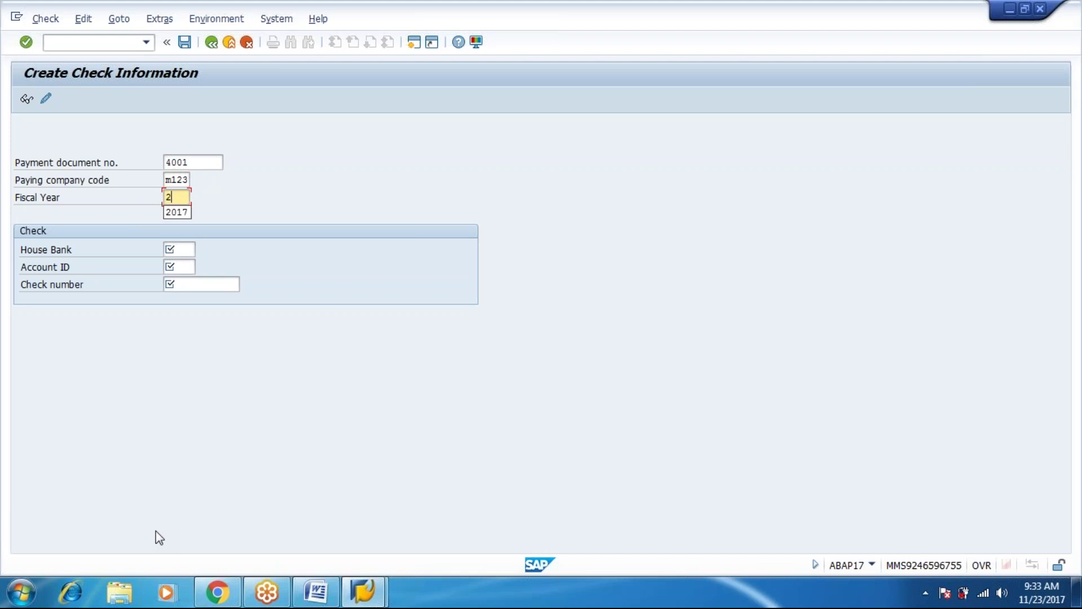
{"action": "type", "text": "017"}
{"action": "key", "text": "Tab"}
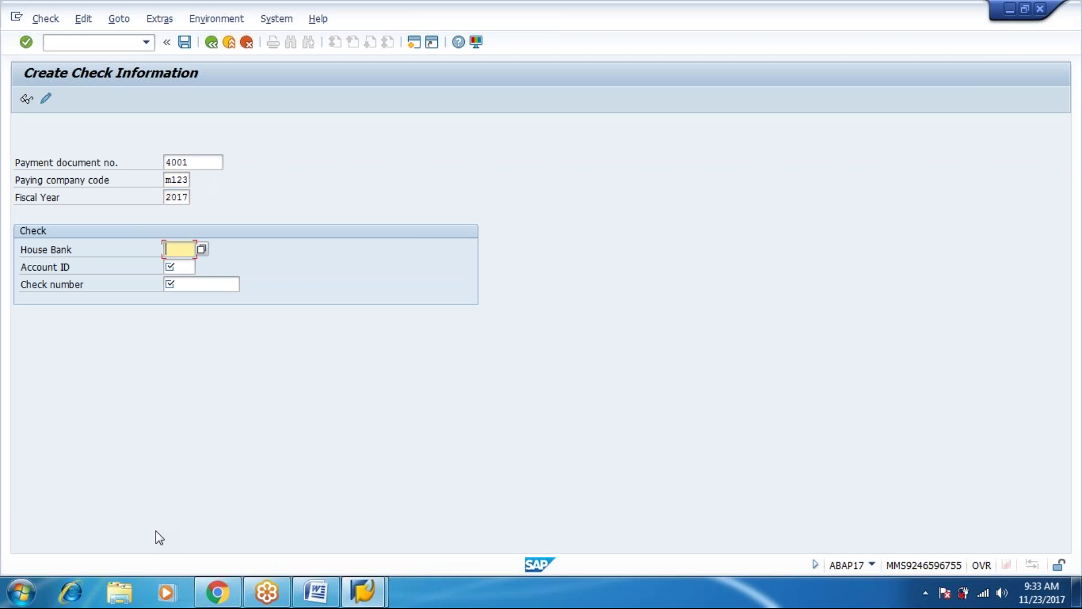
{"action": "type", "text": "icici"}
{"action": "key", "text": "Tab"}
{"action": "type", "text": "curr"}
{"action": "key", "text": "Tab"}
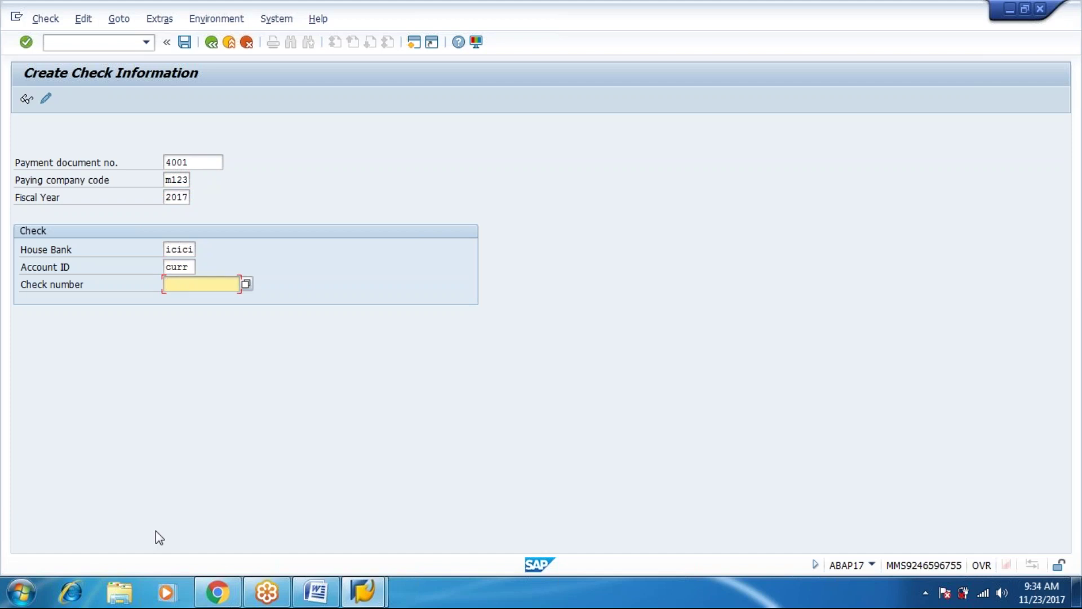
{"action": "type", "text": "11"}
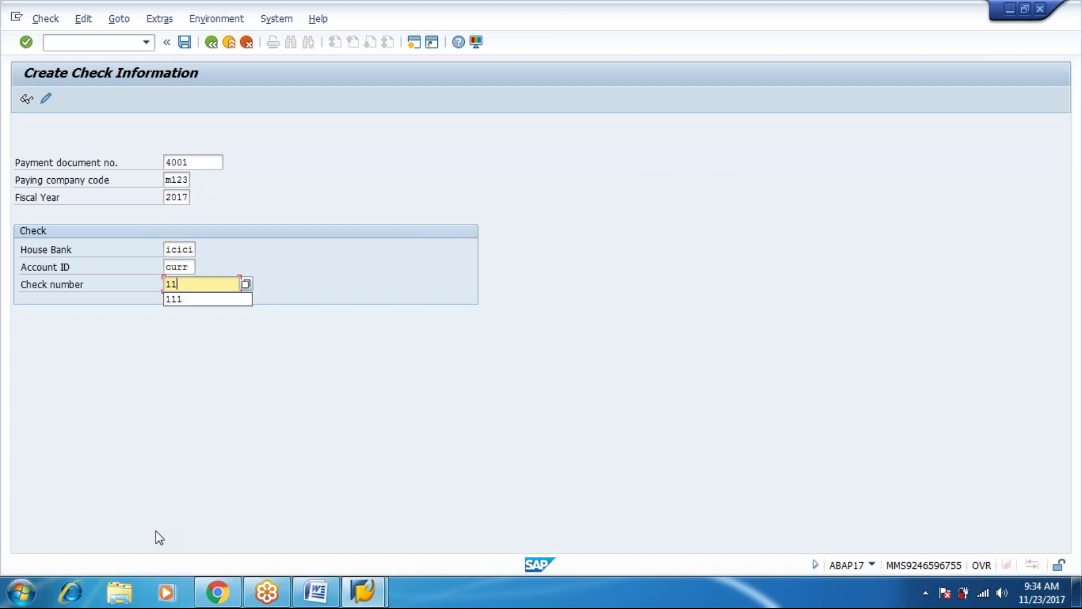
{"action": "type", "text": "9"}
{"action": "key", "text": "Return"}
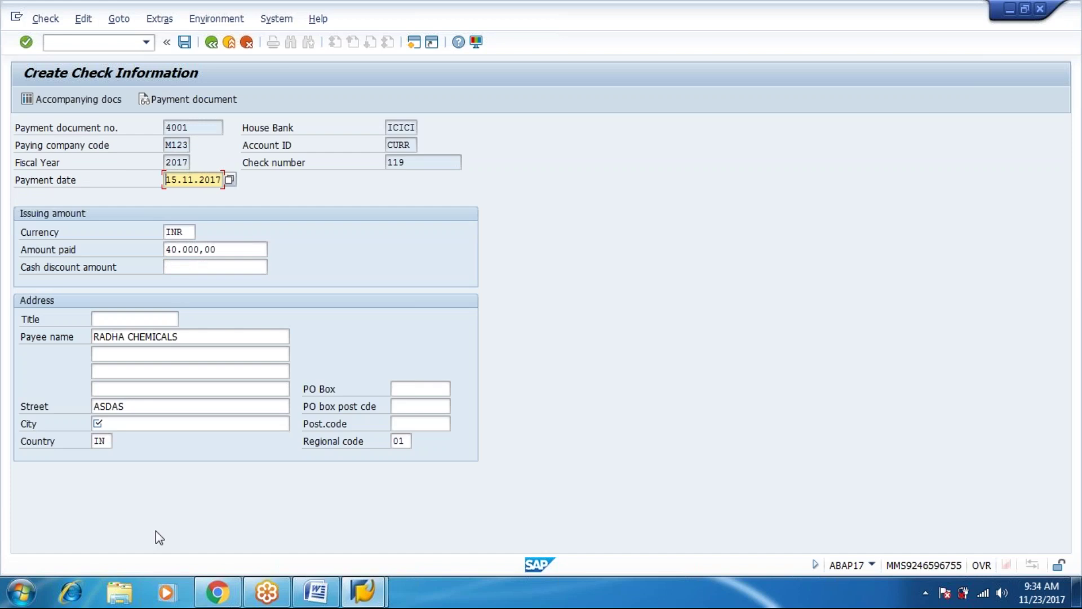
Fill in the required City field, save manual check 119, and return to Easy Access.
{"action": "key", "text": "Return"}
{"action": "type", "text": "asdas"}
{"action": "key", "text": "Return"}
{"action": "key", "text": "ctrl+s"}
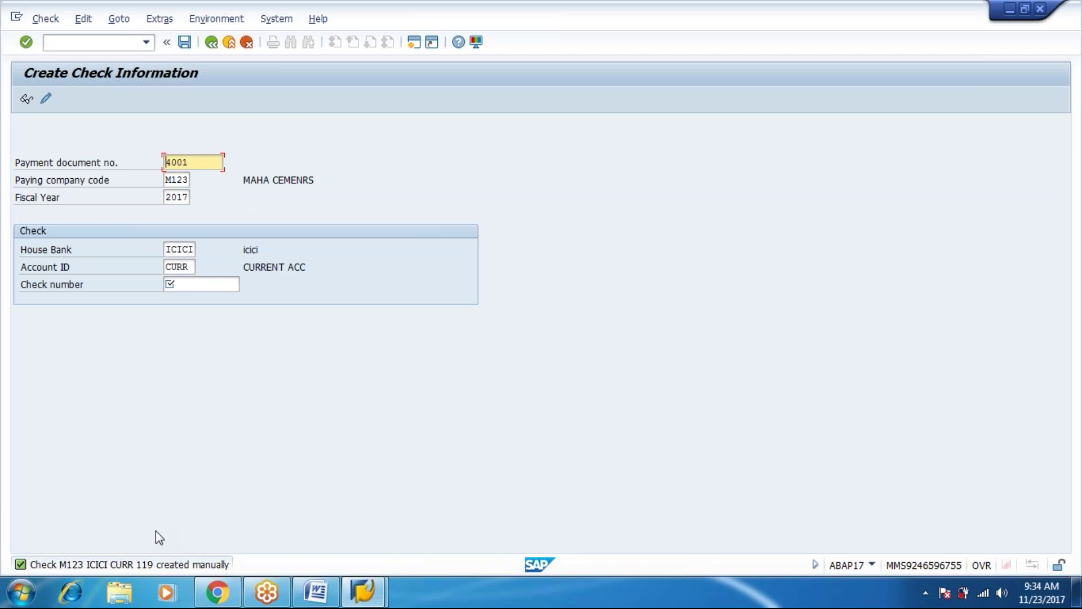
{"action": "key", "text": "F3"}
{"action": "left_click", "coordinate": [156, 530]}
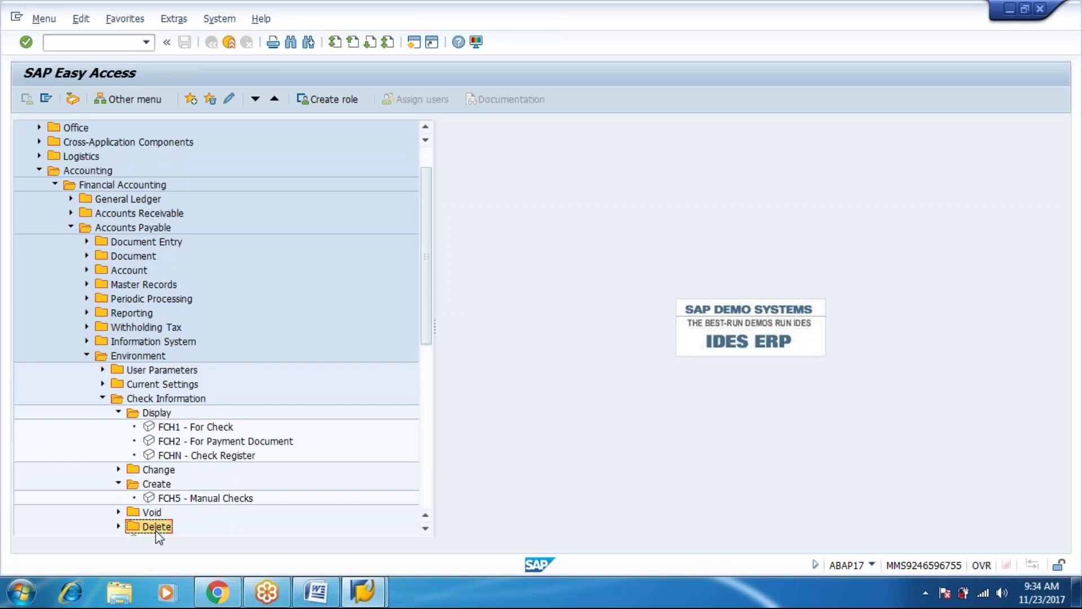
Open FCH8 Cancel Check Payment and select check 150 from the check number list.
{"action": "key", "text": "Right"}
{"action": "key", "text": "Down"}
{"action": "key", "text": "Down"}
{"action": "key", "text": "Down"}
{"action": "key", "text": "Return"}
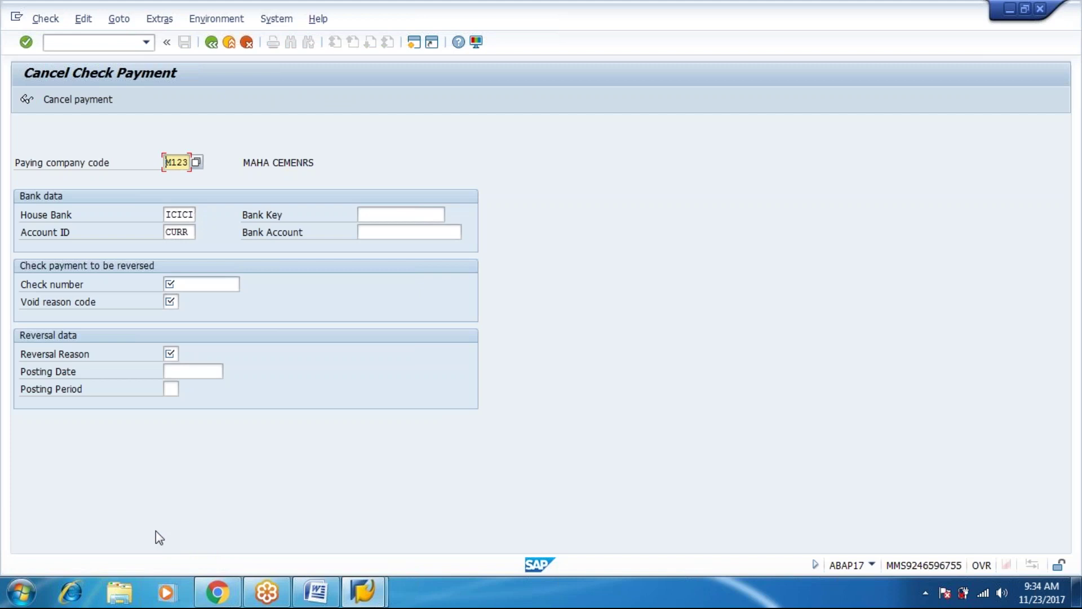
{"action": "key", "text": "Tab"}
{"action": "key", "text": "Tab"}
{"action": "key", "text": "Tab"}
{"action": "key", "text": "Tab"}
{"action": "key", "text": "Tab"}
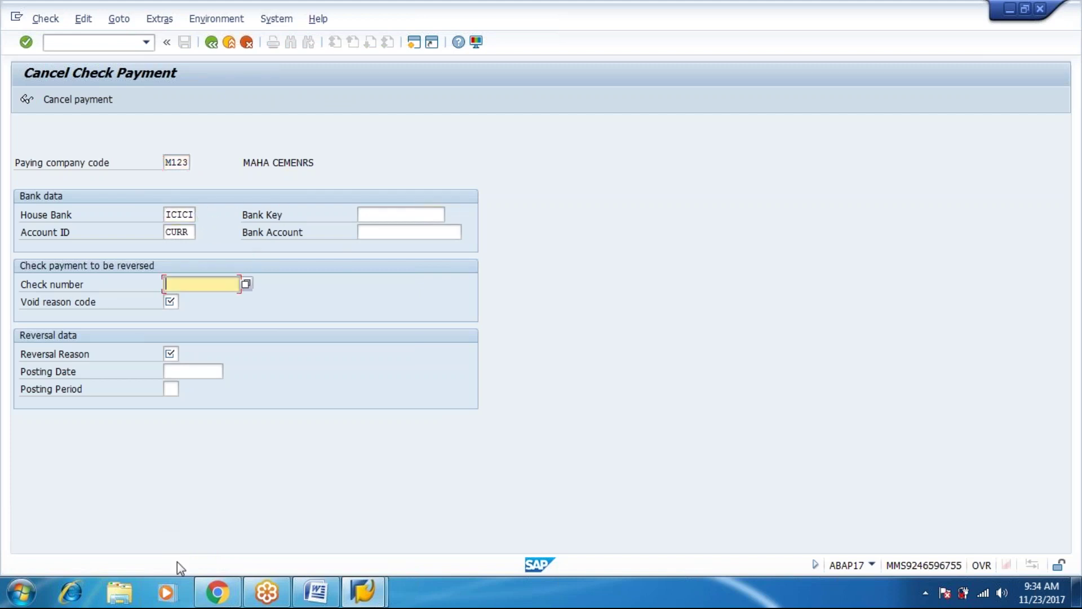
{"action": "left_click", "coordinate": [243, 285]}
{"action": "key", "text": "F4"}
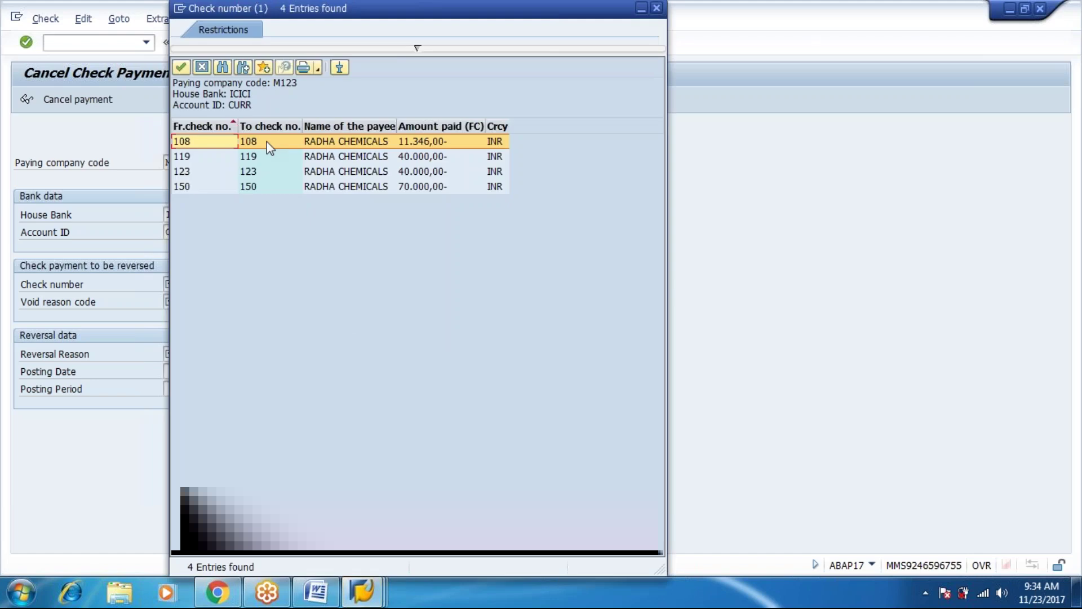
{"action": "double_click", "coordinate": [326, 189]}
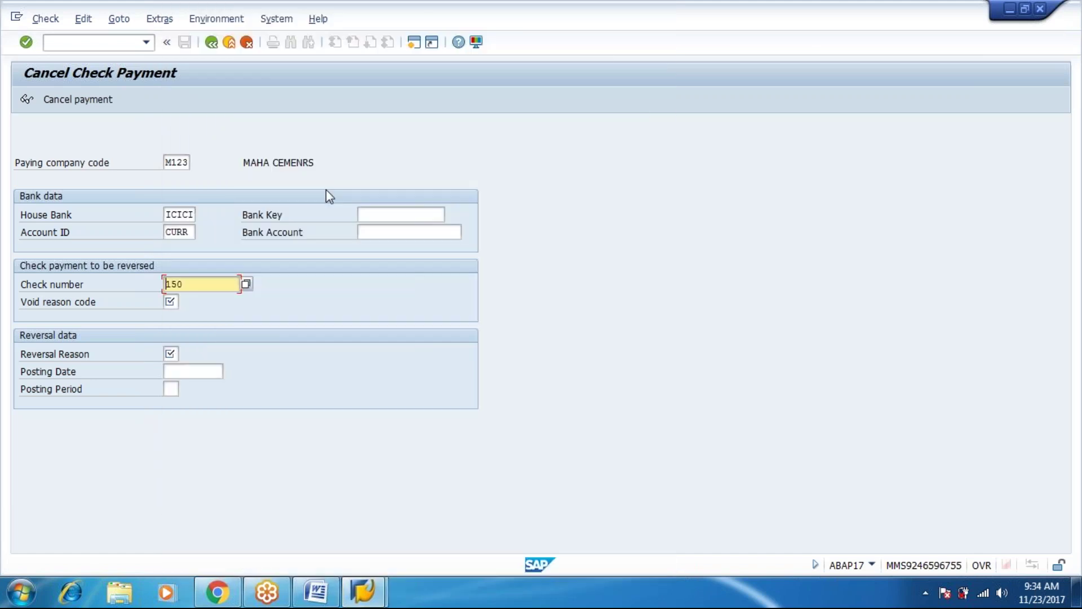
Set void reason 06 (Destroyed/unusable) and reversal reason 03 (Actual reversal in current period).
{"action": "key", "text": "Tab"}
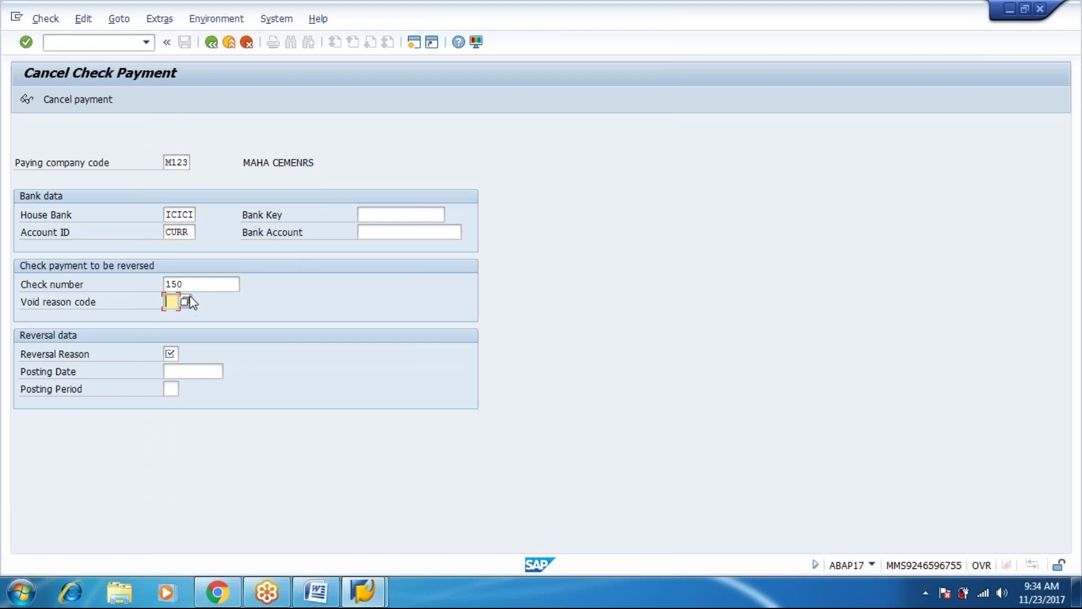
{"action": "type", "text": "01"}
{"action": "key", "text": "Return"}
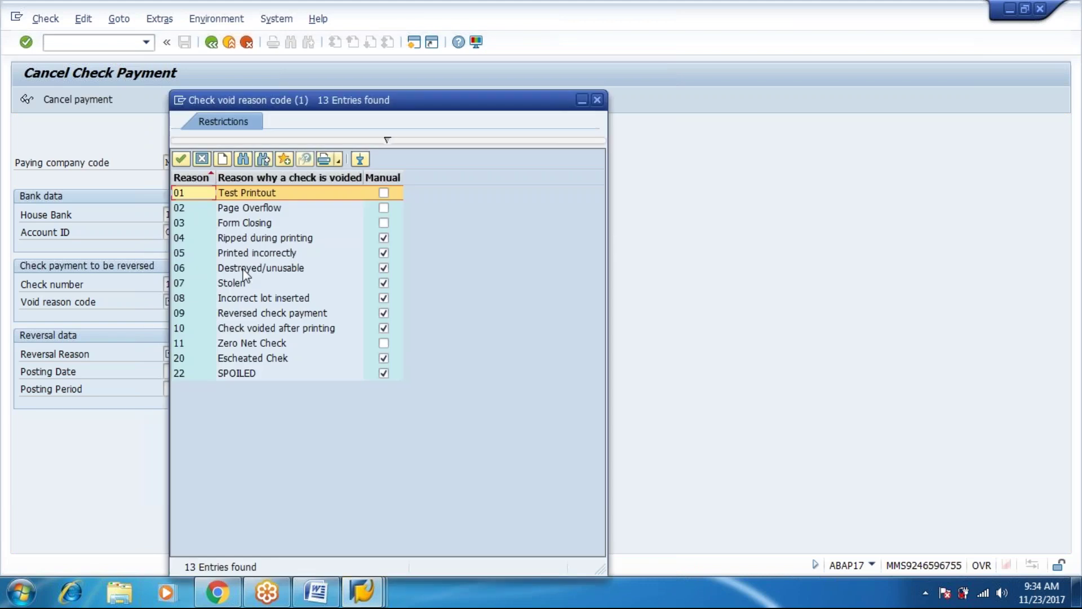
{"action": "double_click", "coordinate": [243, 270]}
{"action": "key", "text": "Tab"}
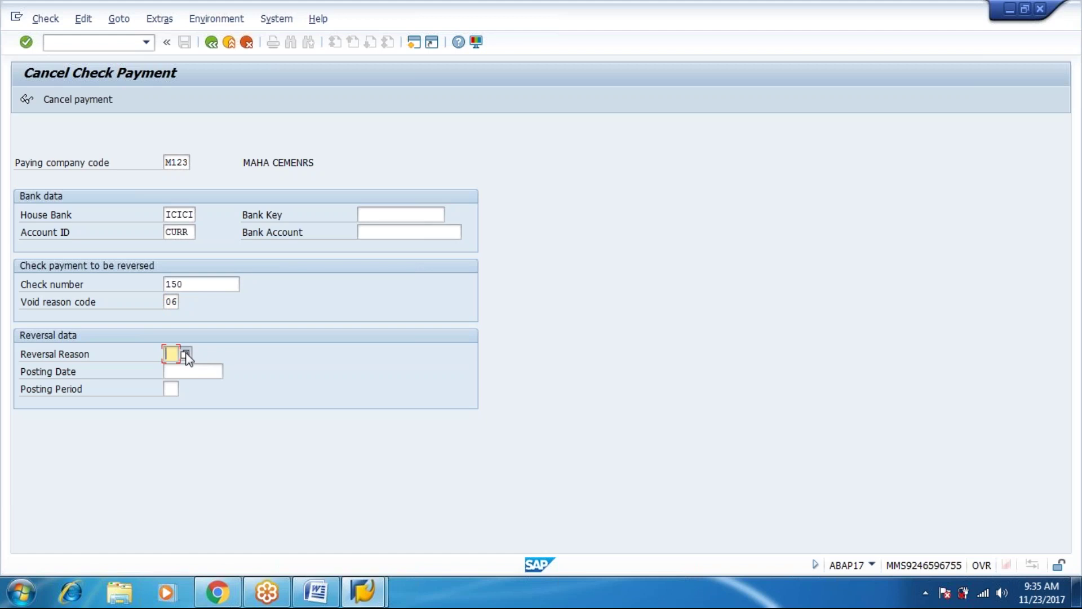
{"action": "left_click", "coordinate": [185, 354]}
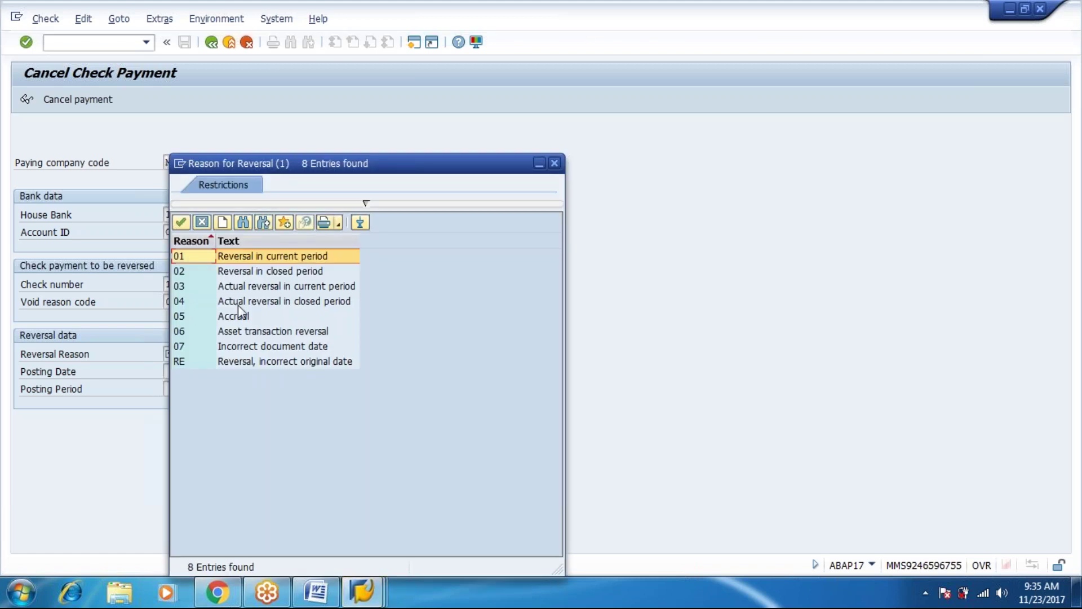
{"action": "left_click", "coordinate": [236, 291]}
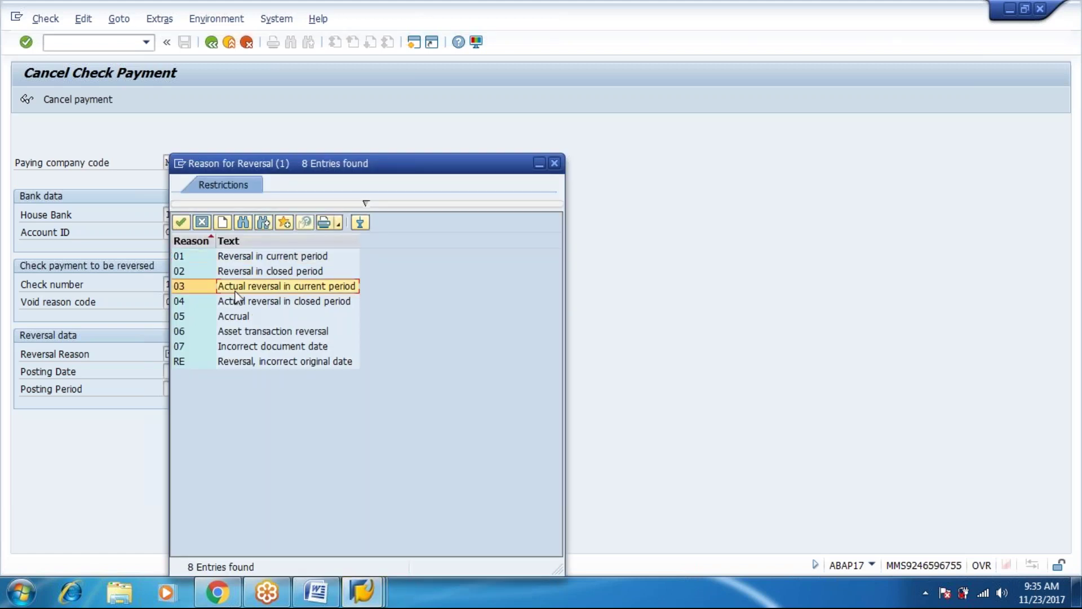
{"action": "double_click", "coordinate": [236, 295]}
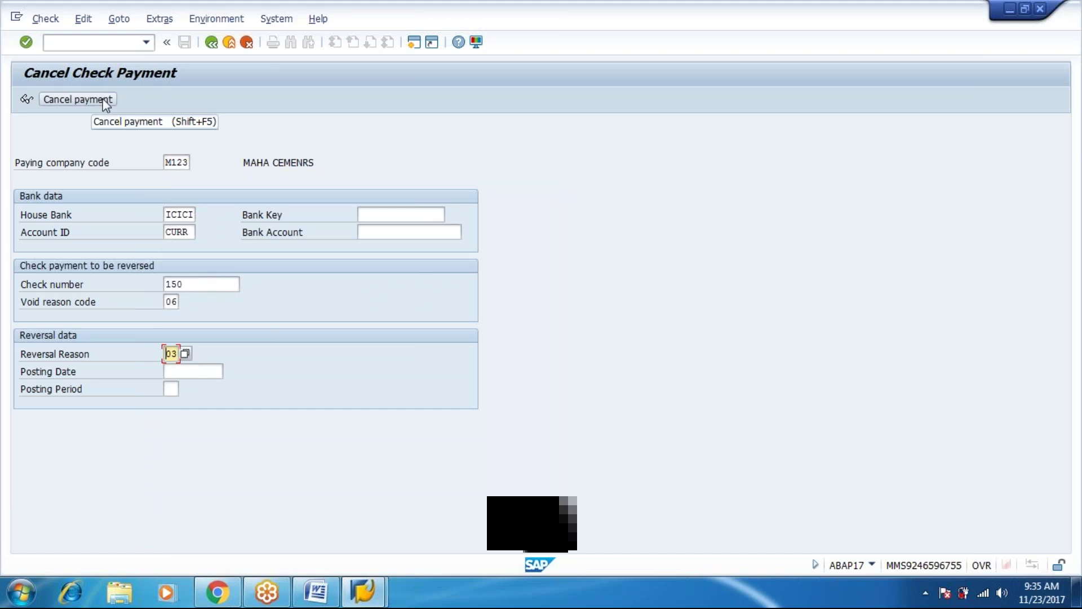
Execute Cancel payment for check 150, producing reverse document 5000, and exit to Easy Access.
{"action": "left_click", "coordinate": [105, 100]}
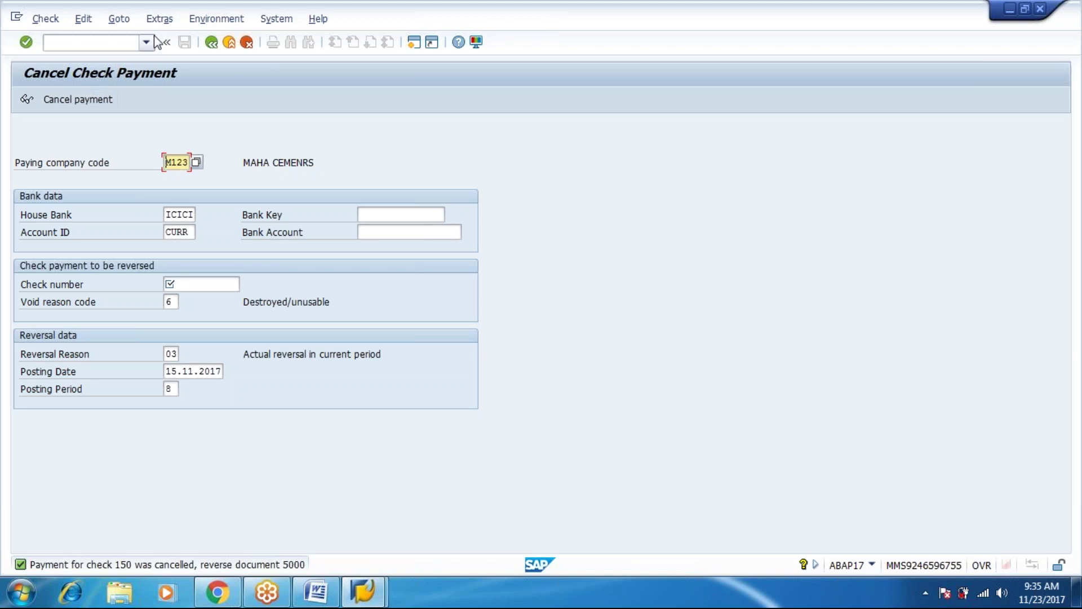
{"action": "left_click", "coordinate": [214, 44]}
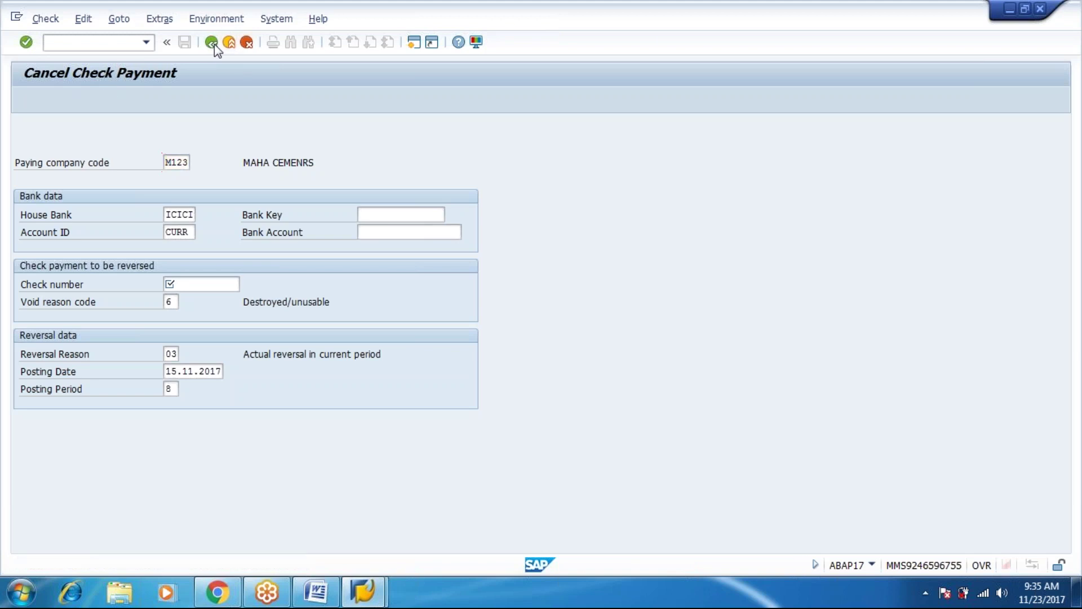
{"action": "left_click", "coordinate": [230, 50]}
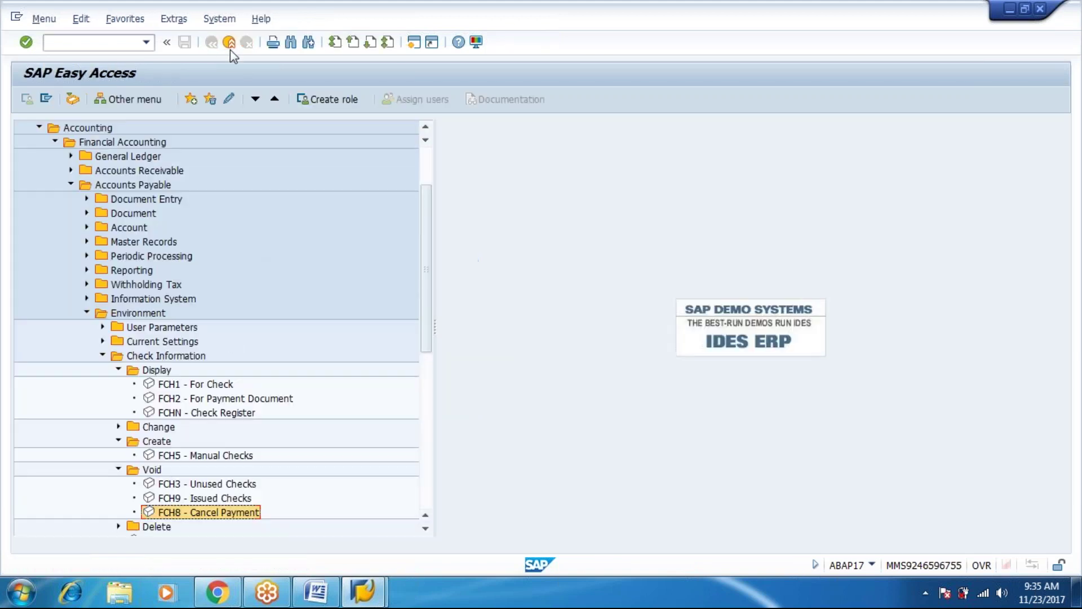